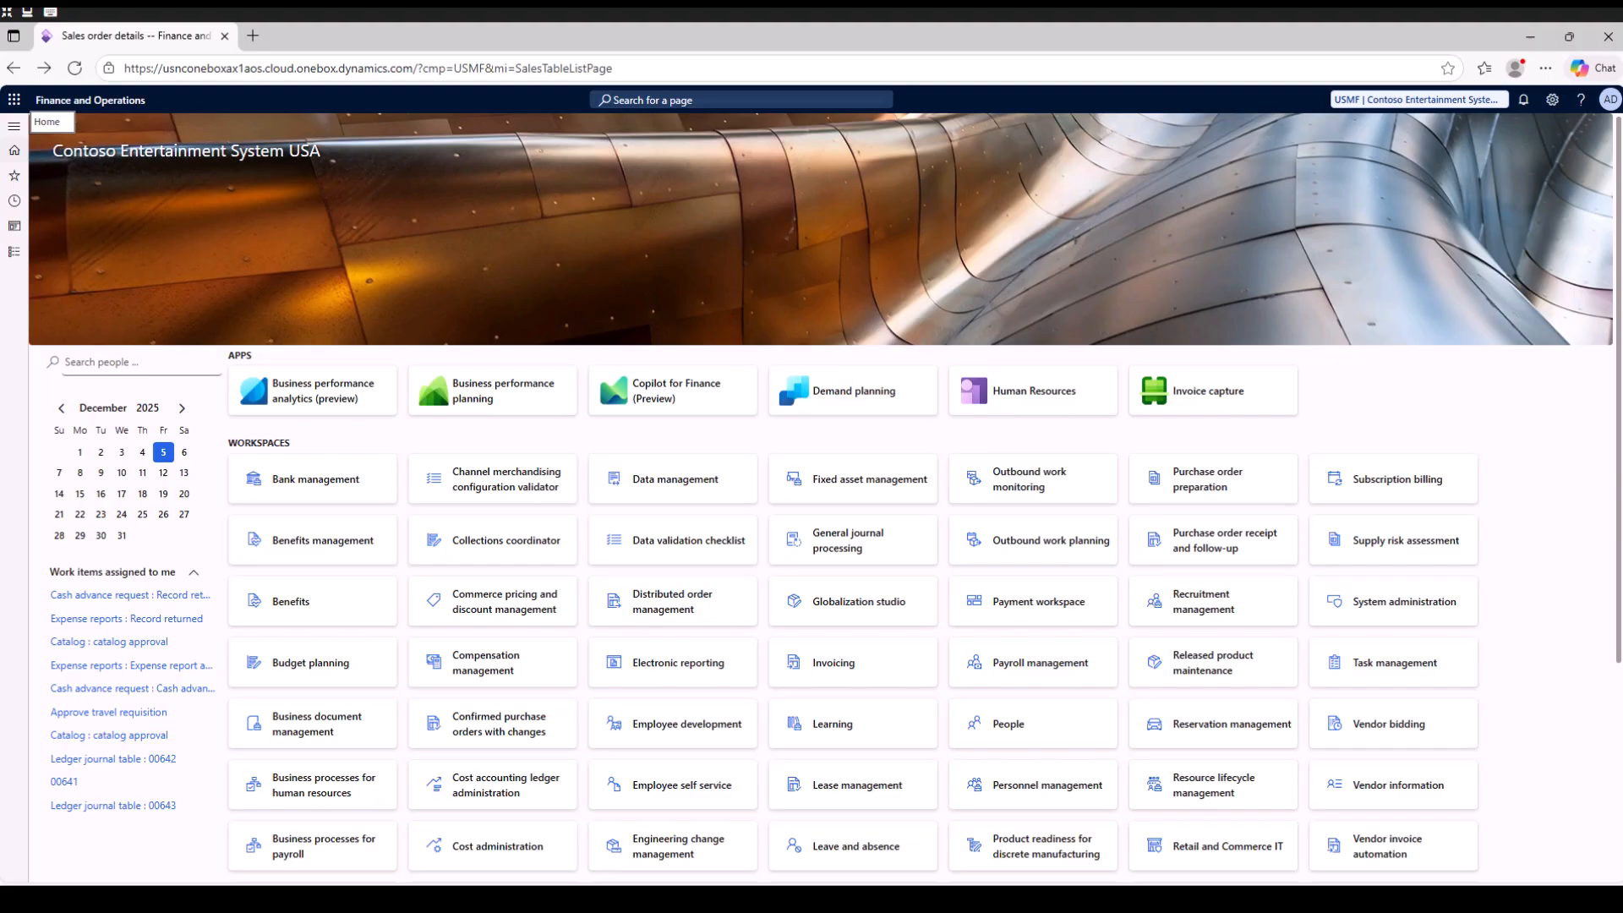
# Switch to Notepad and write USMF and C1 (70) on separate lines with a blank line between them.
pyautogui.hotkey('alt', 'Tab')
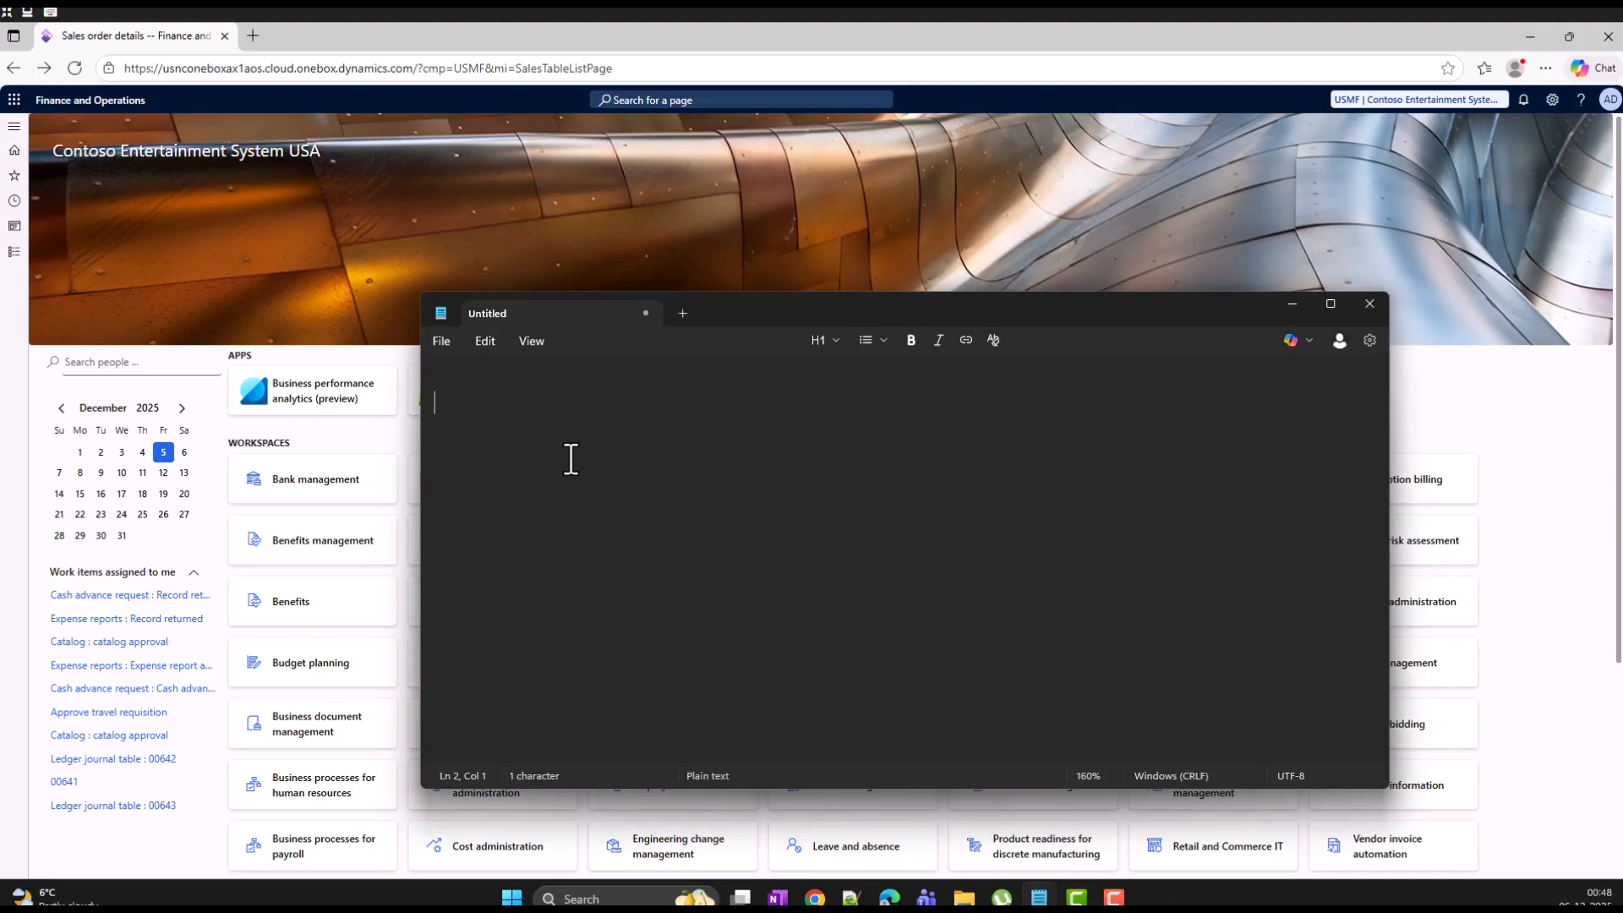
pyautogui.scroll(1, 572, 459)
pyautogui.press('Return')
pyautogui.write('1 (70')
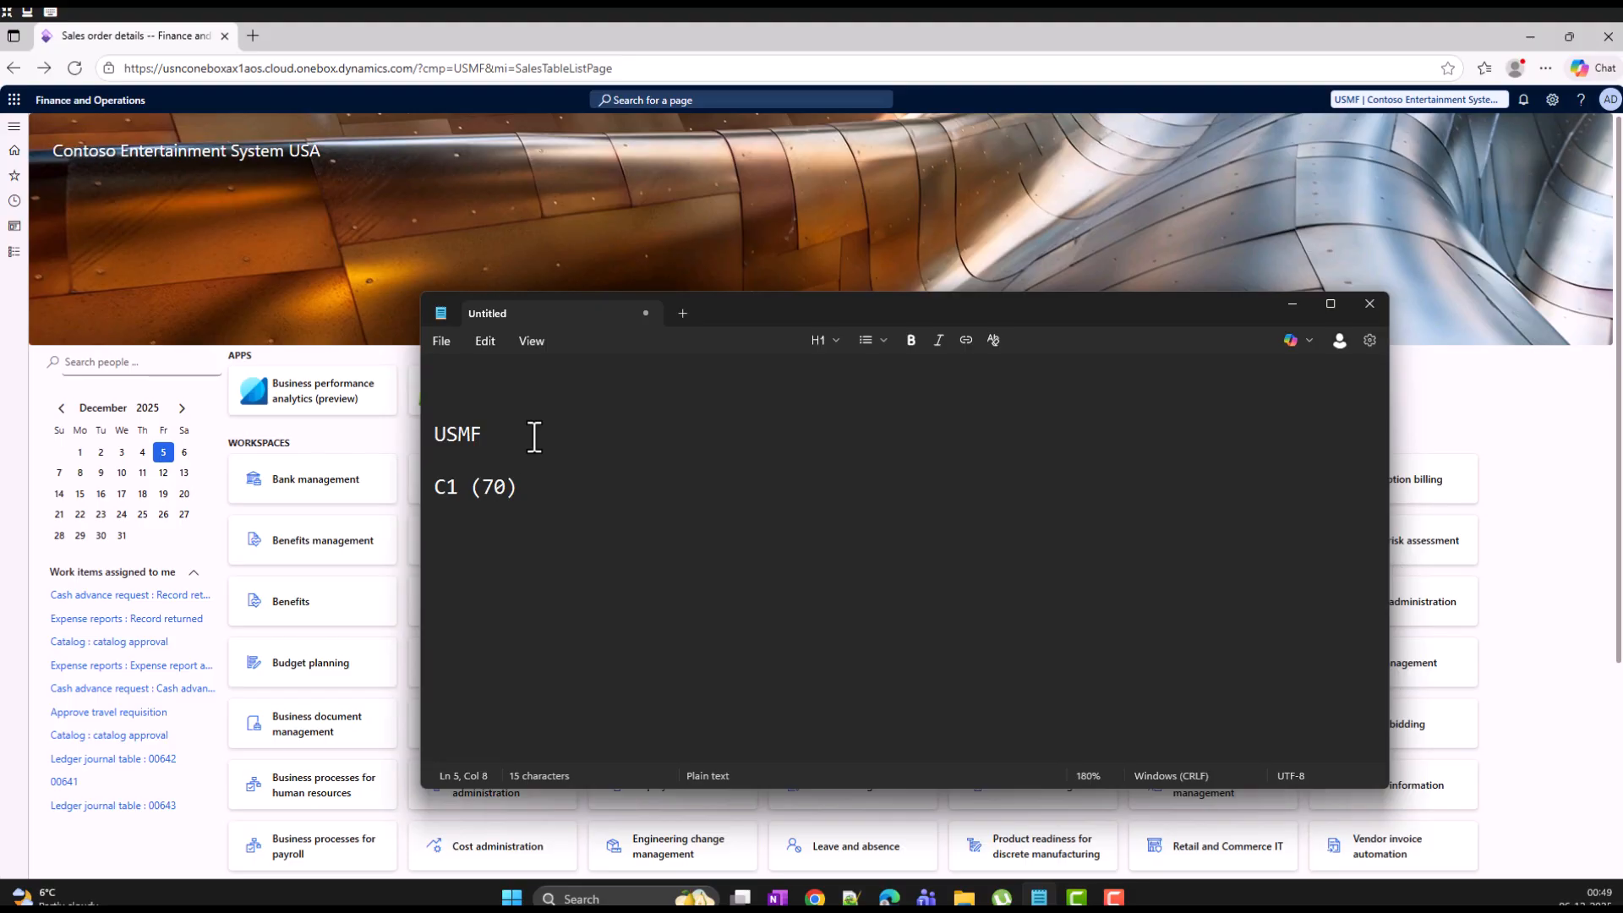
# Add the line V1 (70) above USMF in the note.
pyautogui.click(455, 399)
pyautogui.press('Return')
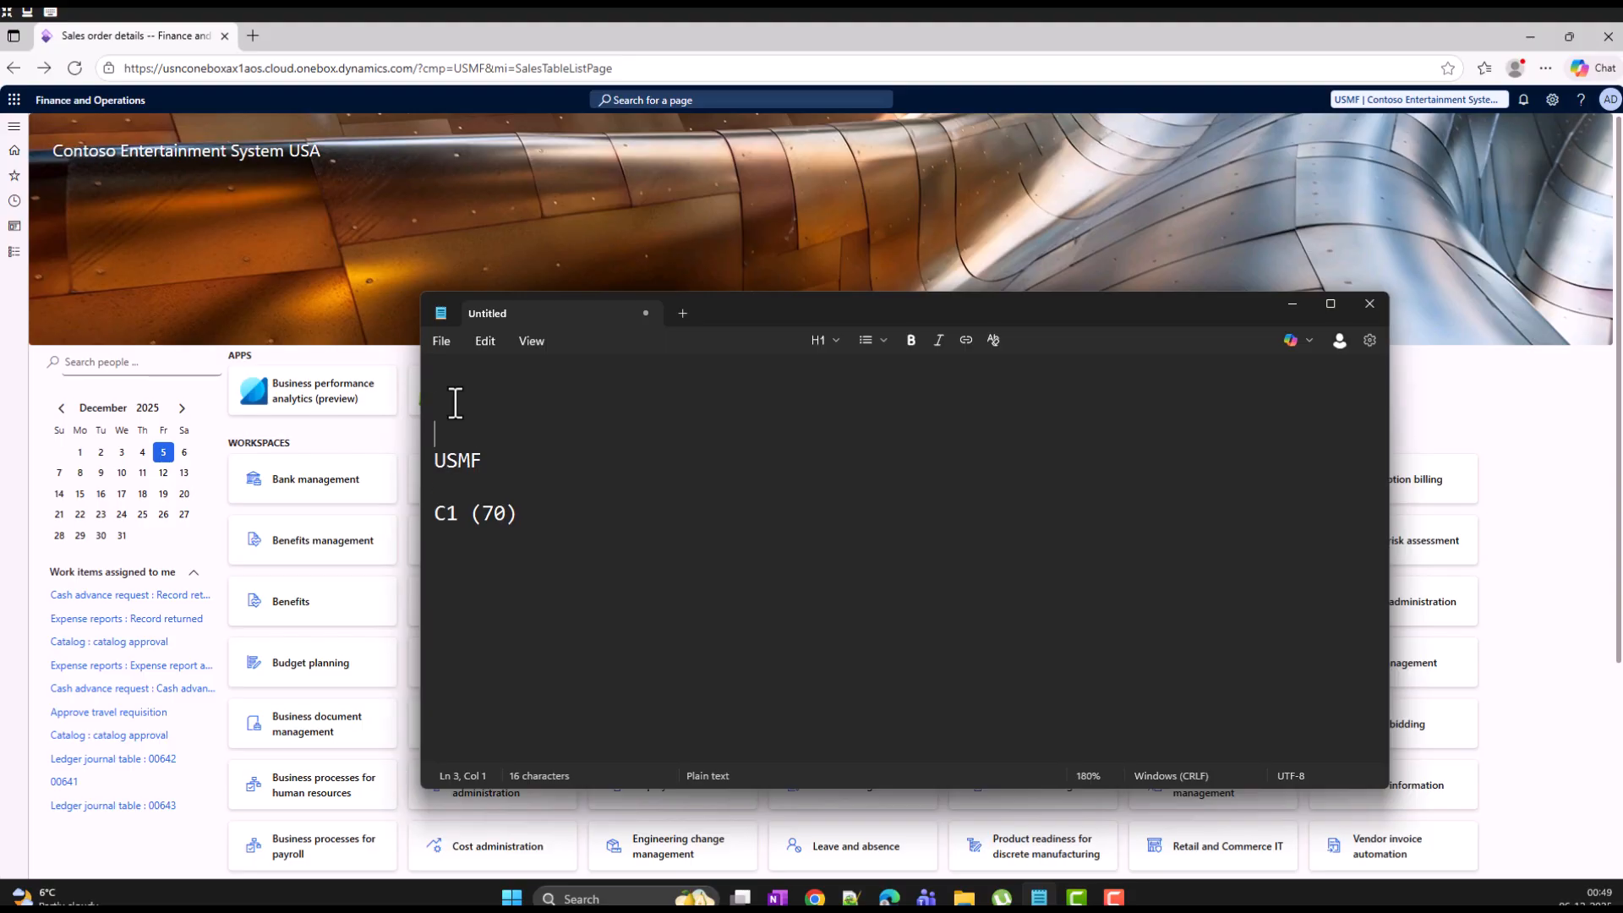
pyautogui.click(455, 403)
pyautogui.write('(70')
pyautogui.moveTo(533, 411); pyautogui.dragTo(422, 412)
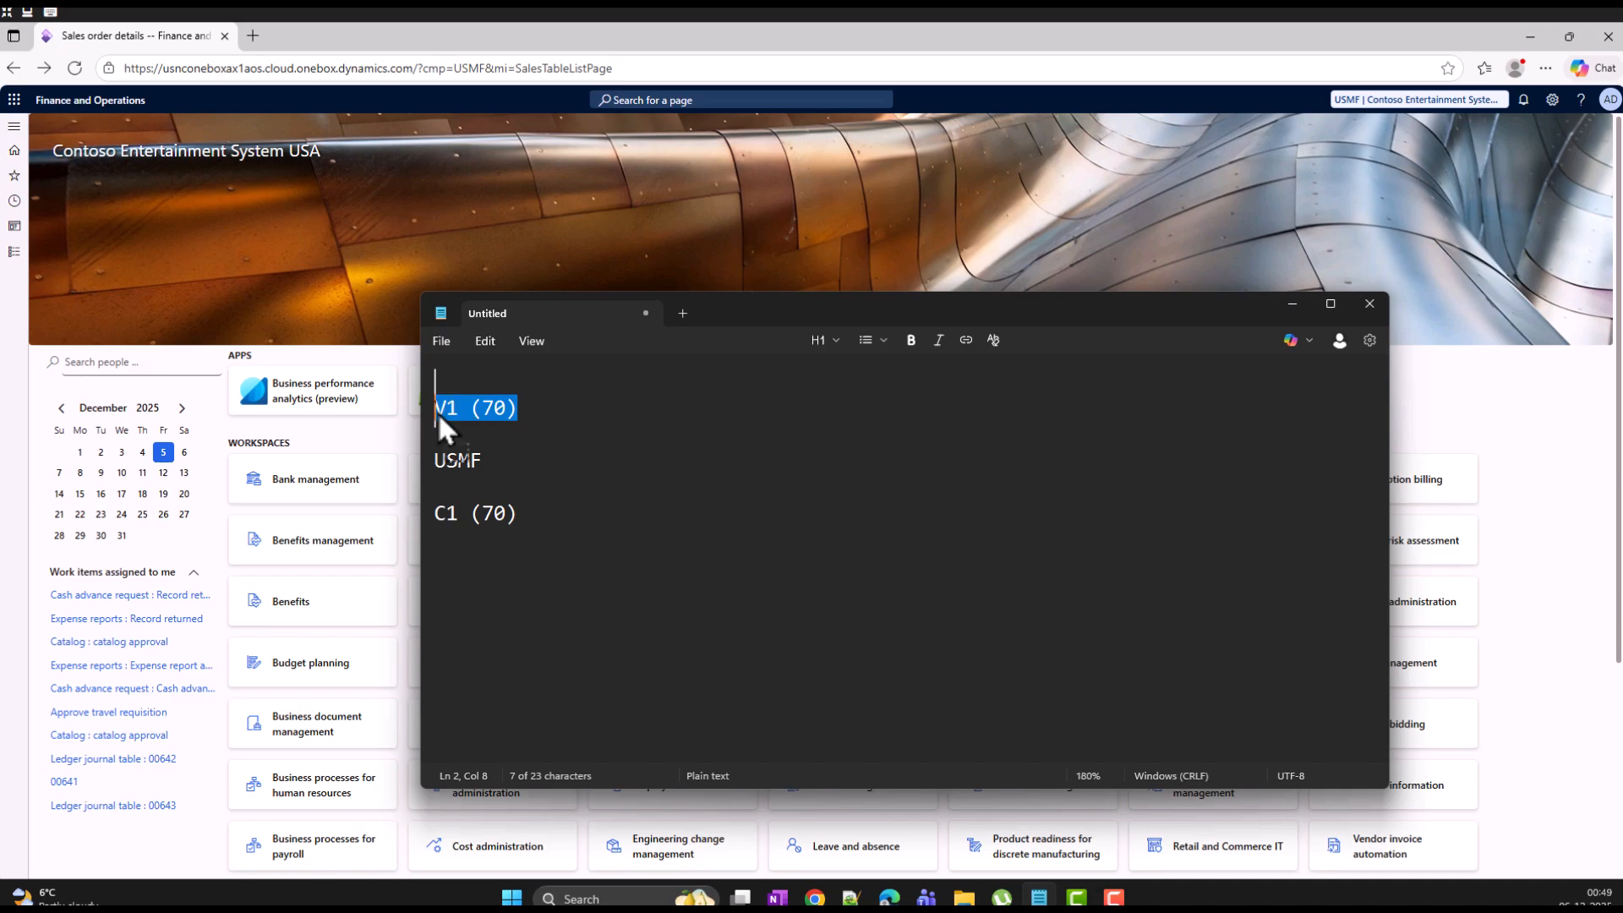
pyautogui.click(467, 513)
pyautogui.moveTo(467, 514); pyautogui.dragTo(432, 514)
pyautogui.click(467, 460)
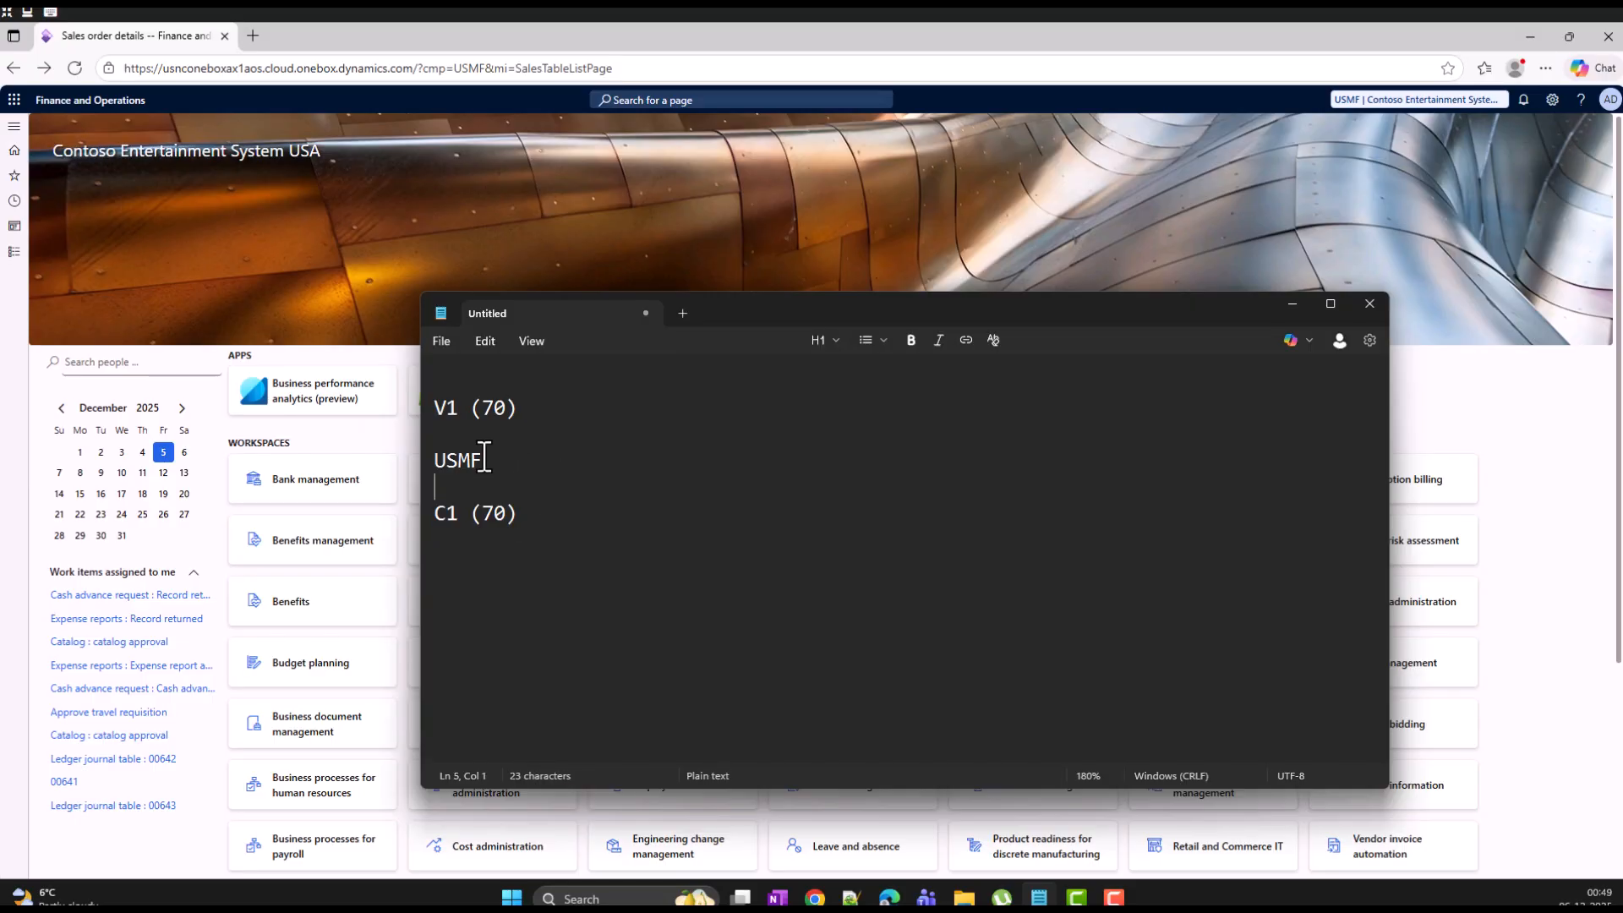
pyautogui.doubleClick(466, 460)
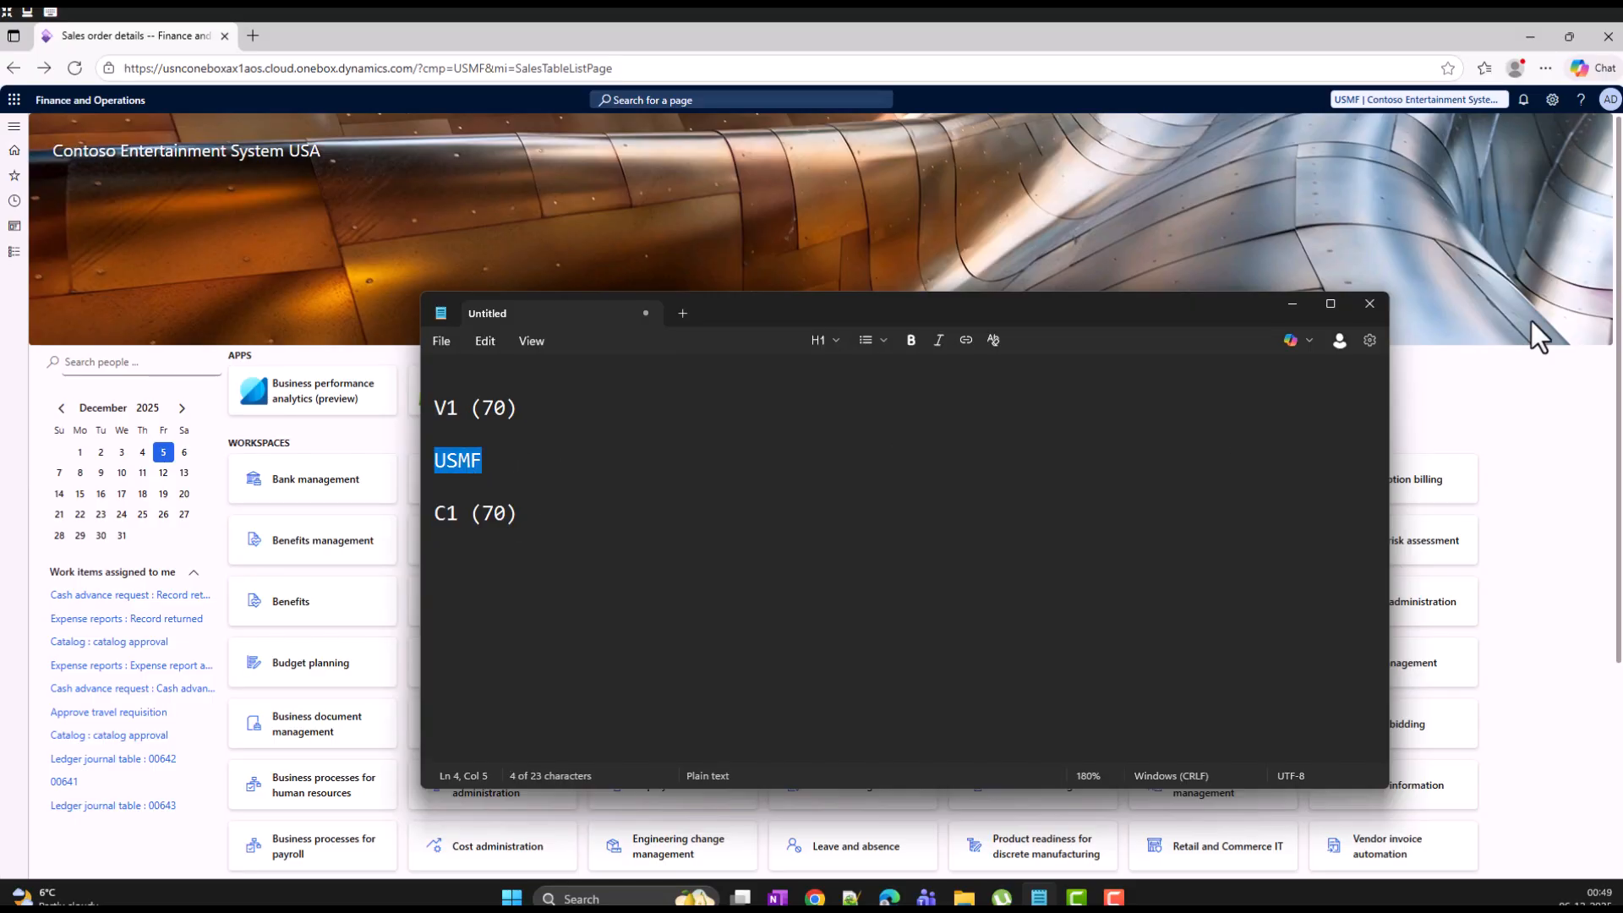
pyautogui.doubleClick(449, 516)
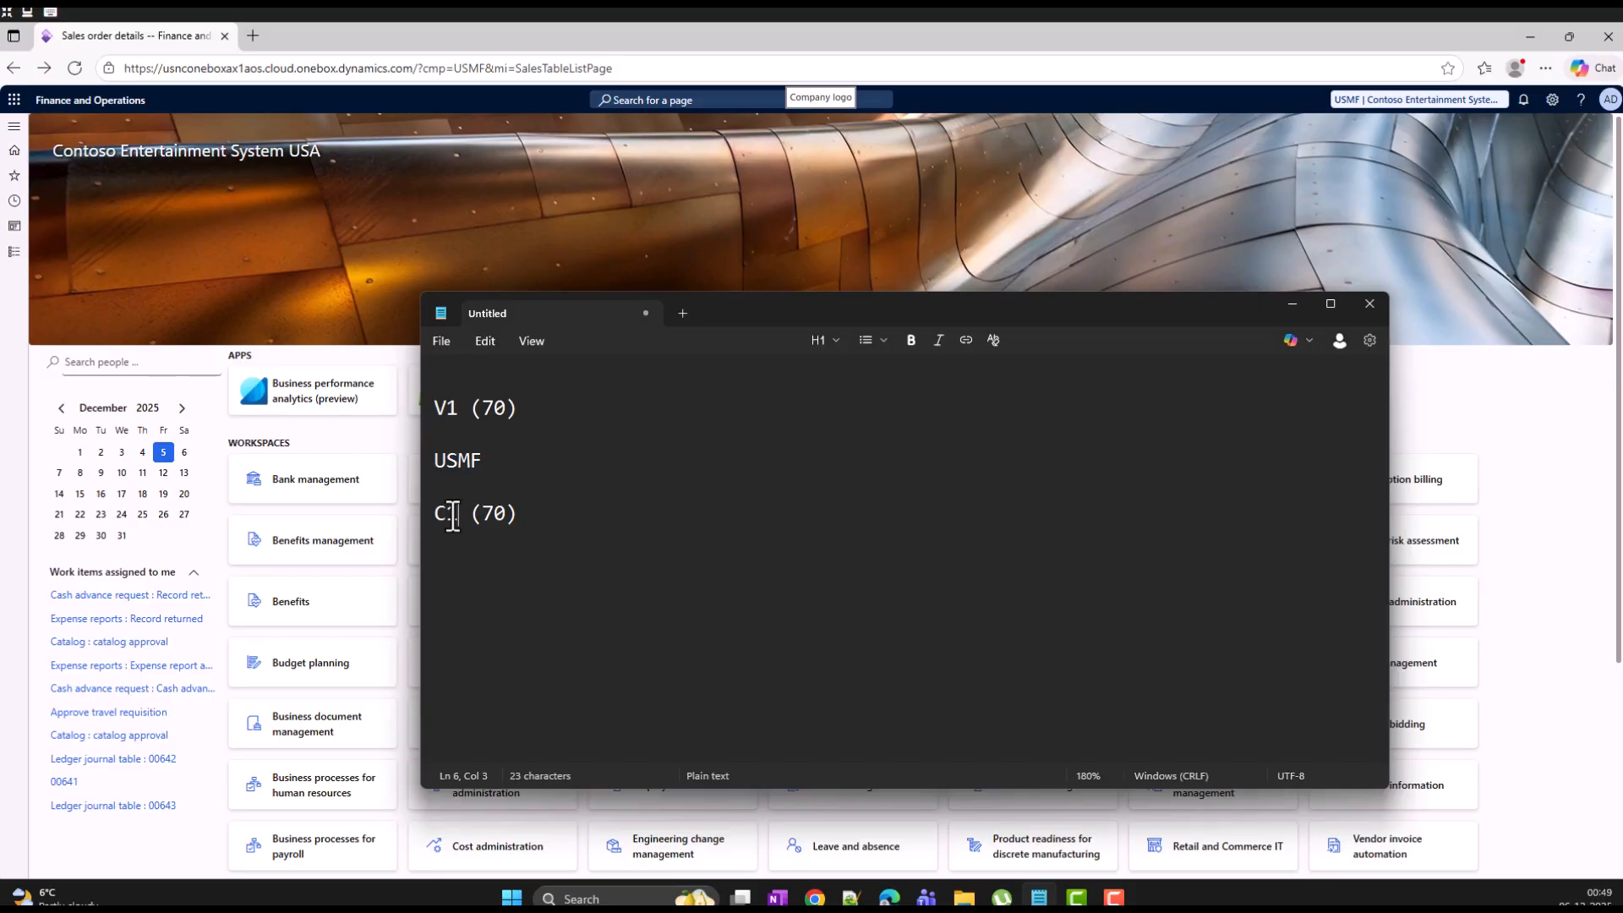
pyautogui.moveTo(524, 516); pyautogui.dragTo(429, 516)
pyautogui.click(507, 465)
pyautogui.moveTo(530, 410); pyautogui.dragTo(434, 411)
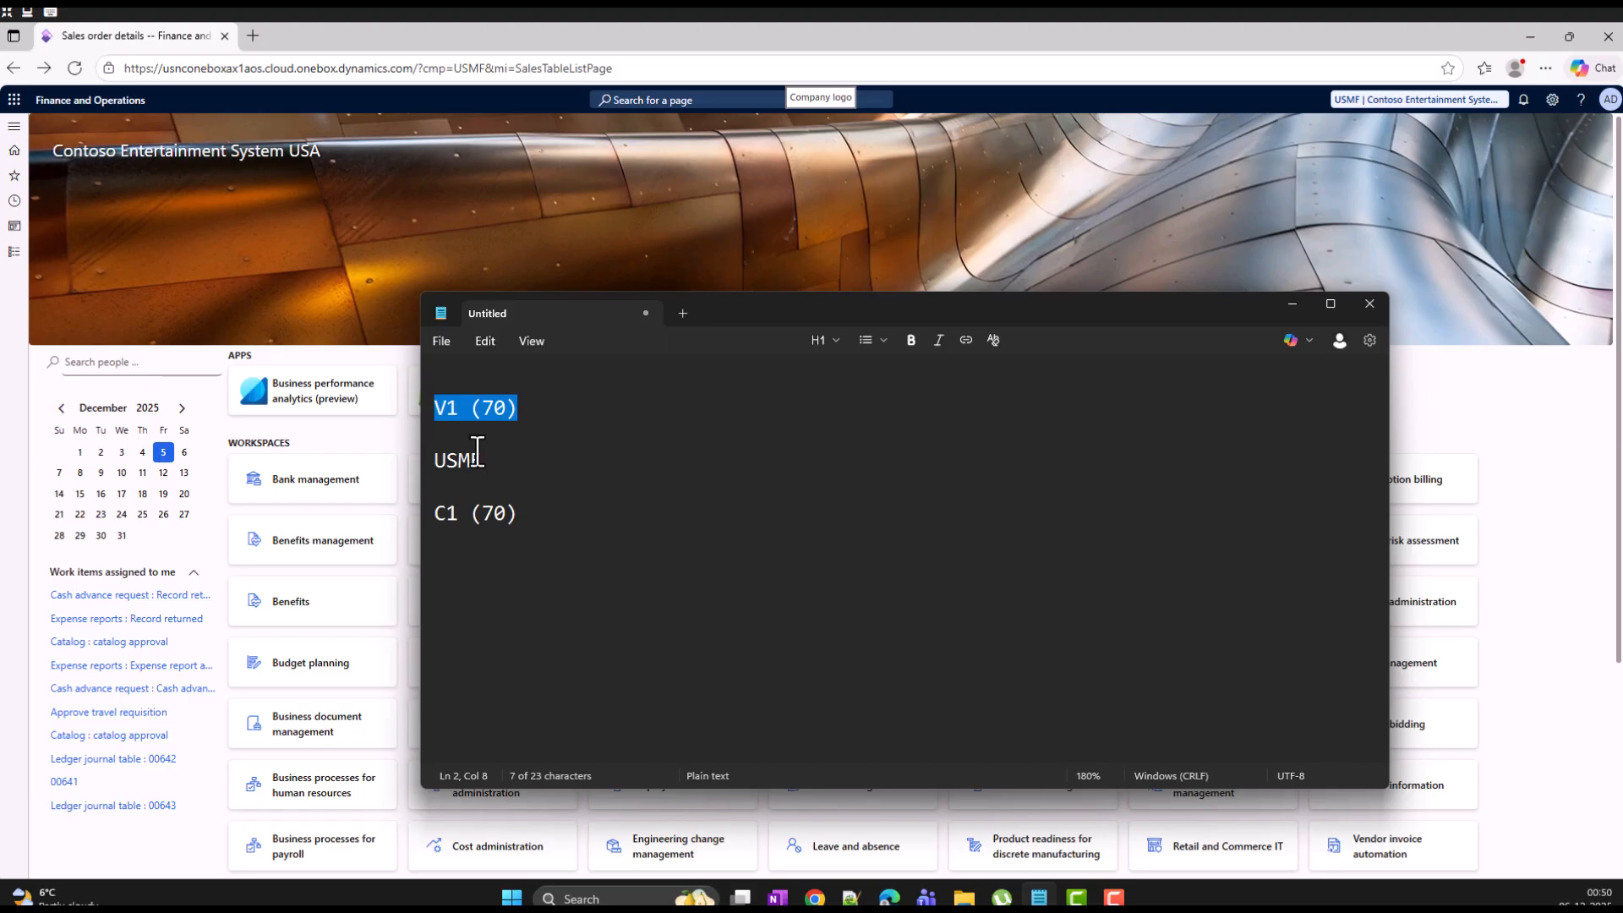
pyautogui.click(453, 399)
pyautogui.moveTo(532, 409); pyautogui.dragTo(431, 412)
pyautogui.moveTo(520, 517); pyautogui.dragTo(435, 518)
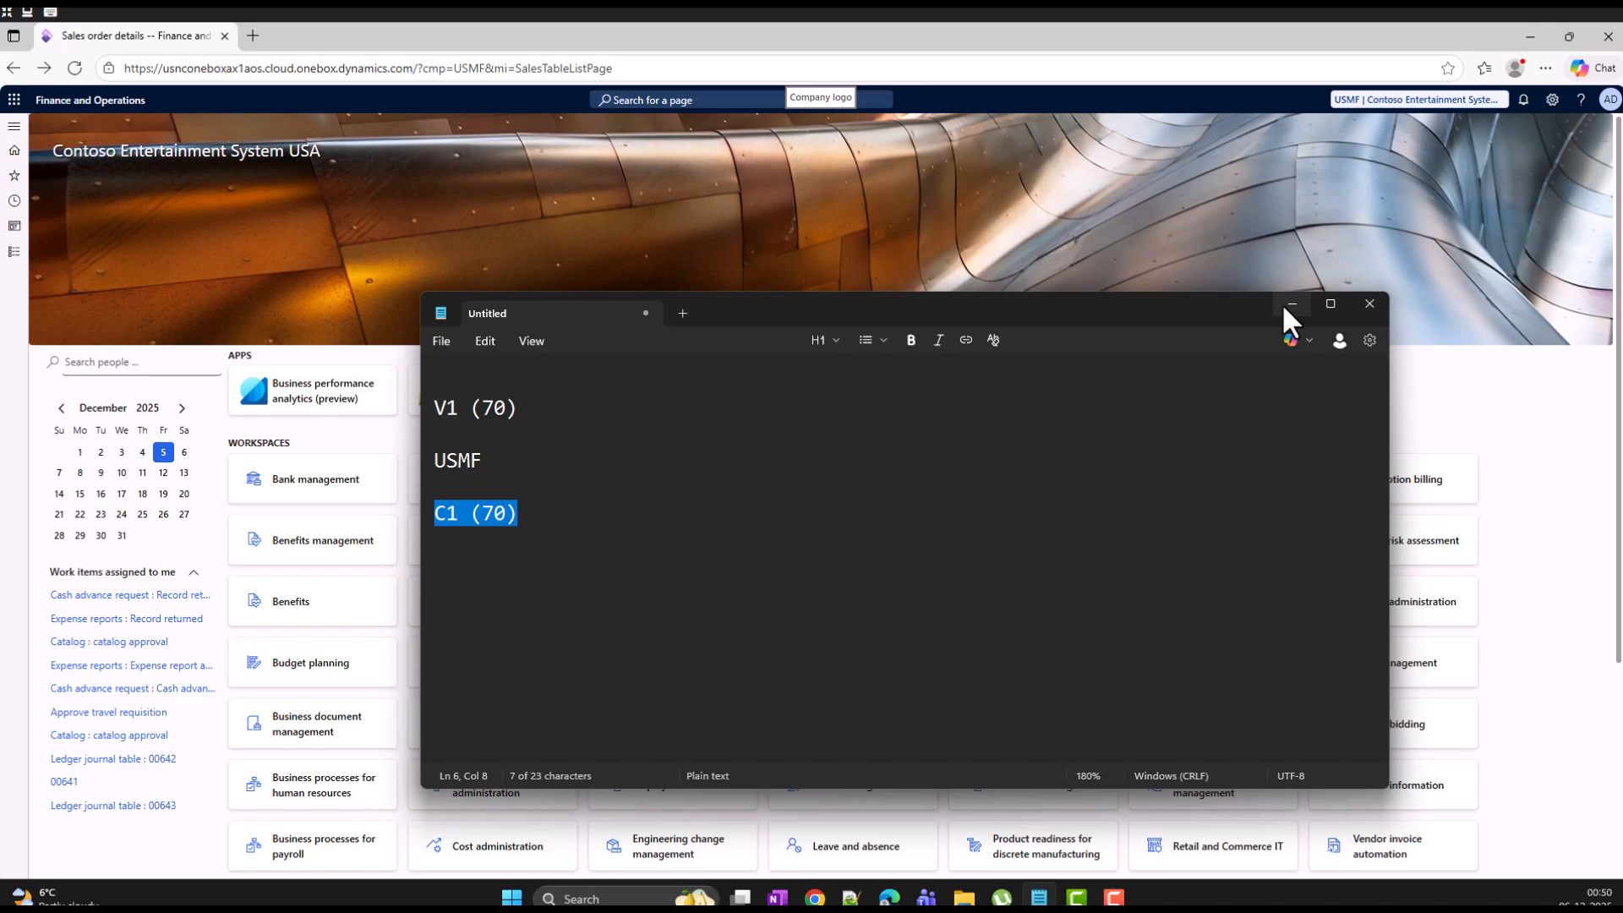
# Add Macbook on a new line below USMF and minimize the note window.
pyautogui.click(504, 465)
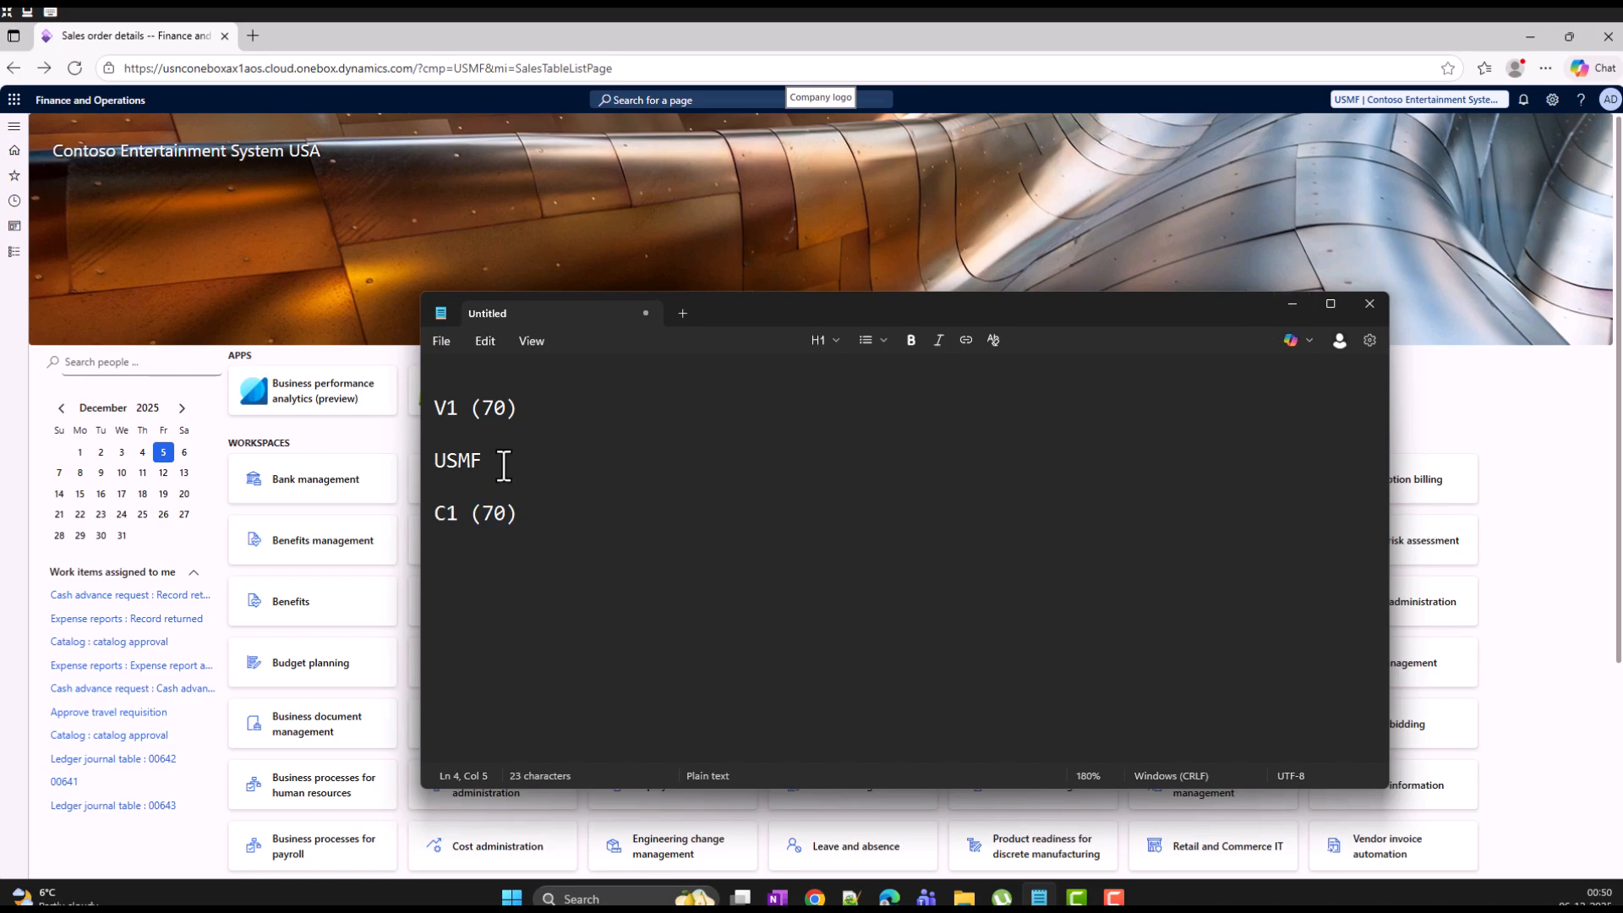
pyautogui.press('Return')
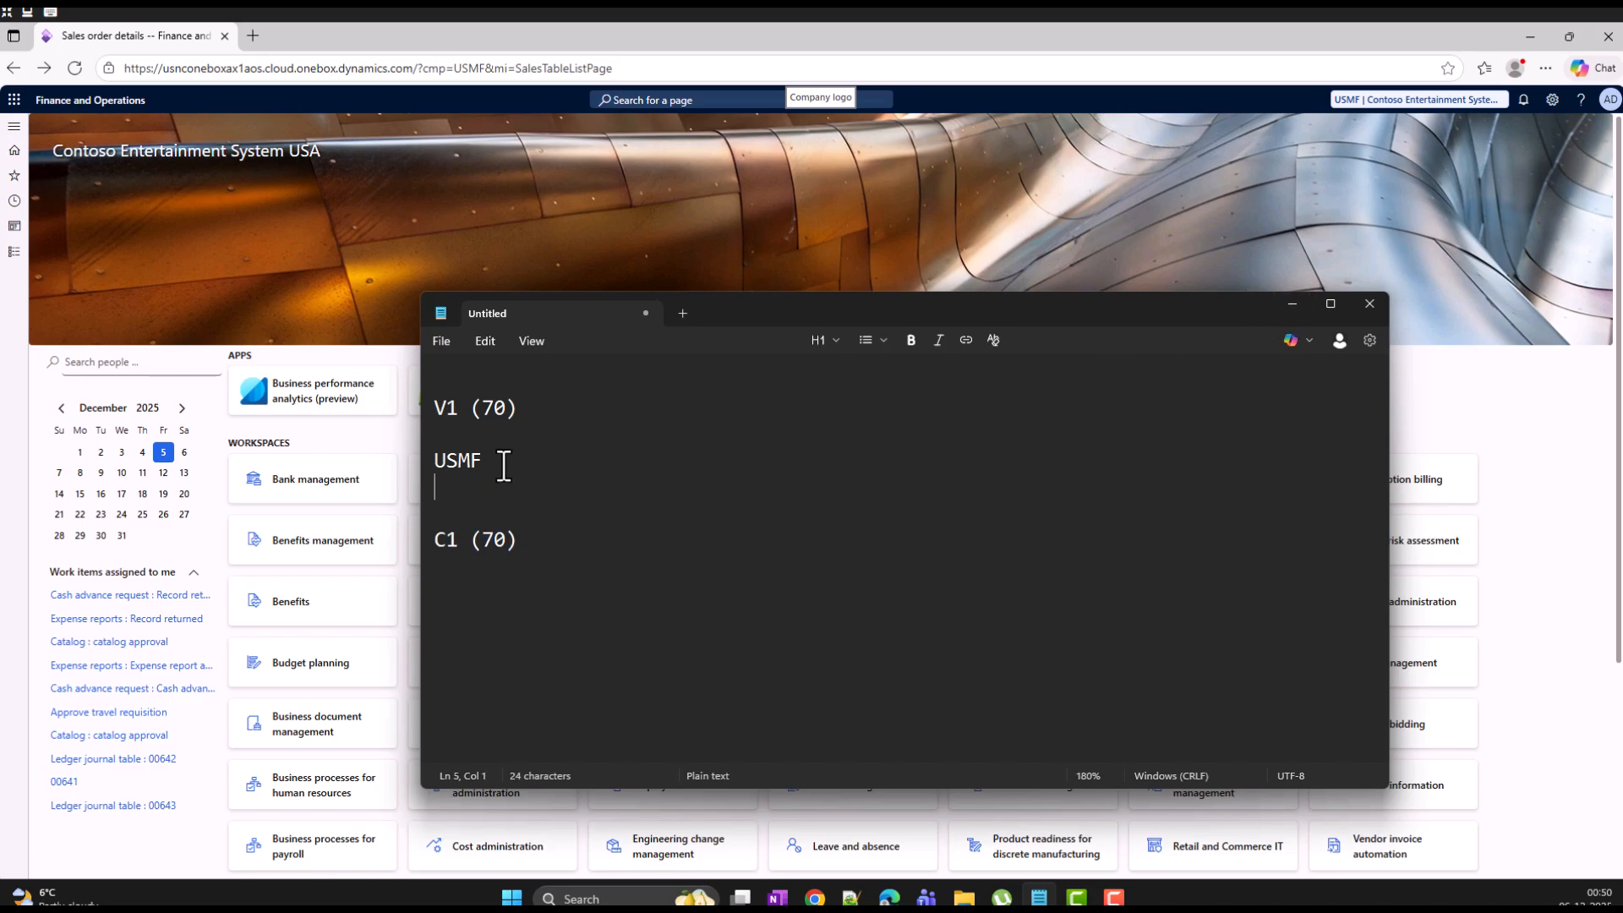
pyautogui.write('Macbook')
pyautogui.click(1292, 303)
# Open the Released products list in the Product information management module.
pyautogui.click(15, 253)
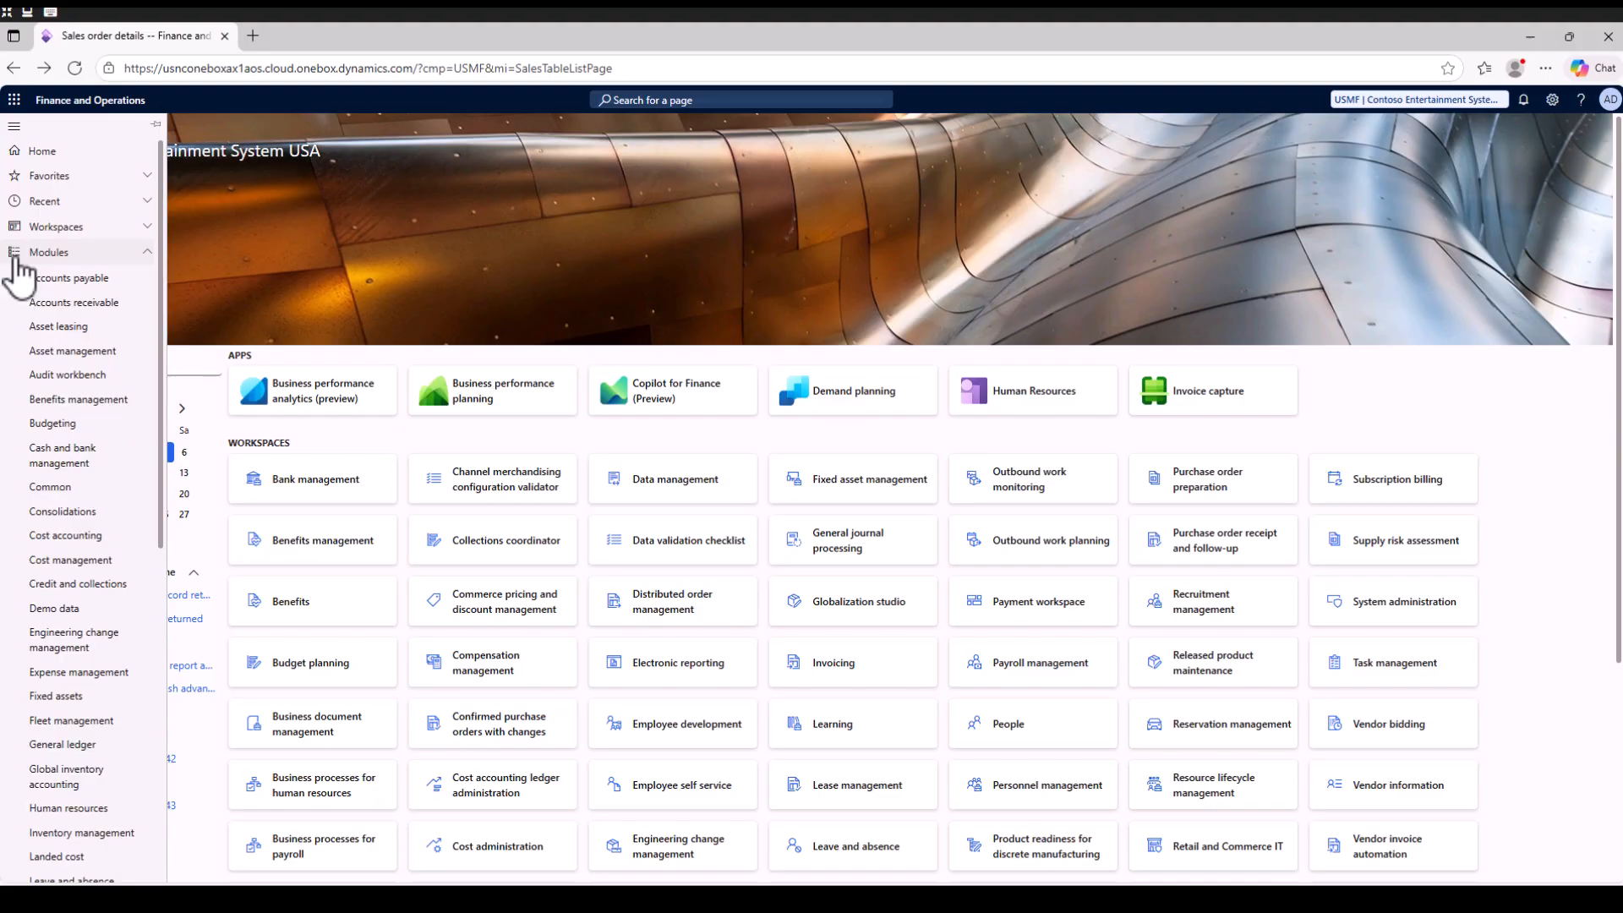
pyautogui.scroll(-5, 85, 416)
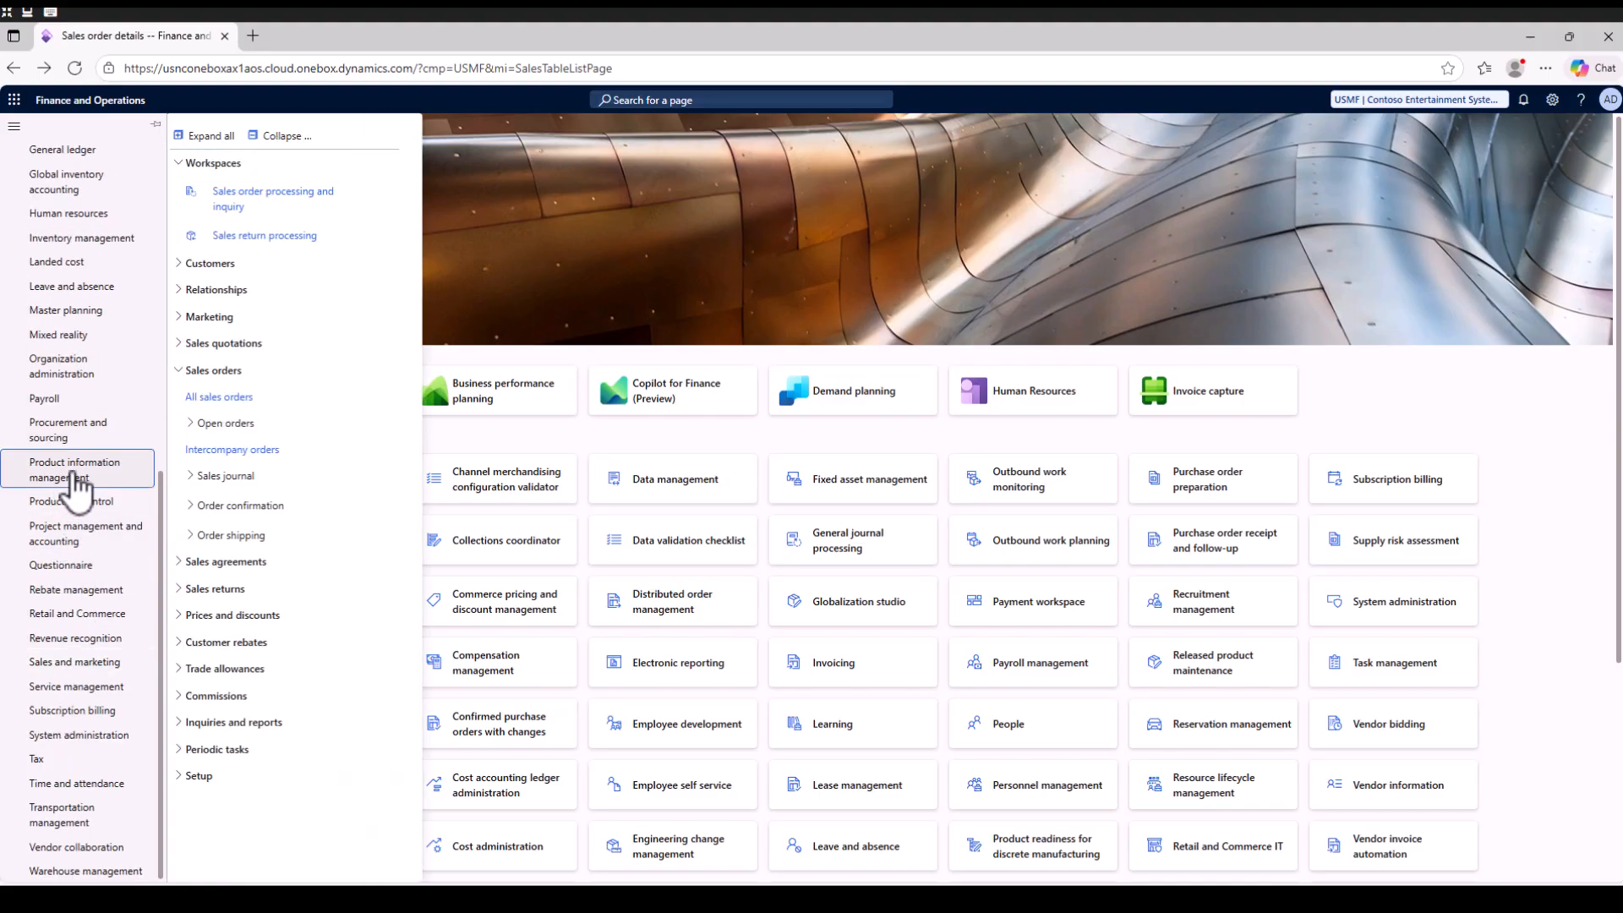
pyautogui.click(72, 476)
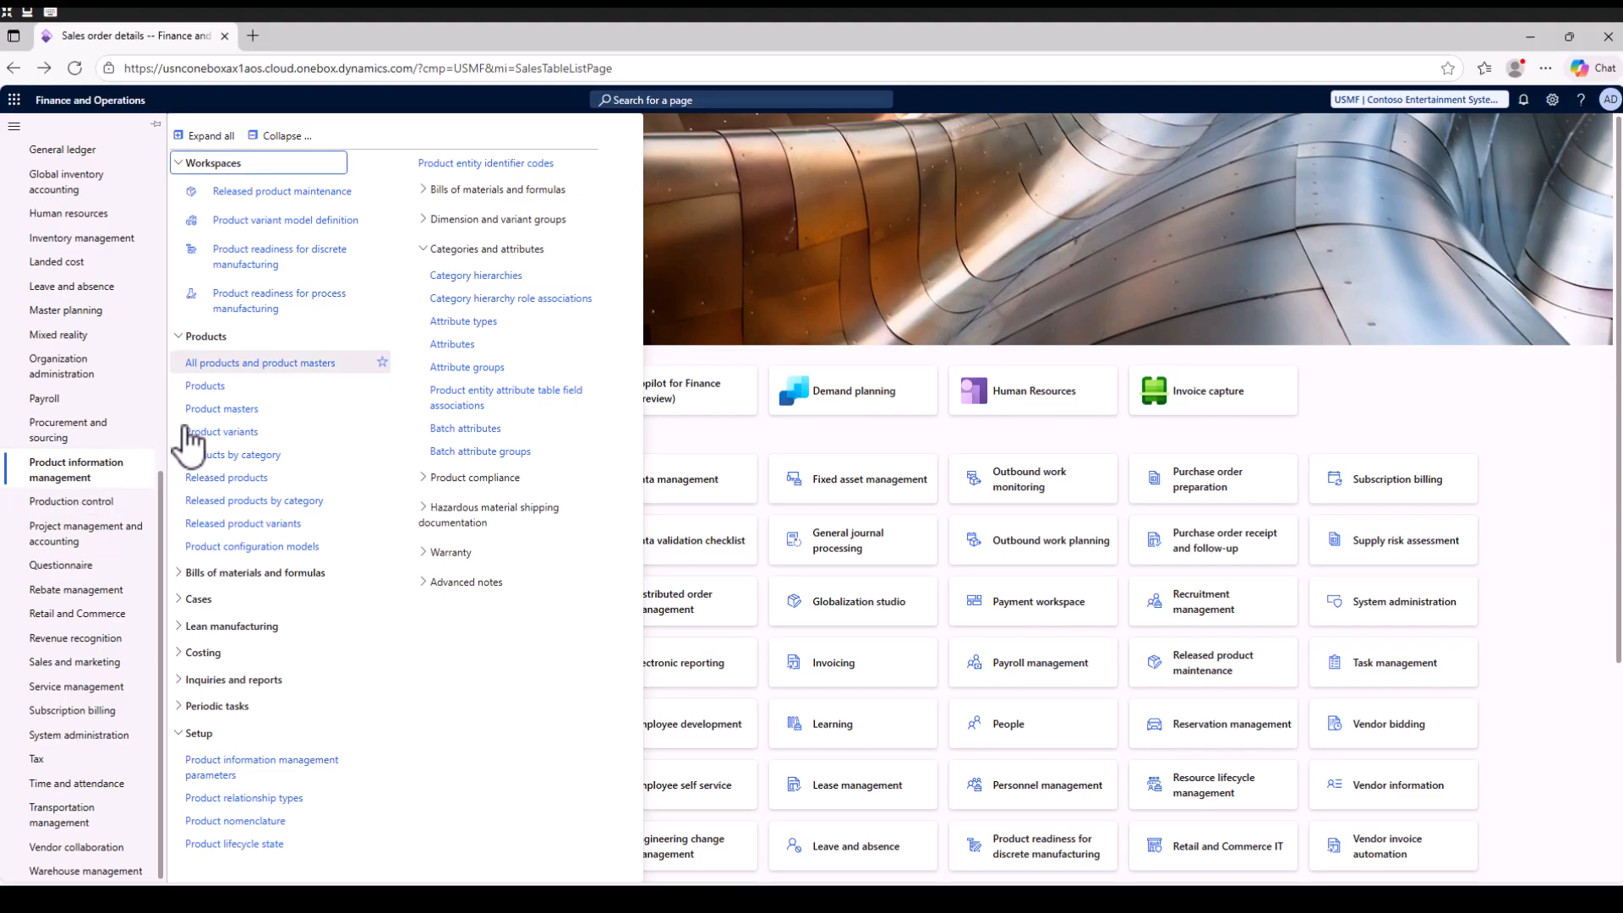
pyautogui.click(230, 484)
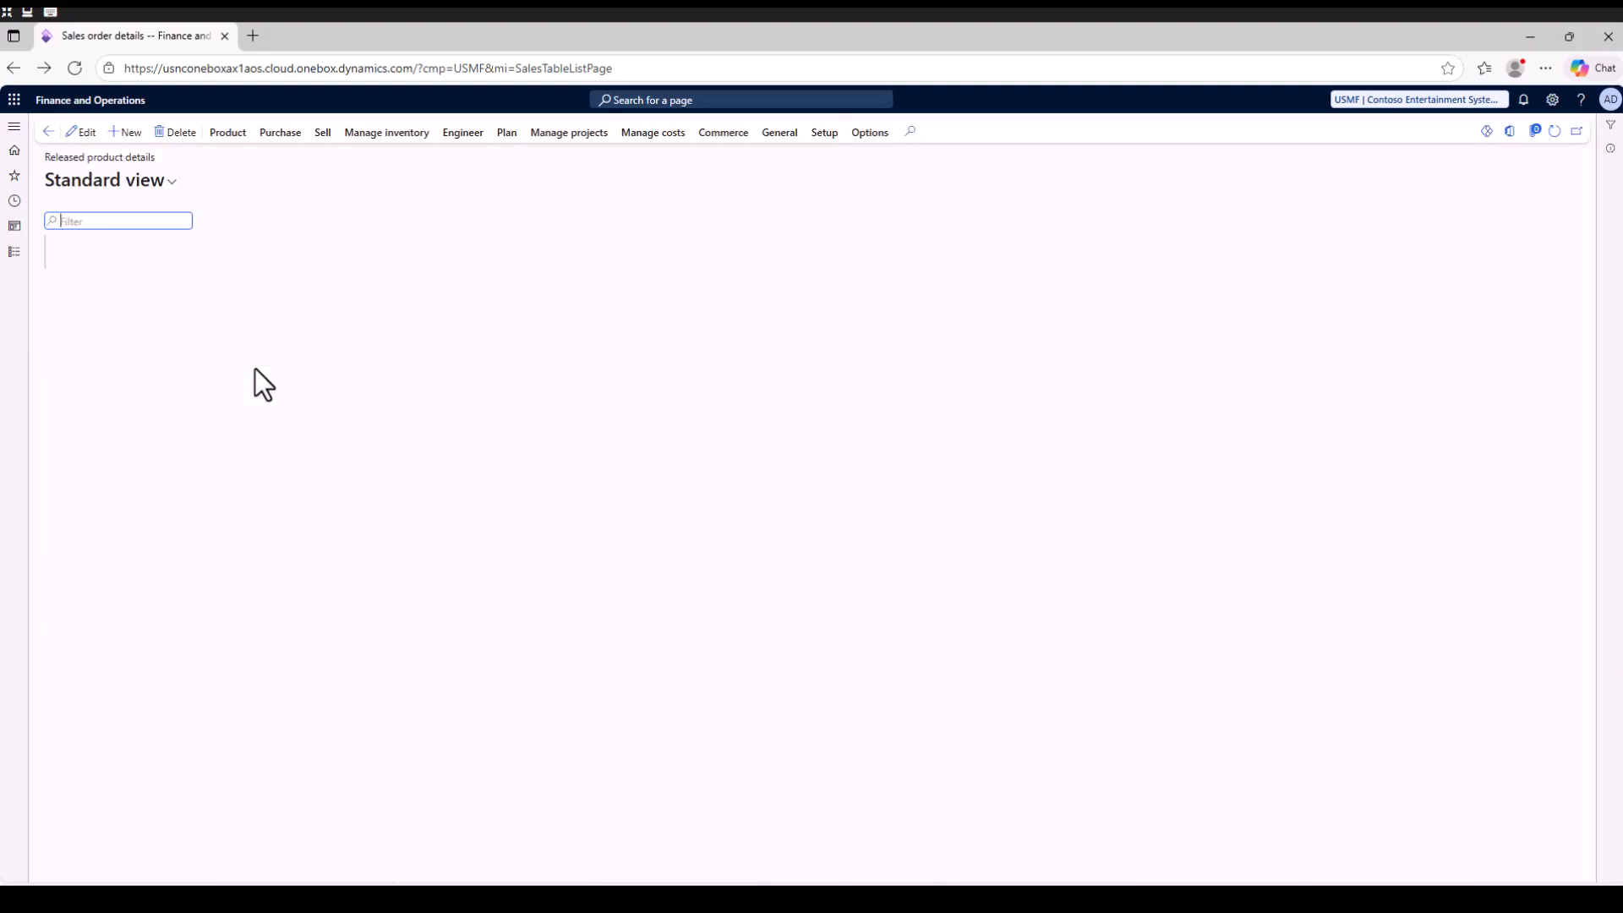
# Start a new released product and enter MacBook as its product number.
pyautogui.click(129, 134)
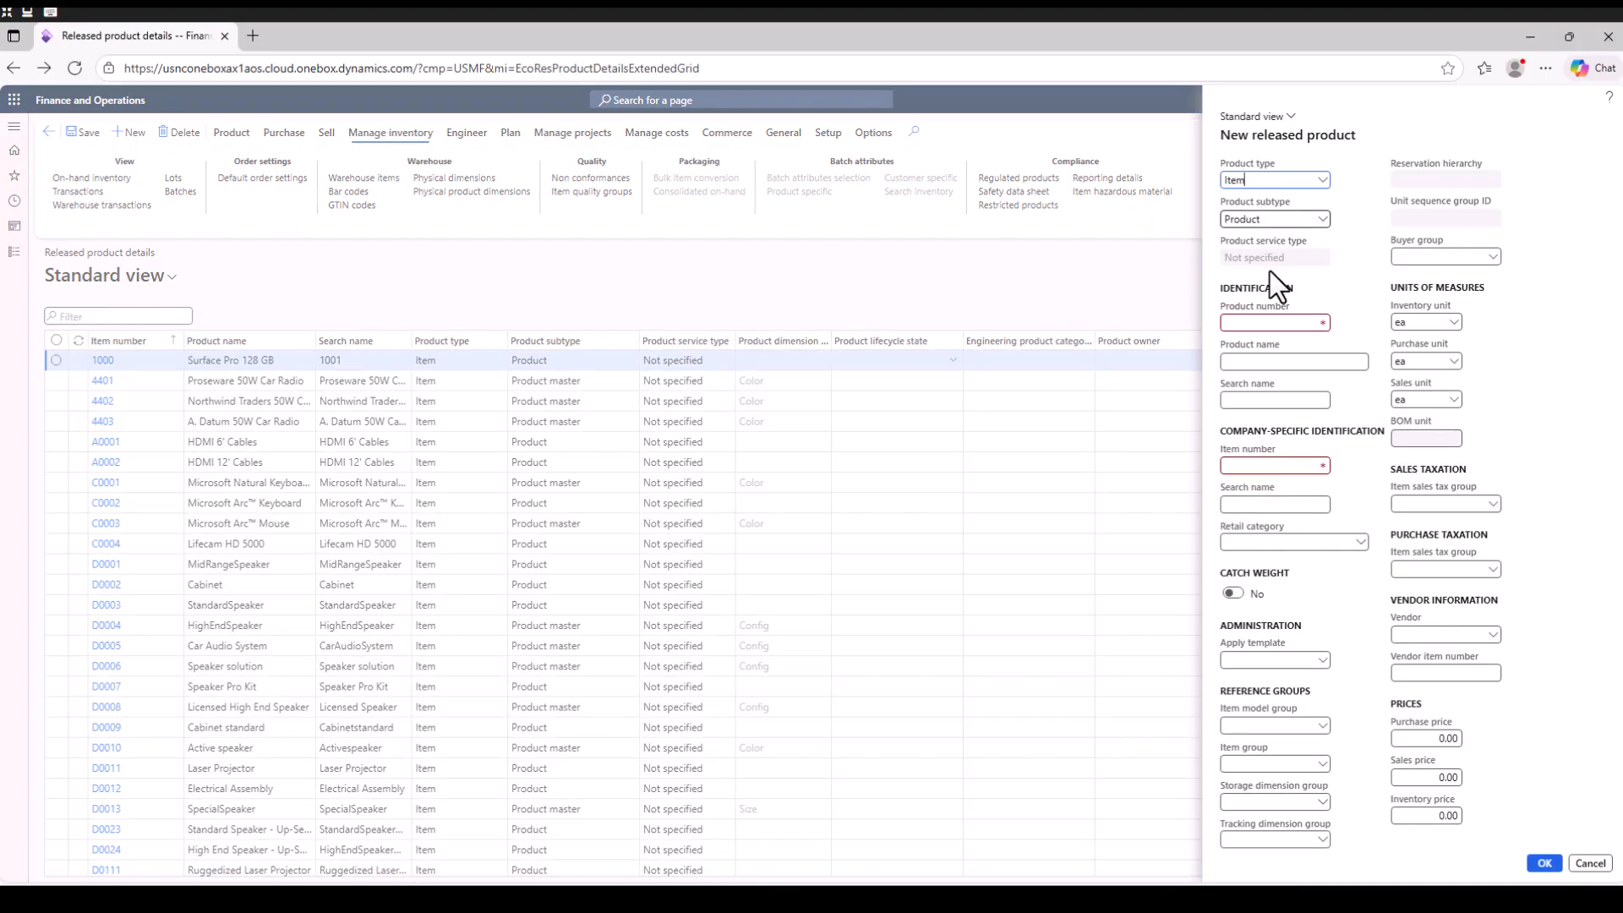
pyautogui.click(1261, 322)
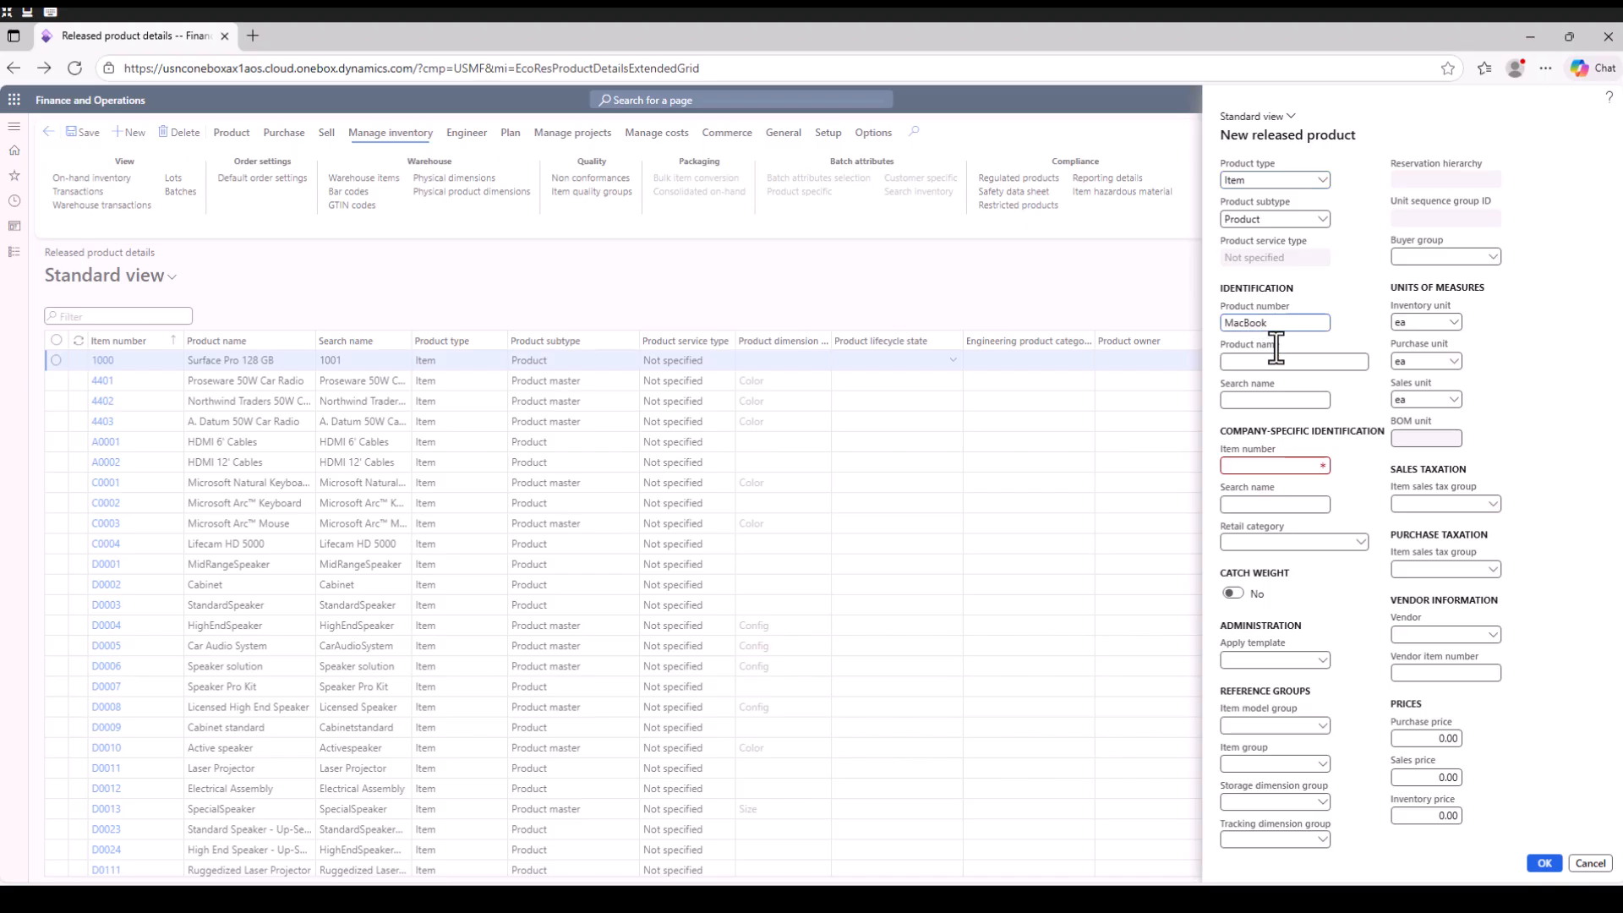
pyautogui.click(1331, 577)
# Set the new product's item model group to EXP, item group to Audio, storage dimension group to Site and tracking dimension group to None.
pyautogui.click(1324, 725)
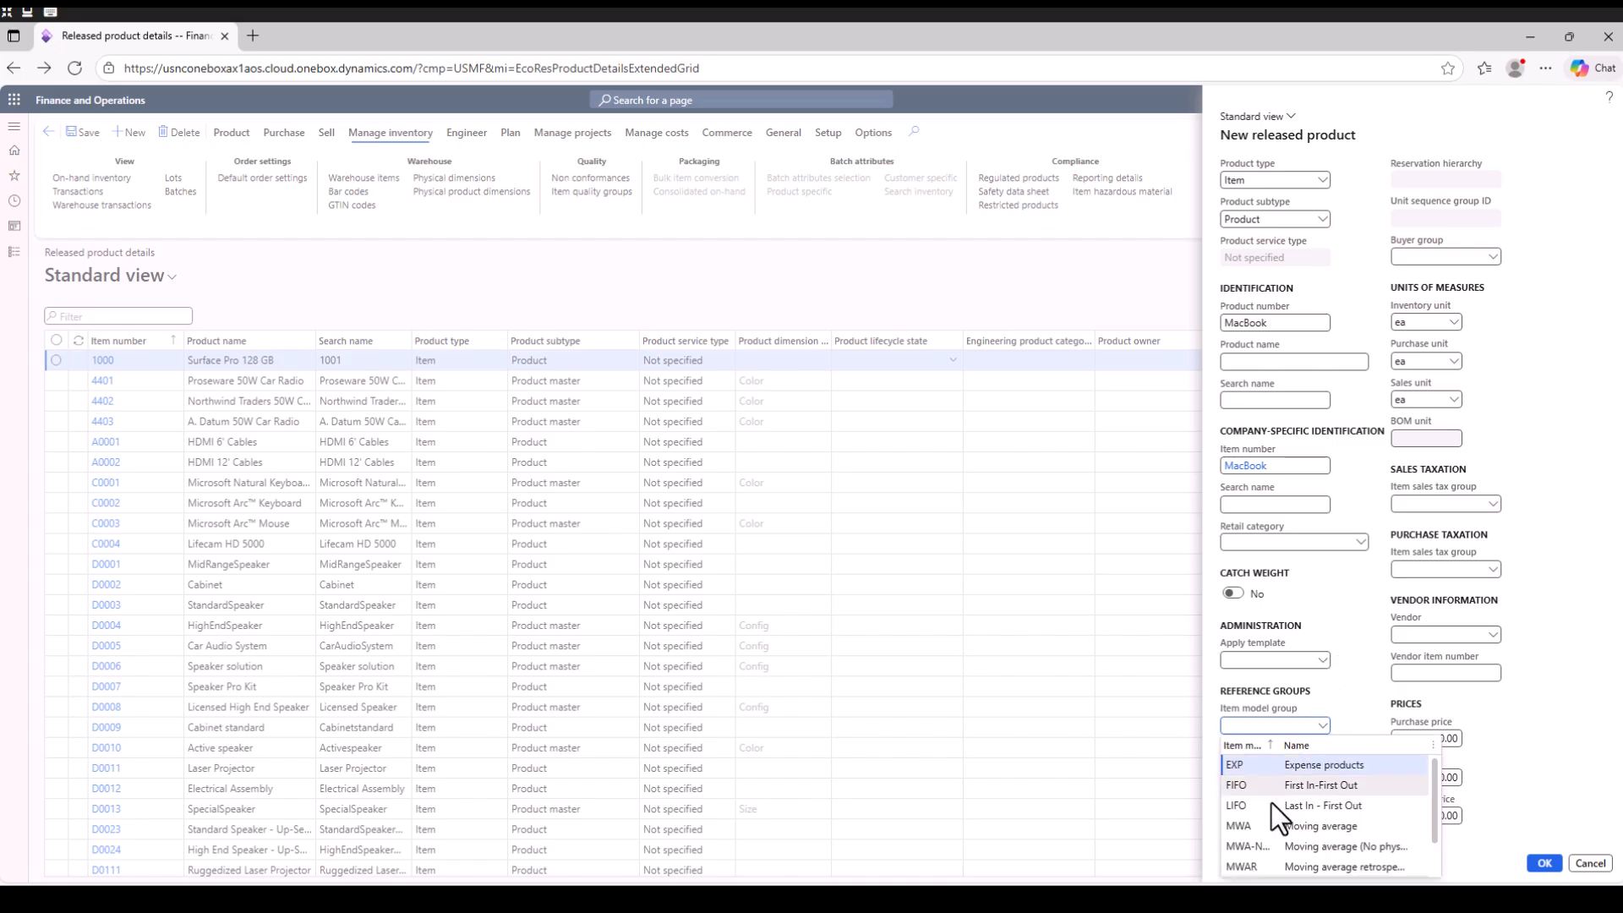
pyautogui.click(1324, 766)
pyautogui.press('Tab')
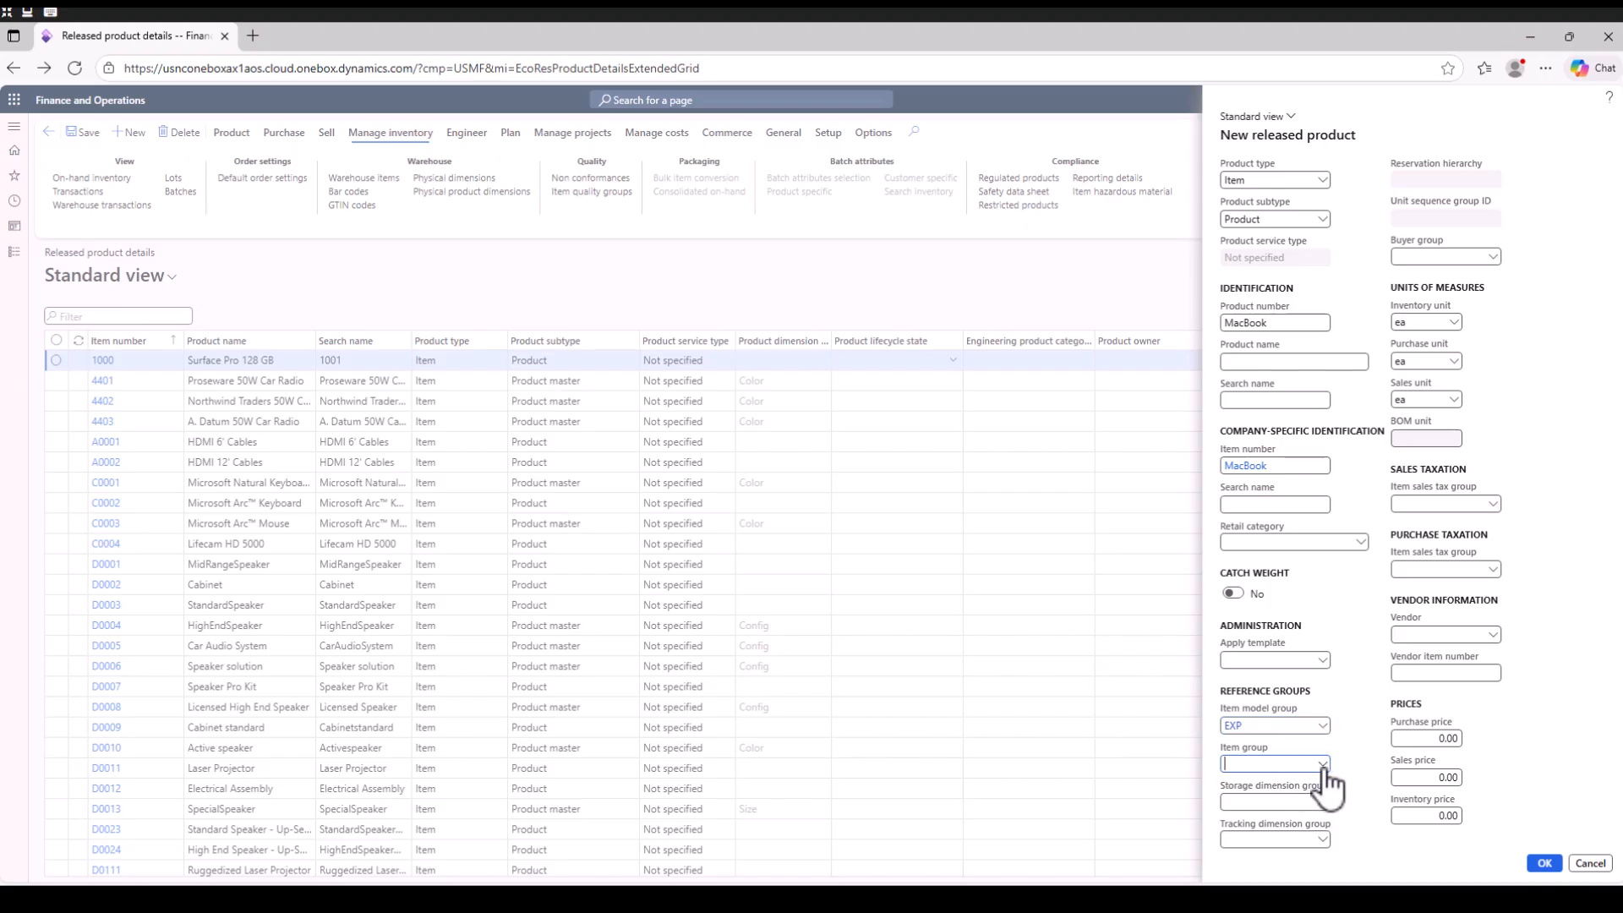
pyautogui.click(1323, 766)
pyautogui.click(1263, 642)
pyautogui.click(1321, 802)
pyautogui.click(1254, 678)
pyautogui.click(1307, 840)
pyautogui.write('none')
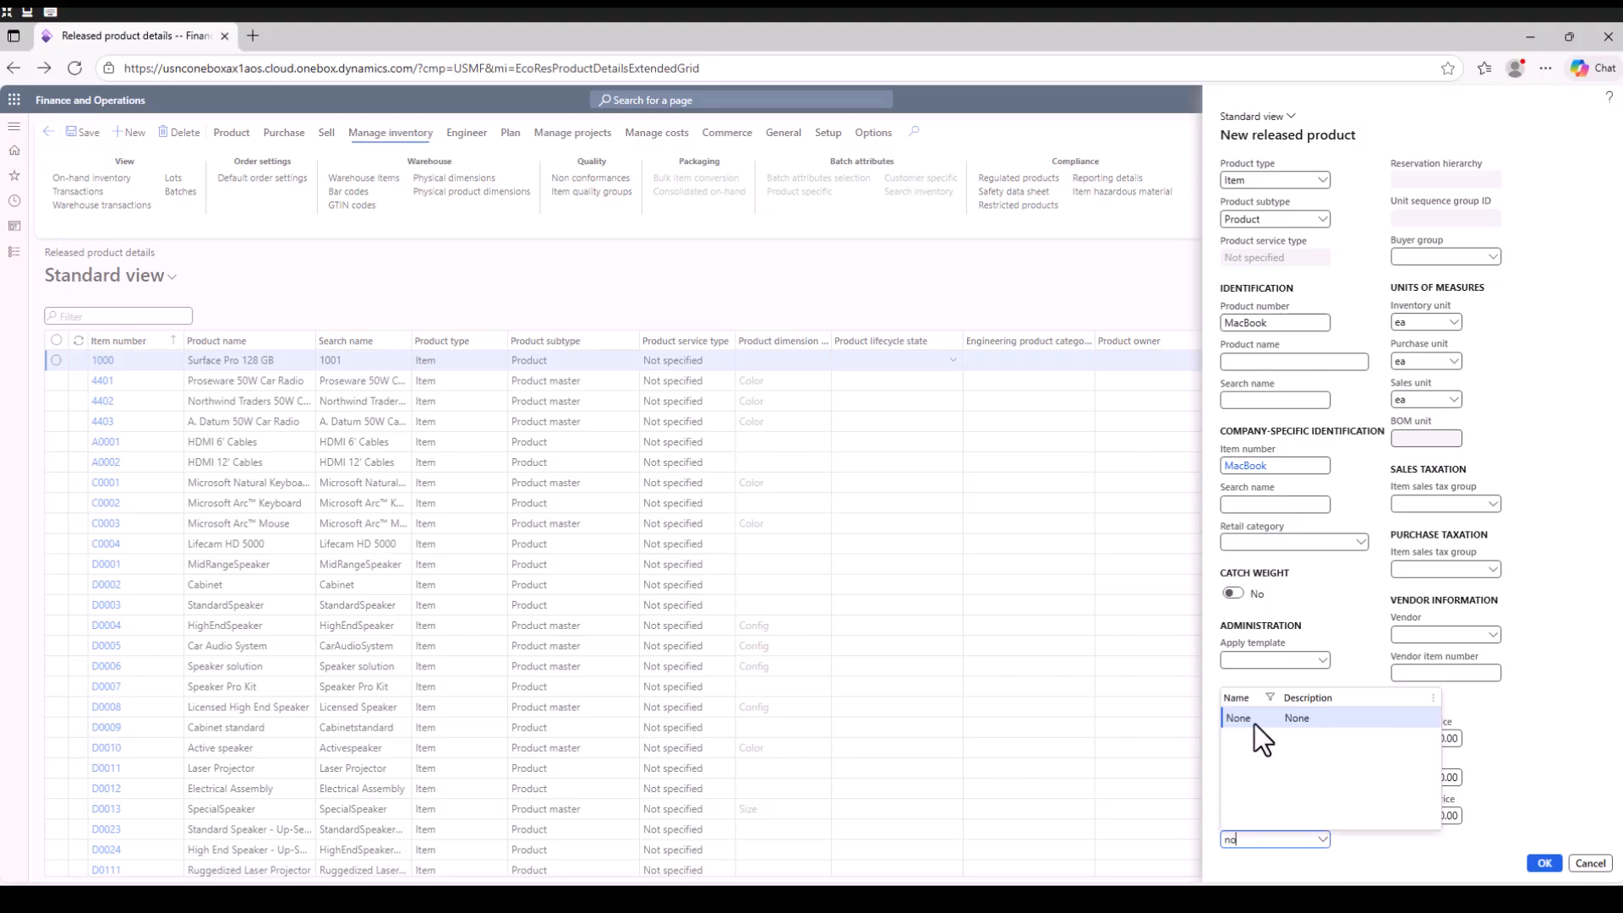
pyautogui.click(1255, 724)
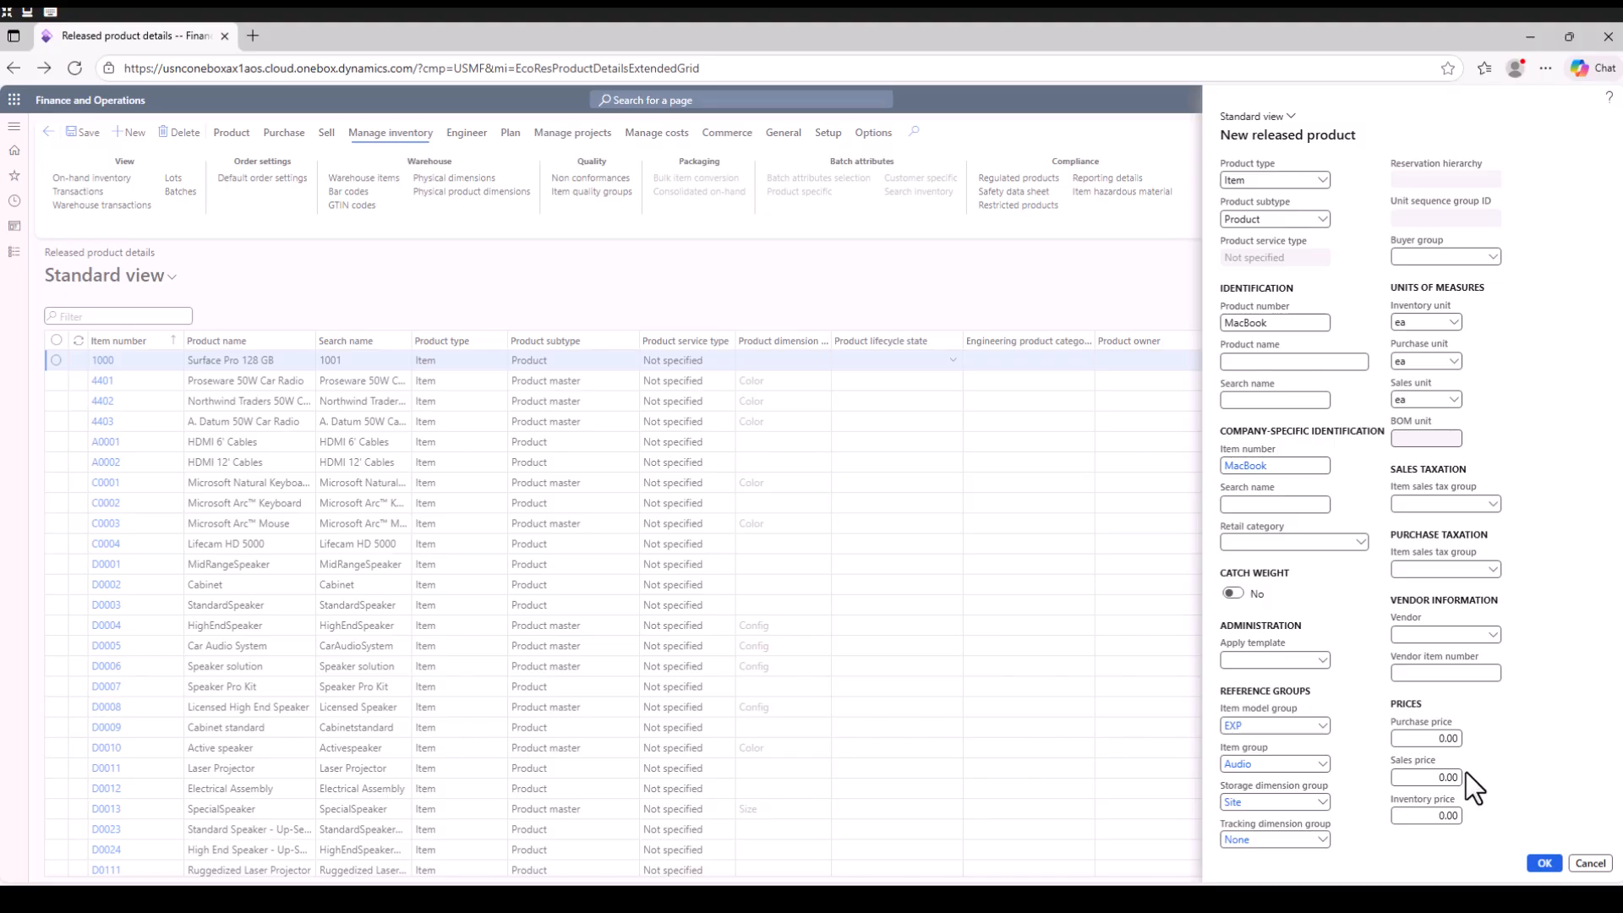
# Set the purchase price to 500 and the sales price to 600, and create the released product.
pyautogui.click(1461, 738)
pyautogui.write('500')
pyautogui.click(1434, 778)
pyautogui.click(1518, 754)
pyautogui.click(1551, 866)
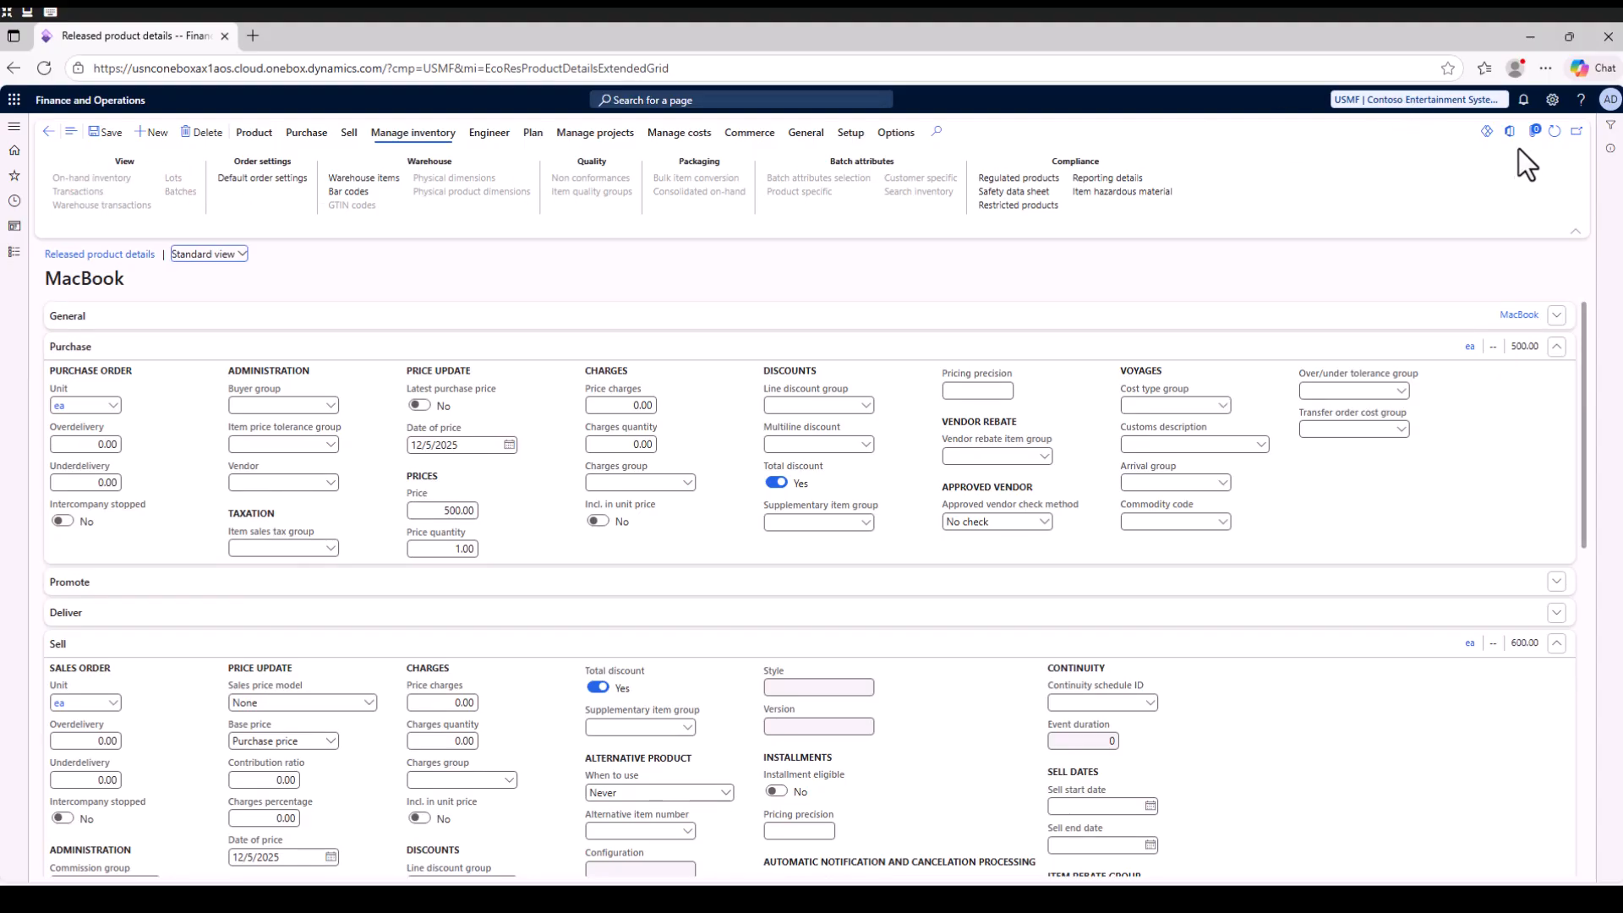
pyautogui.click(1554, 132)
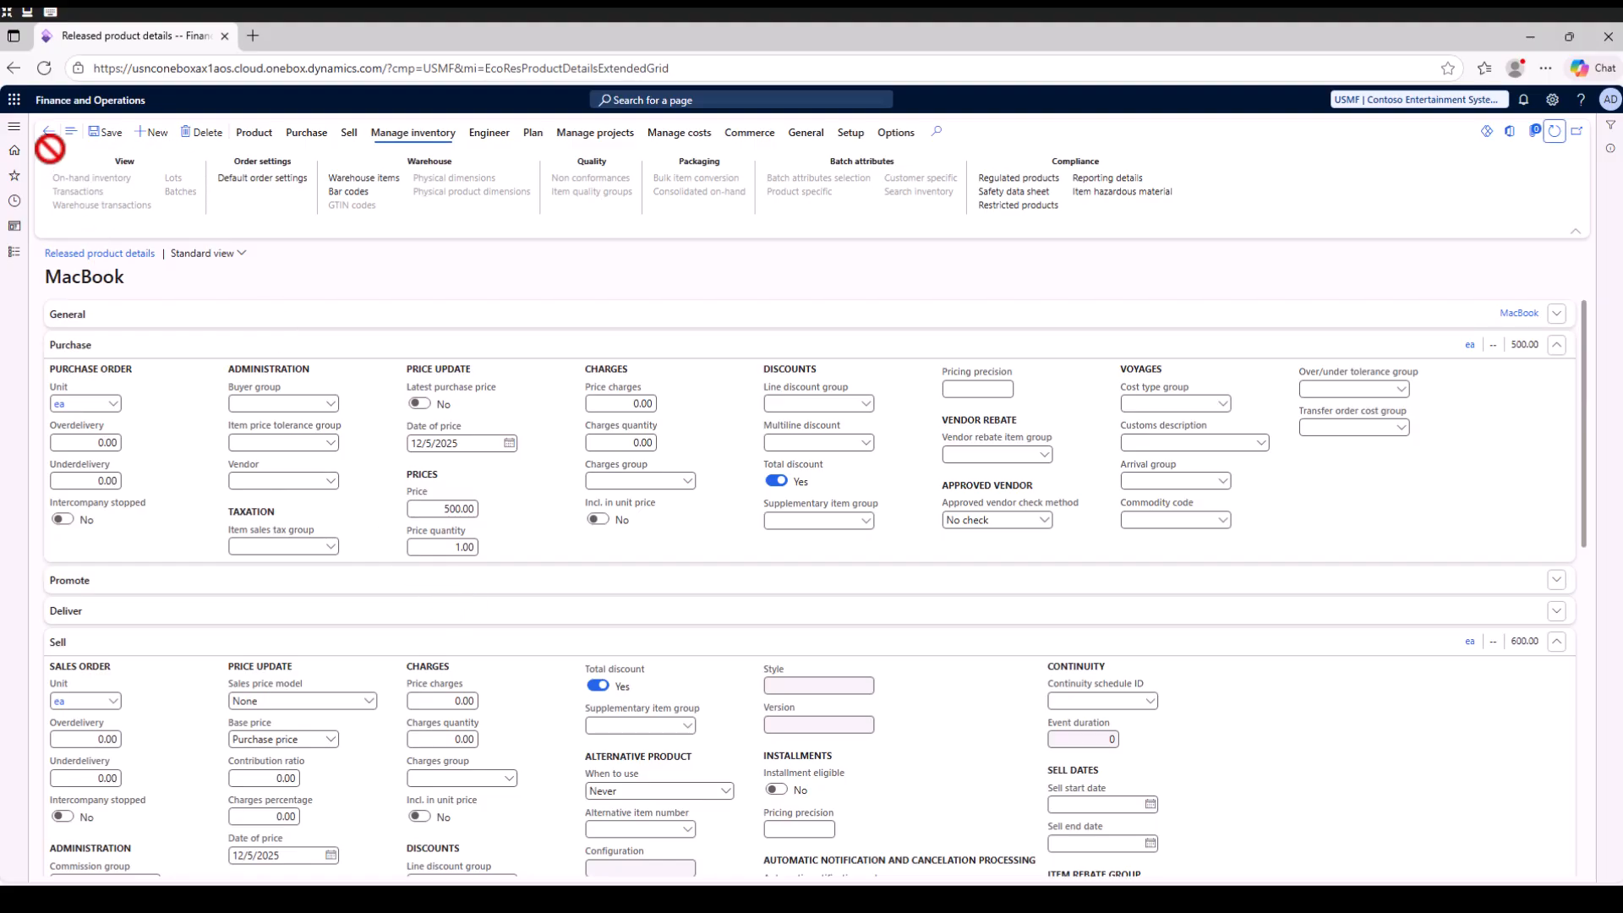
# Open the All sales orders list in the Sales and marketing module.
pyautogui.click(14, 252)
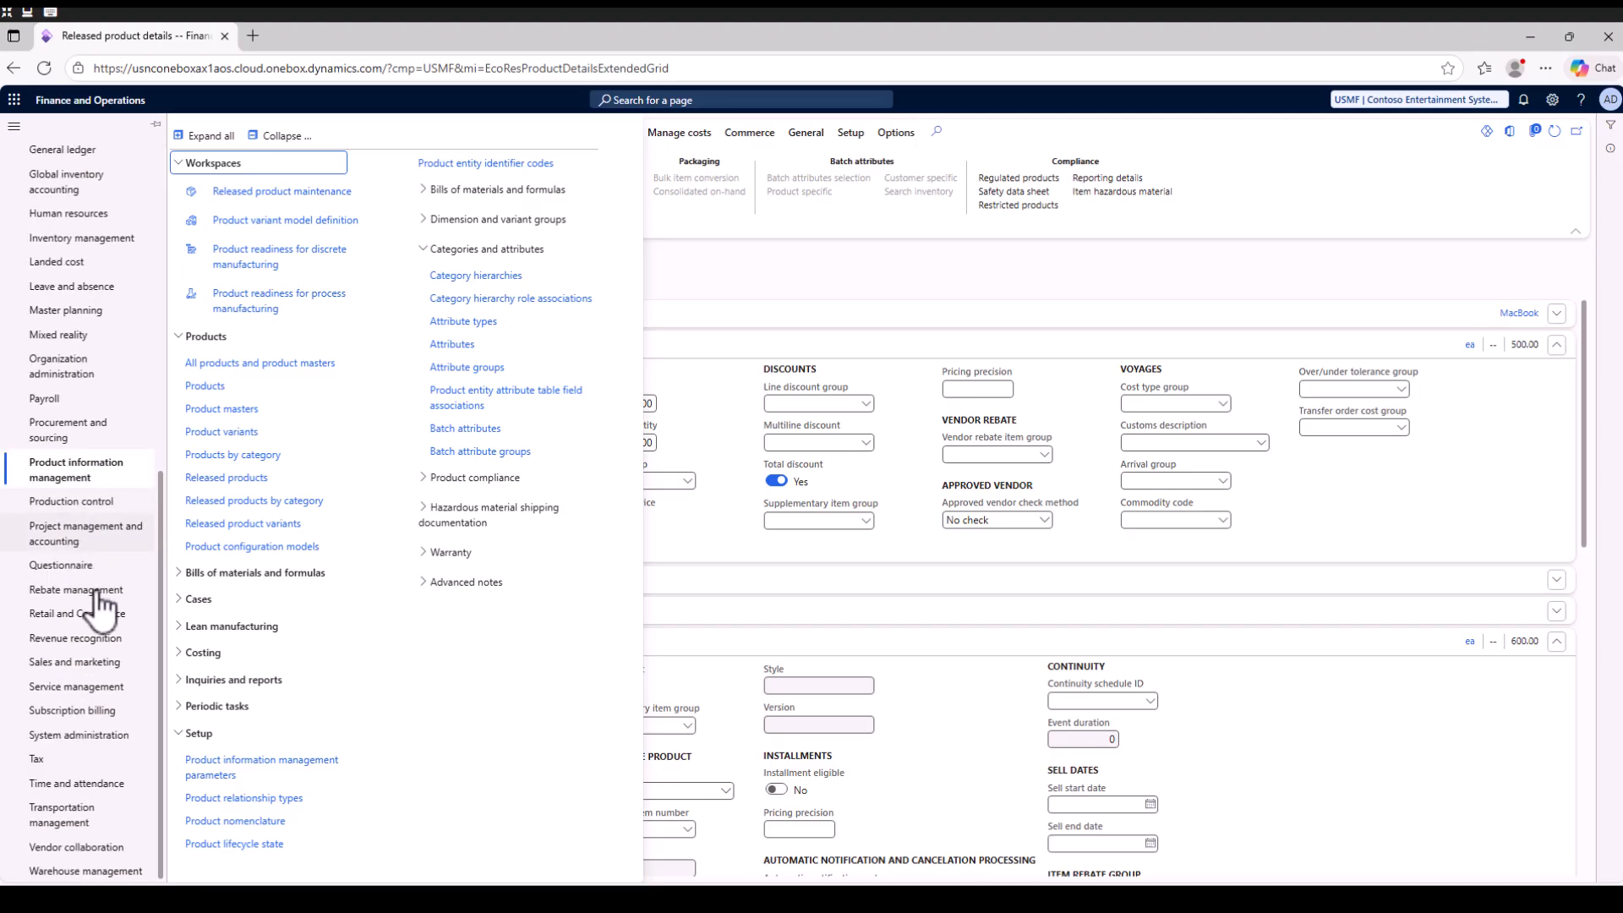
pyautogui.click(107, 666)
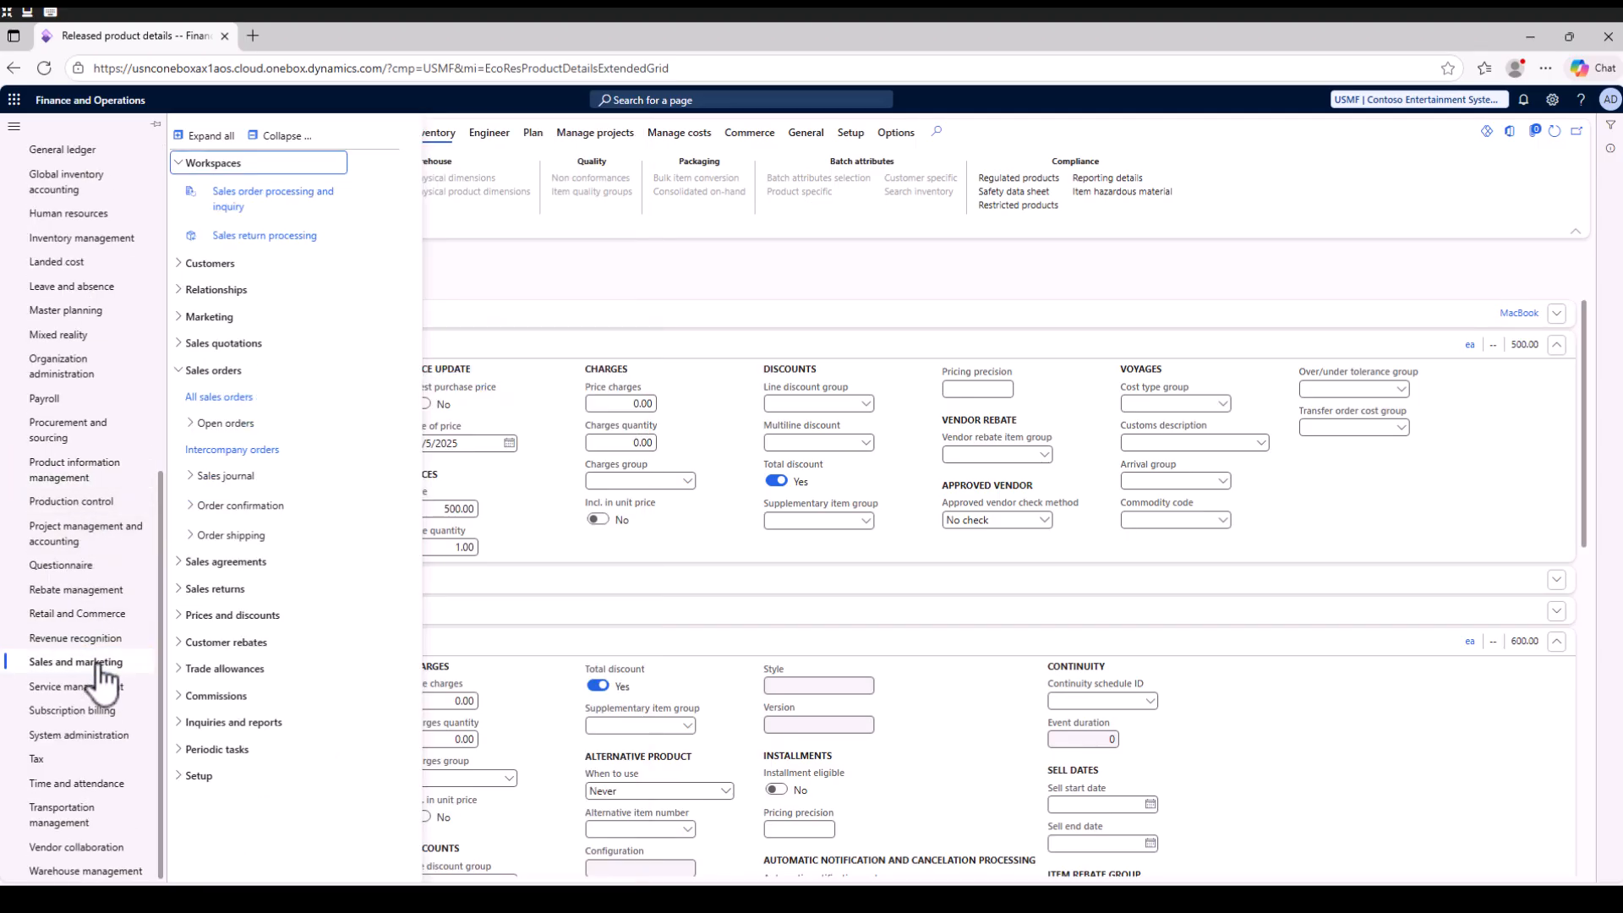
pyautogui.hotkey('alt', 'Tab')
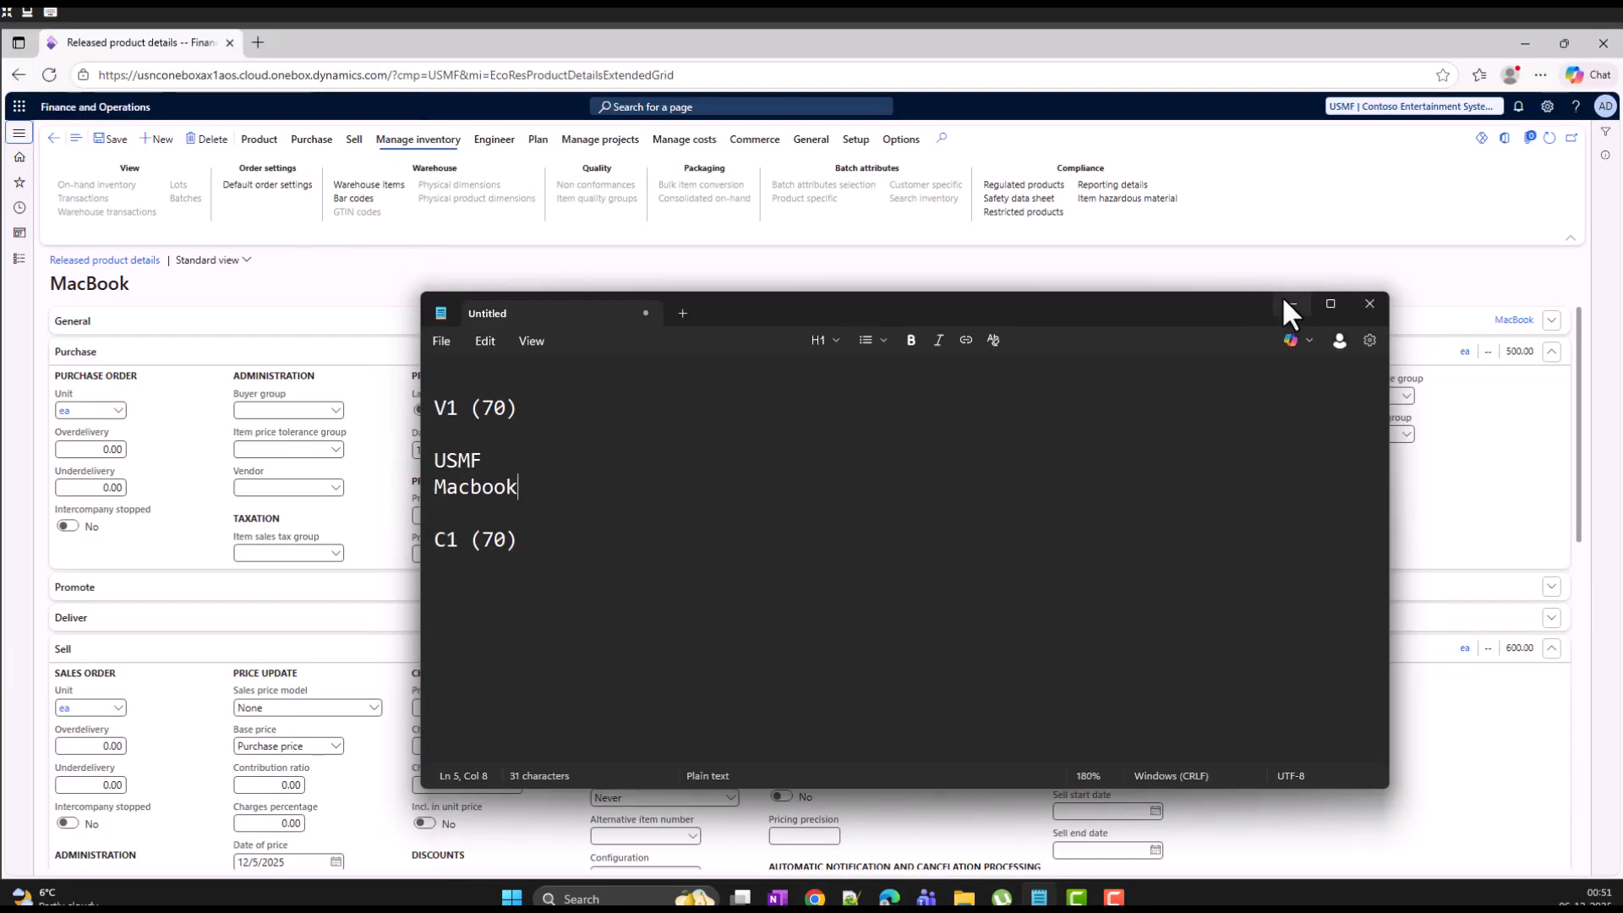
pyautogui.click(1286, 302)
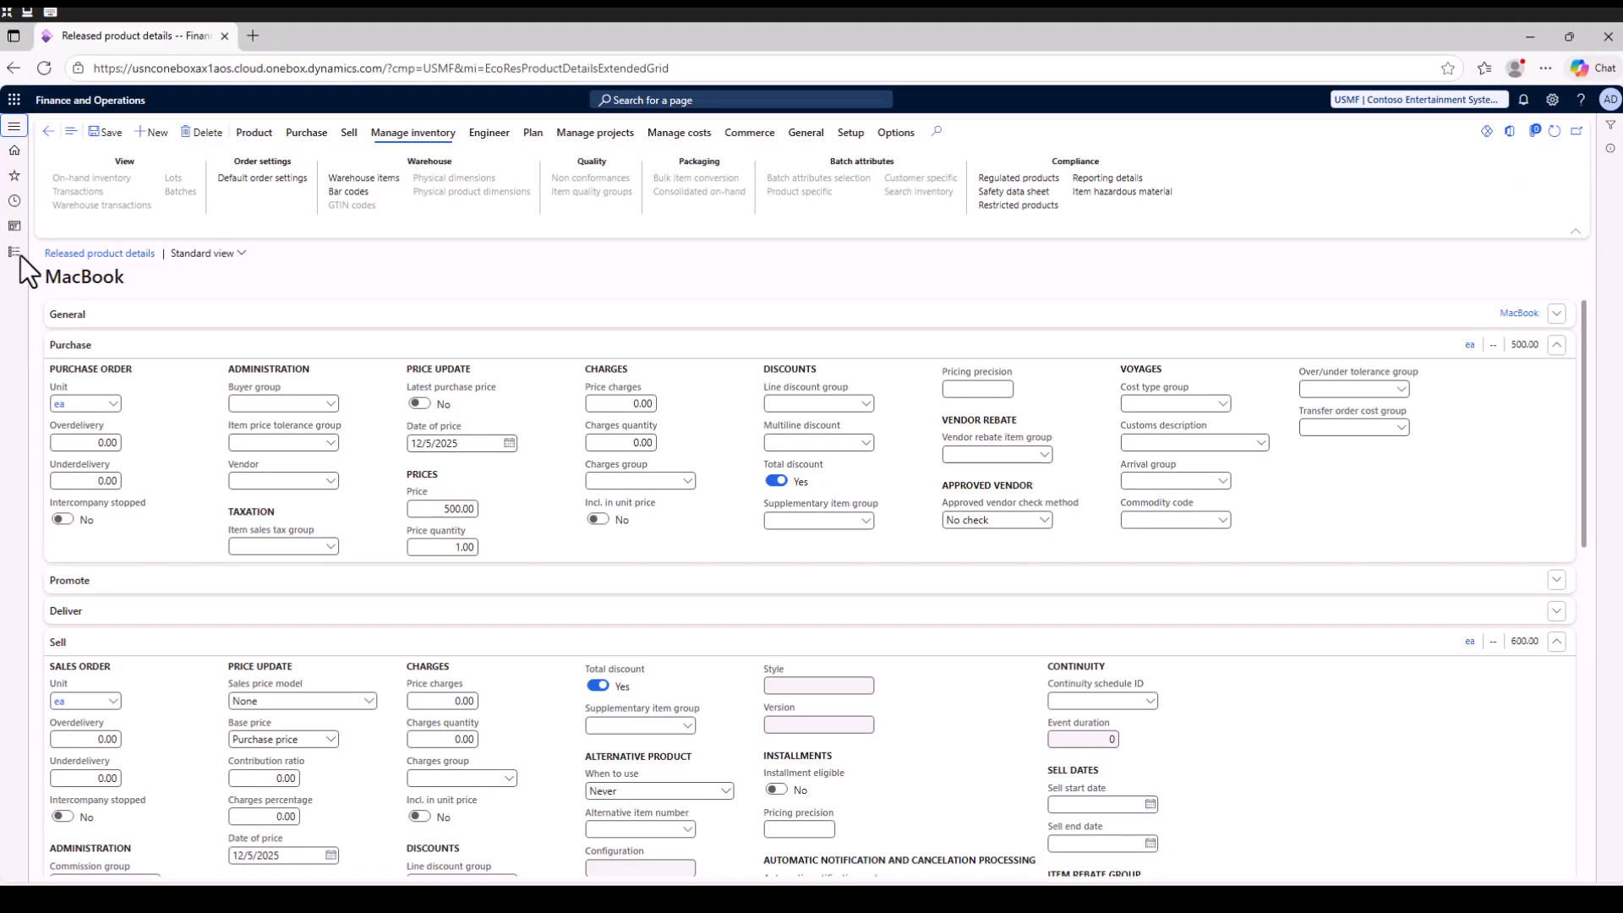
pyautogui.click(20, 255)
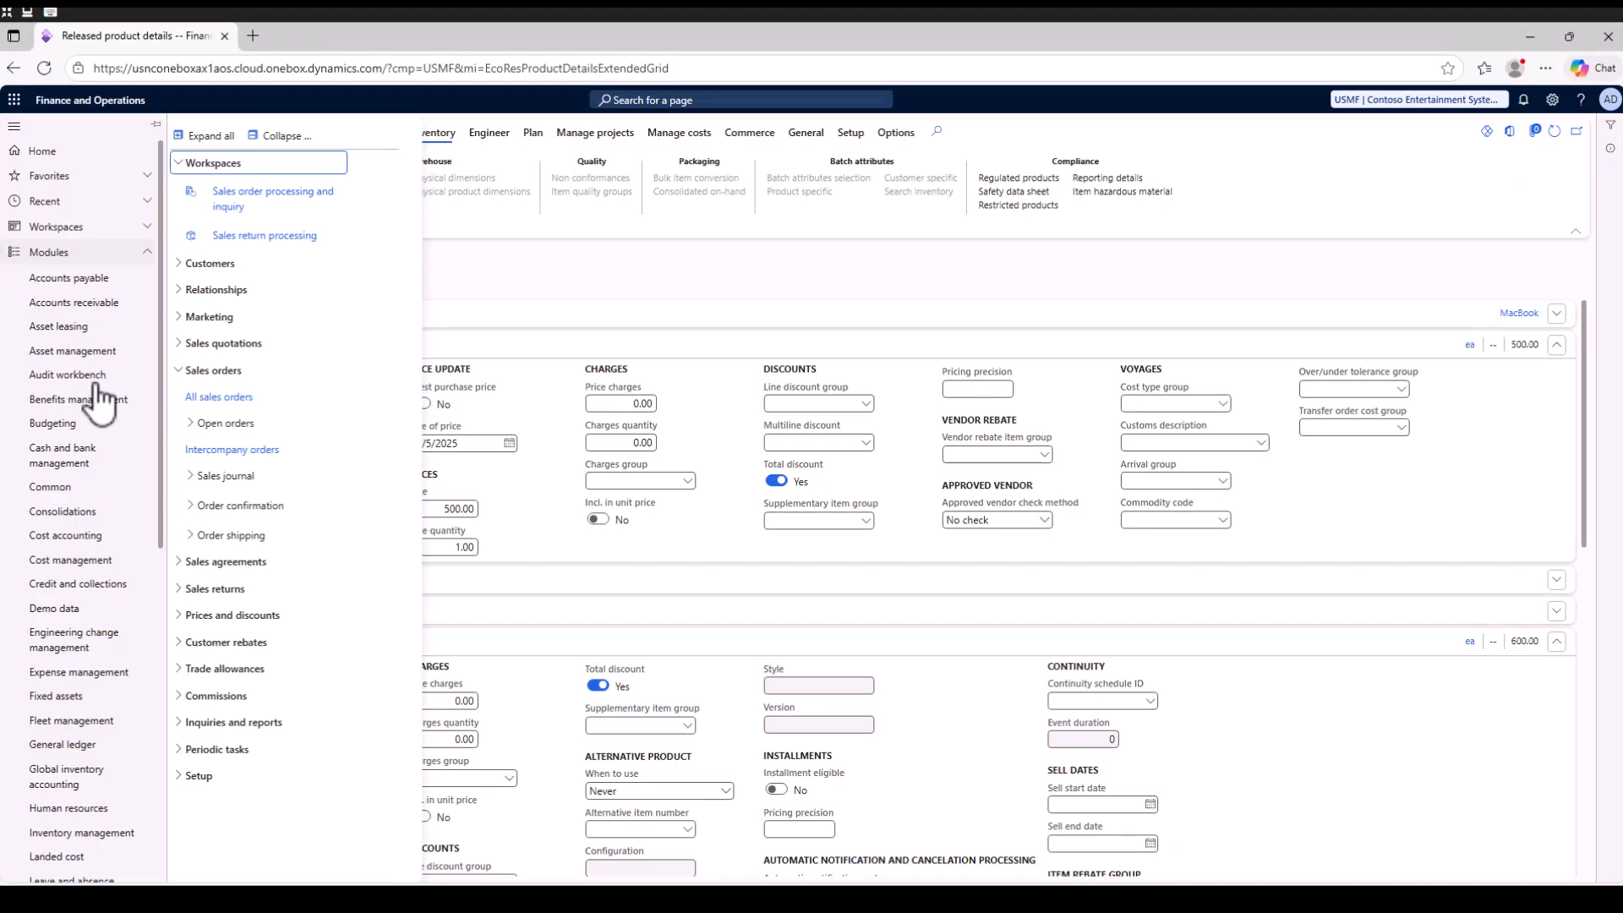
pyautogui.scroll(-7, 71, 583)
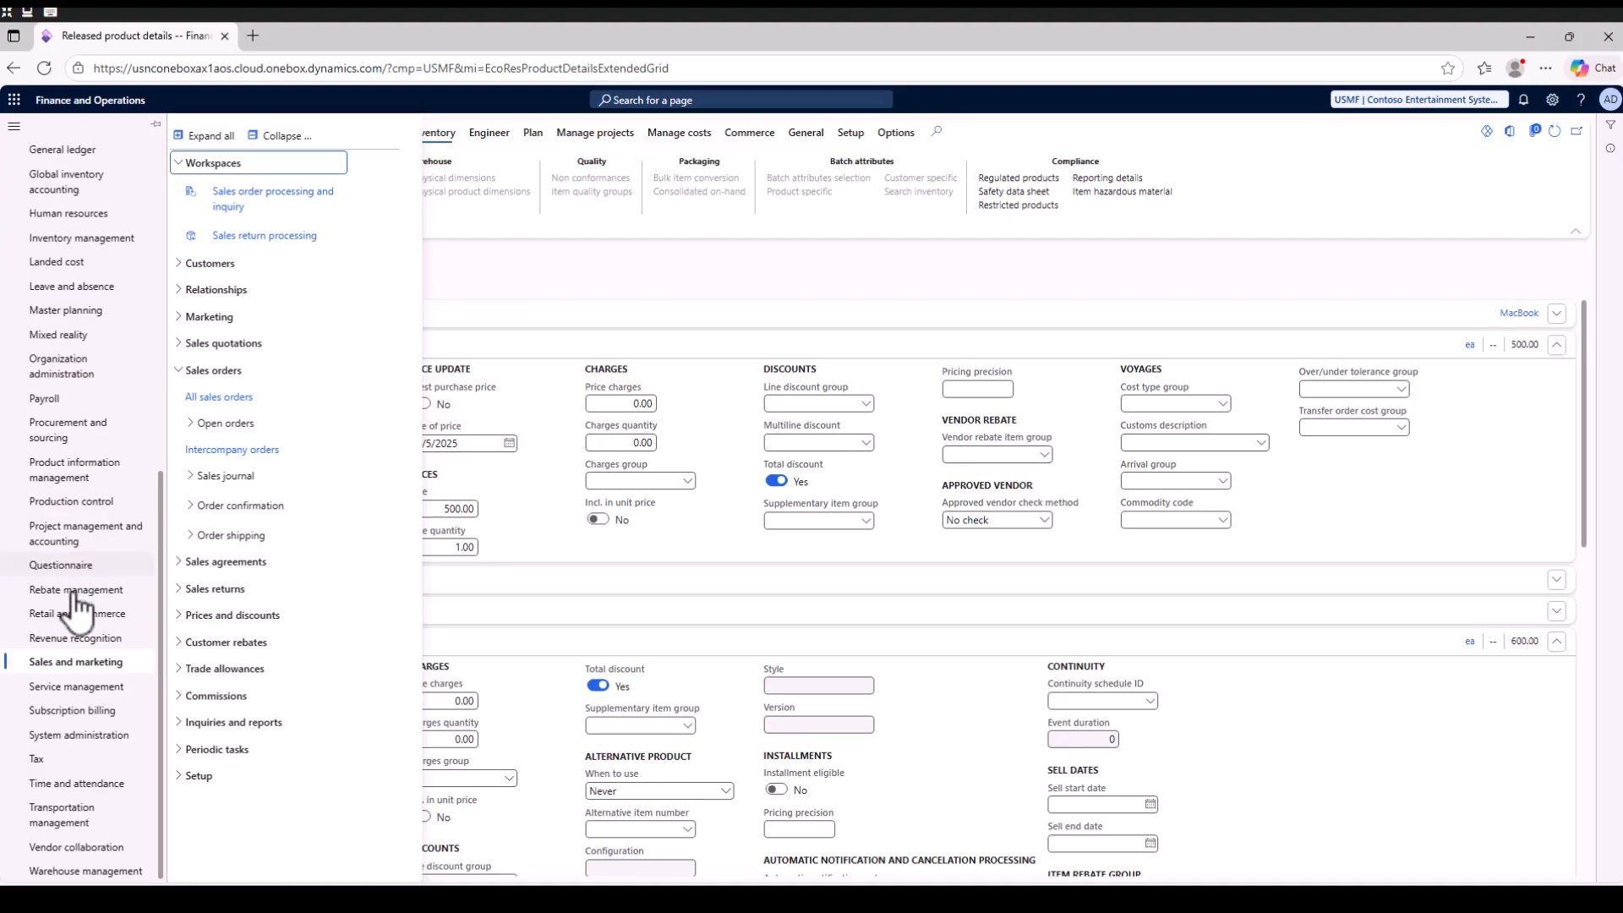
pyautogui.click(222, 398)
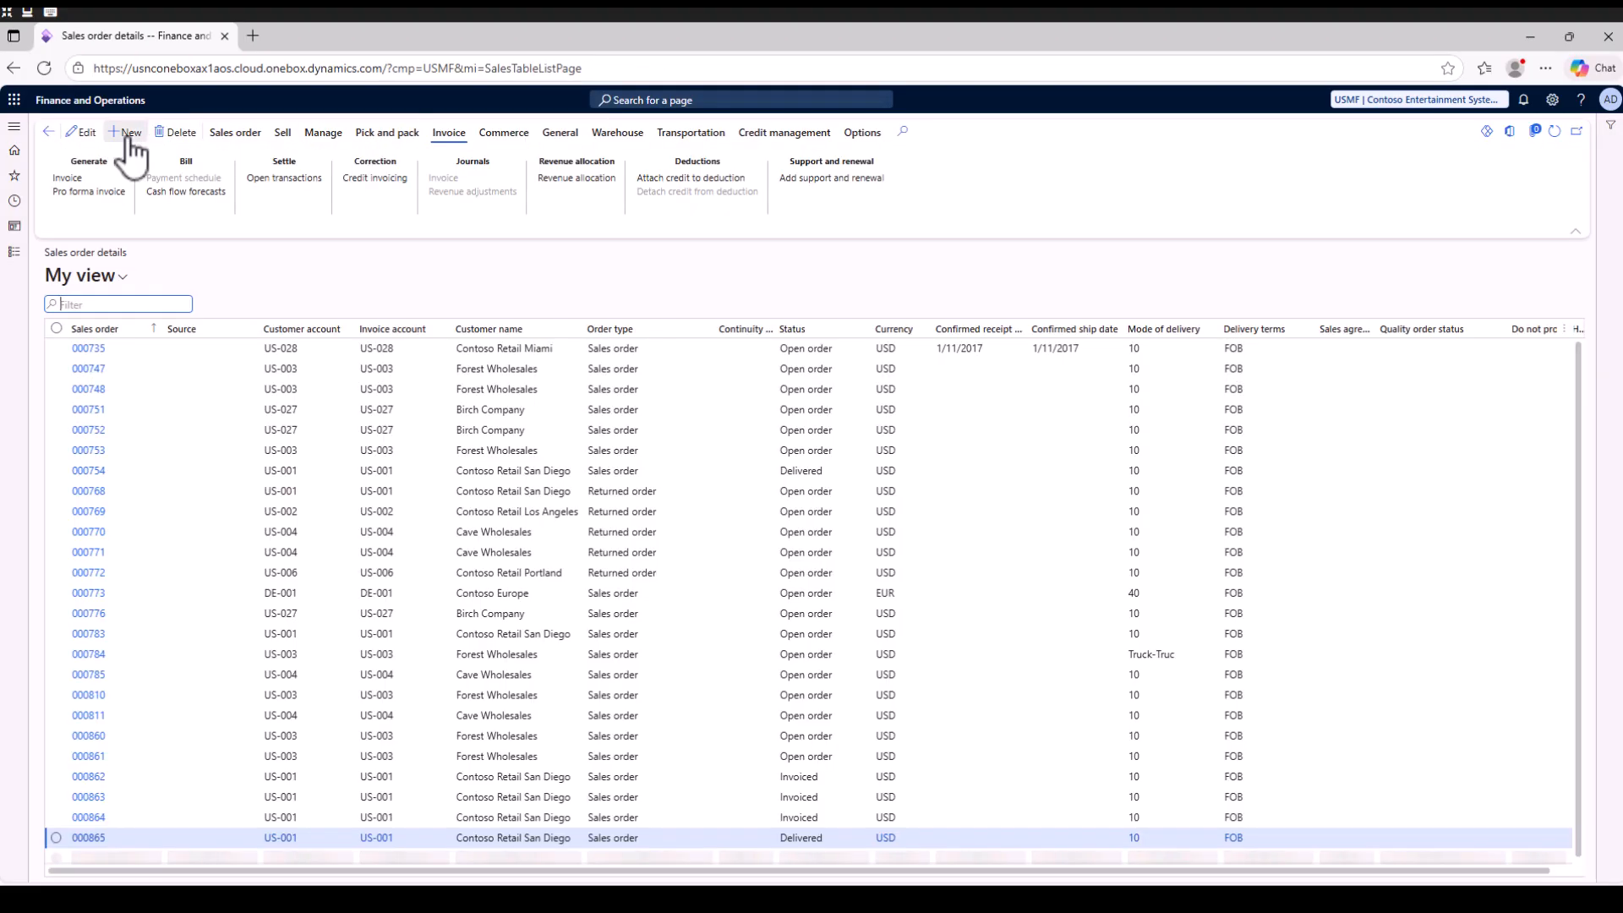
# Create a new sales order for customer Contoso Retail San Diego with its default delivery address.
pyautogui.click(130, 137)
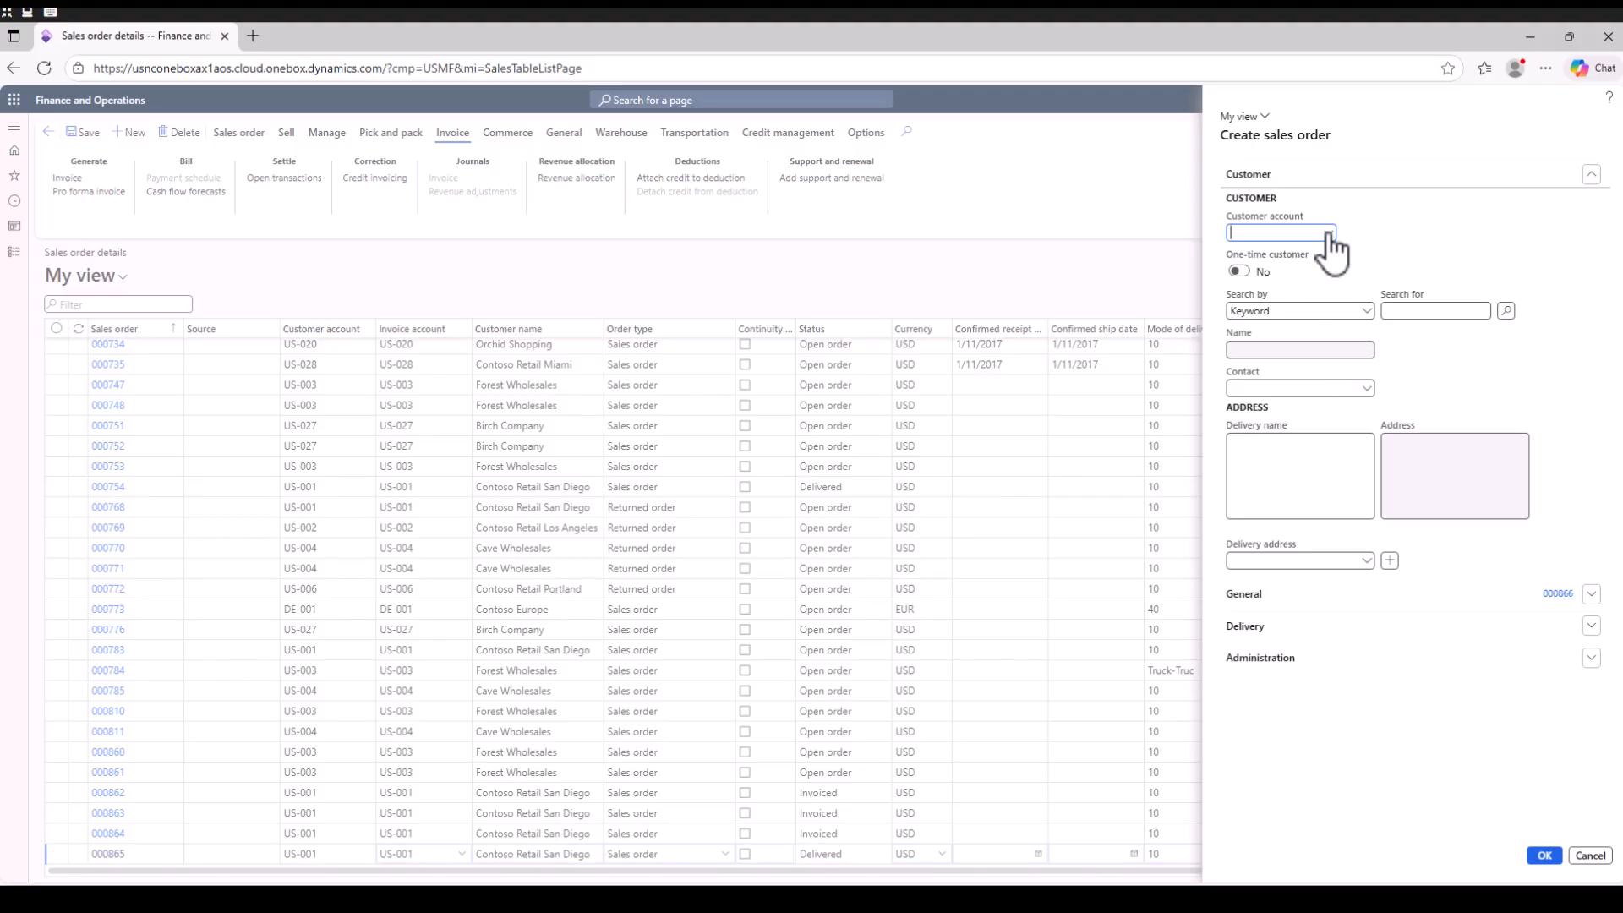
pyautogui.click(1327, 233)
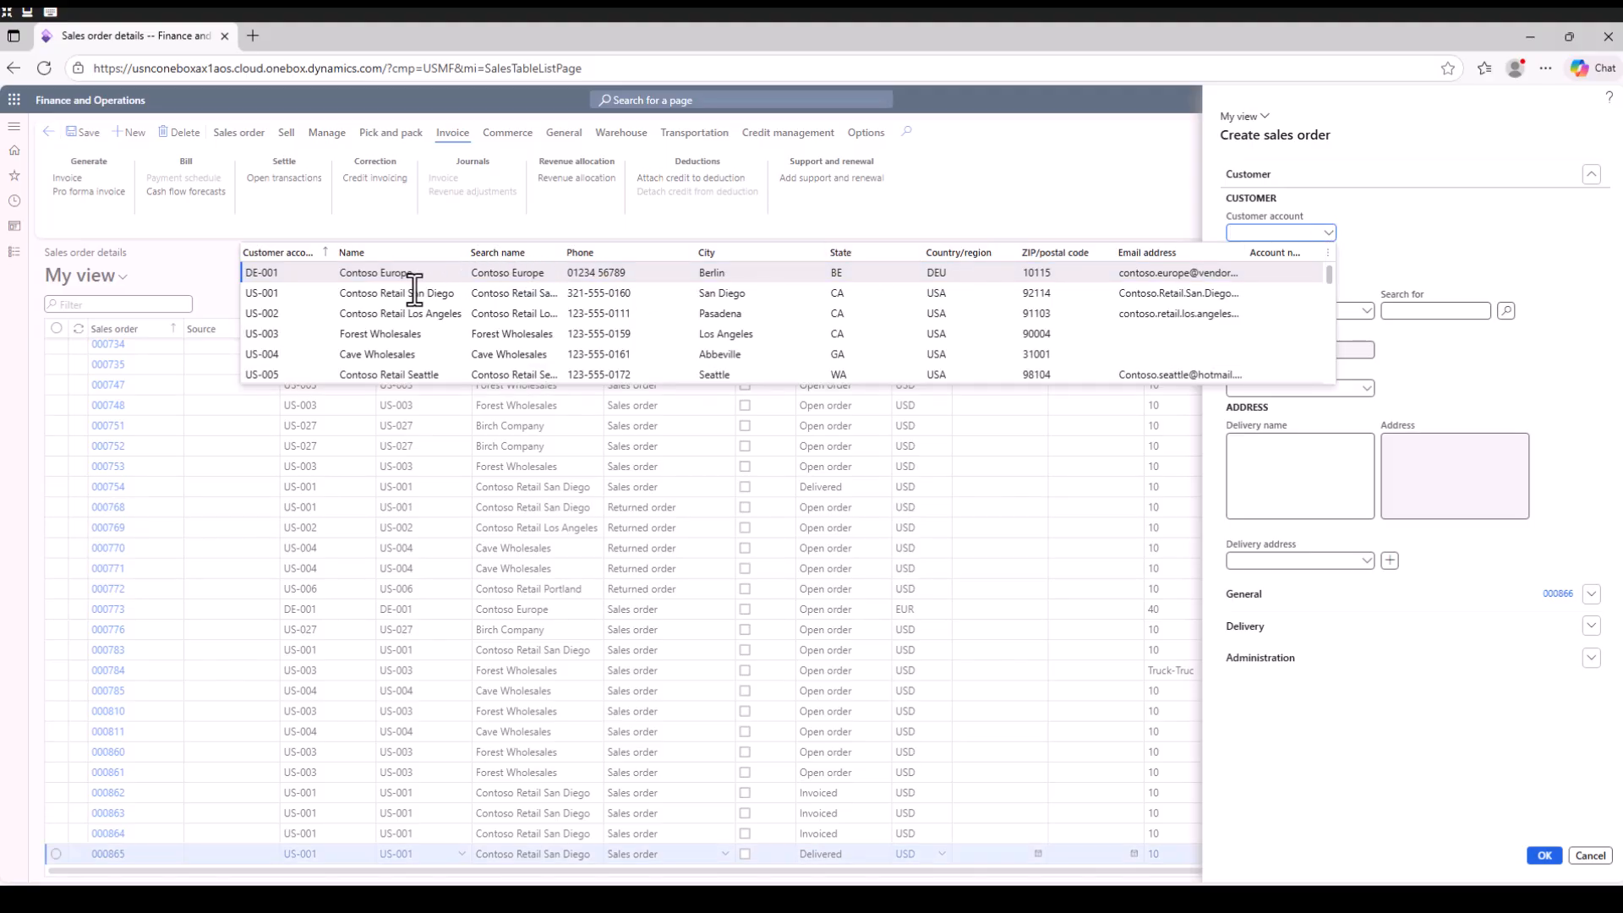
pyautogui.click(389, 294)
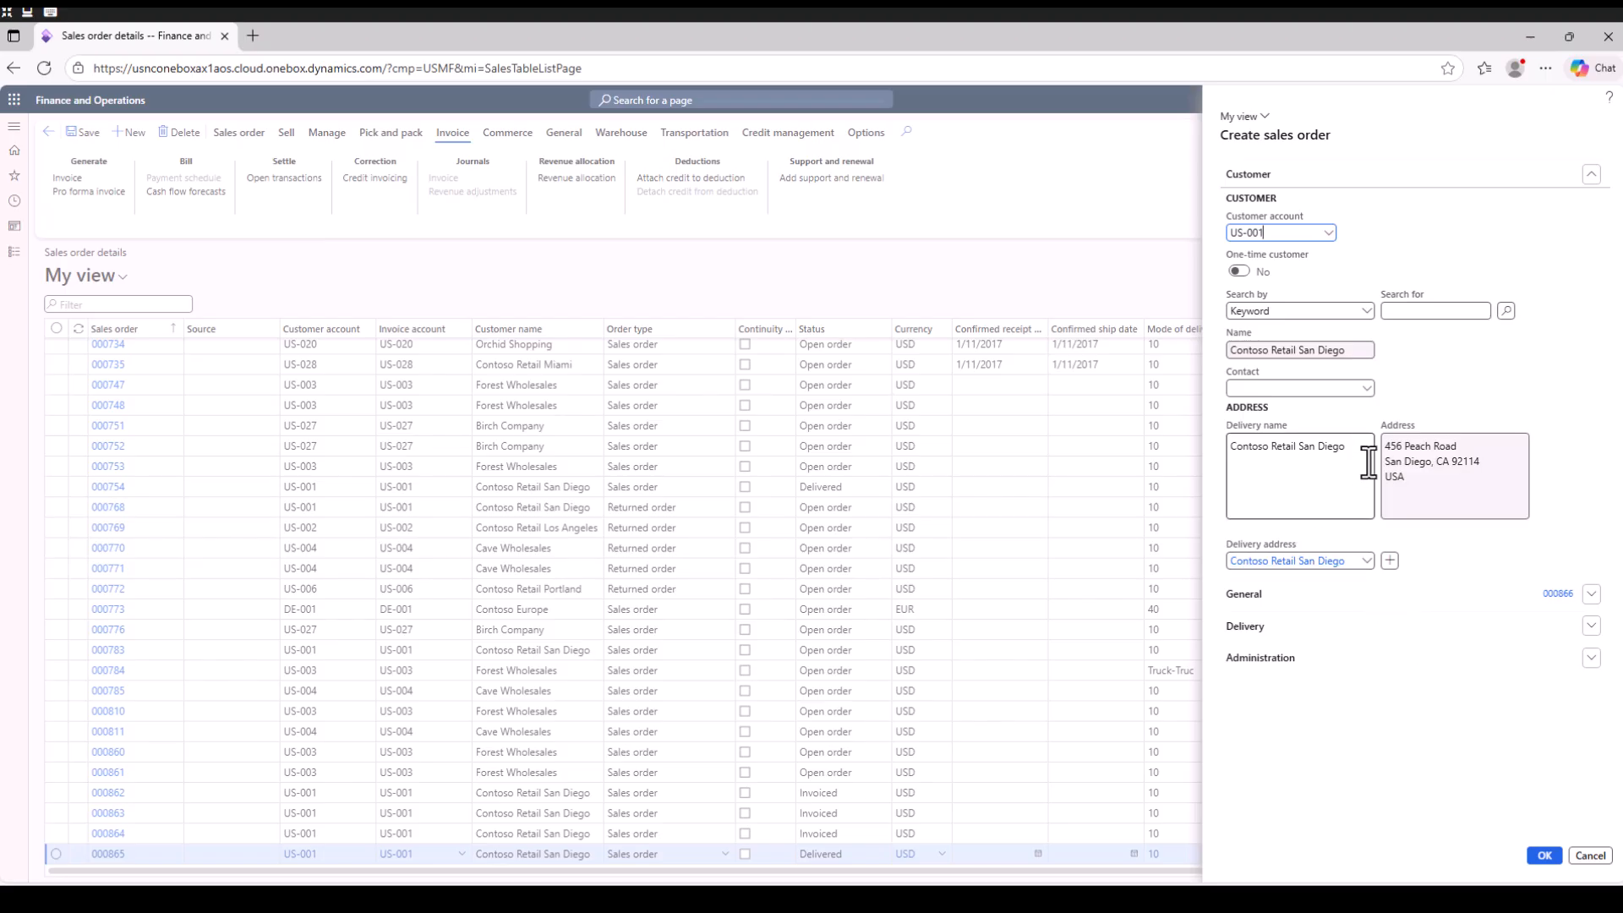
pyautogui.click(1290, 455)
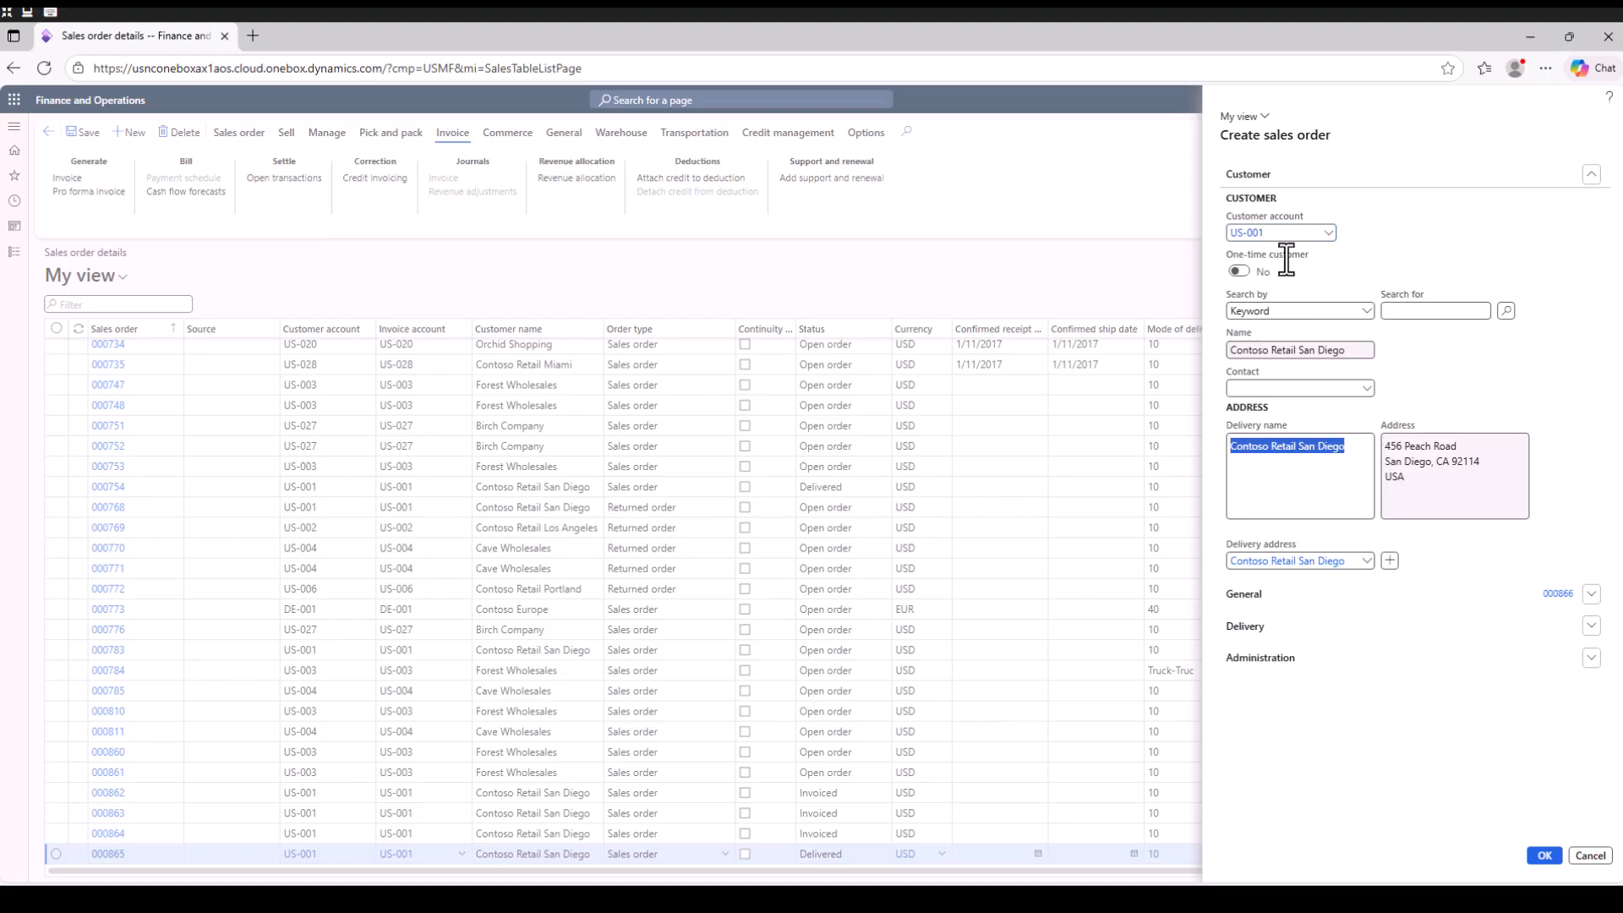
pyautogui.click(1386, 457)
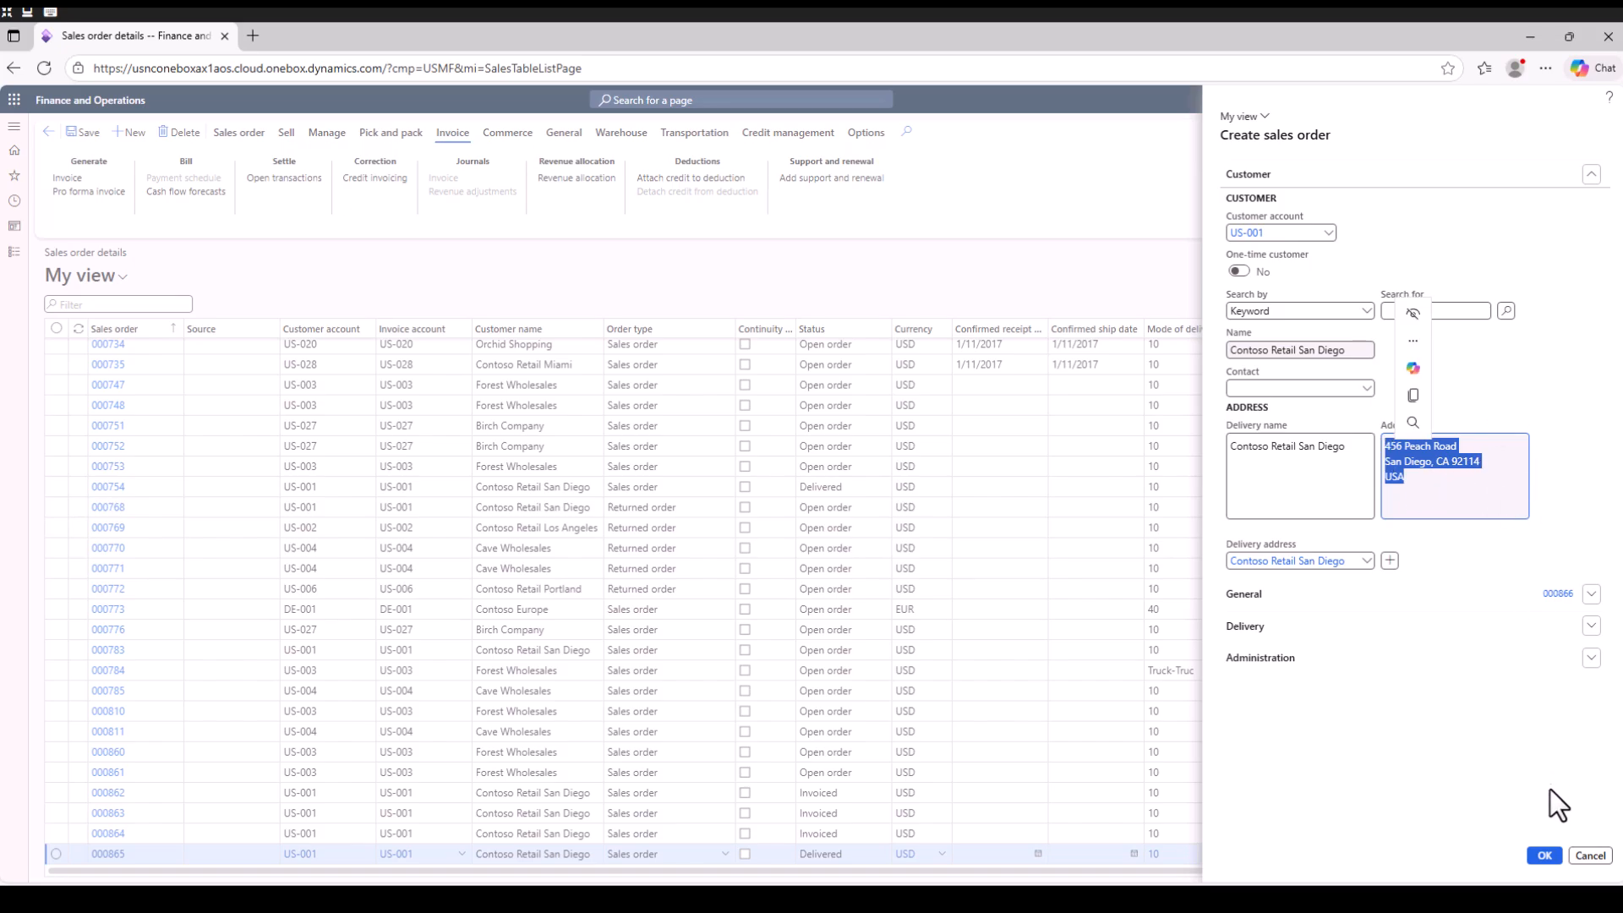
pyautogui.click(1544, 856)
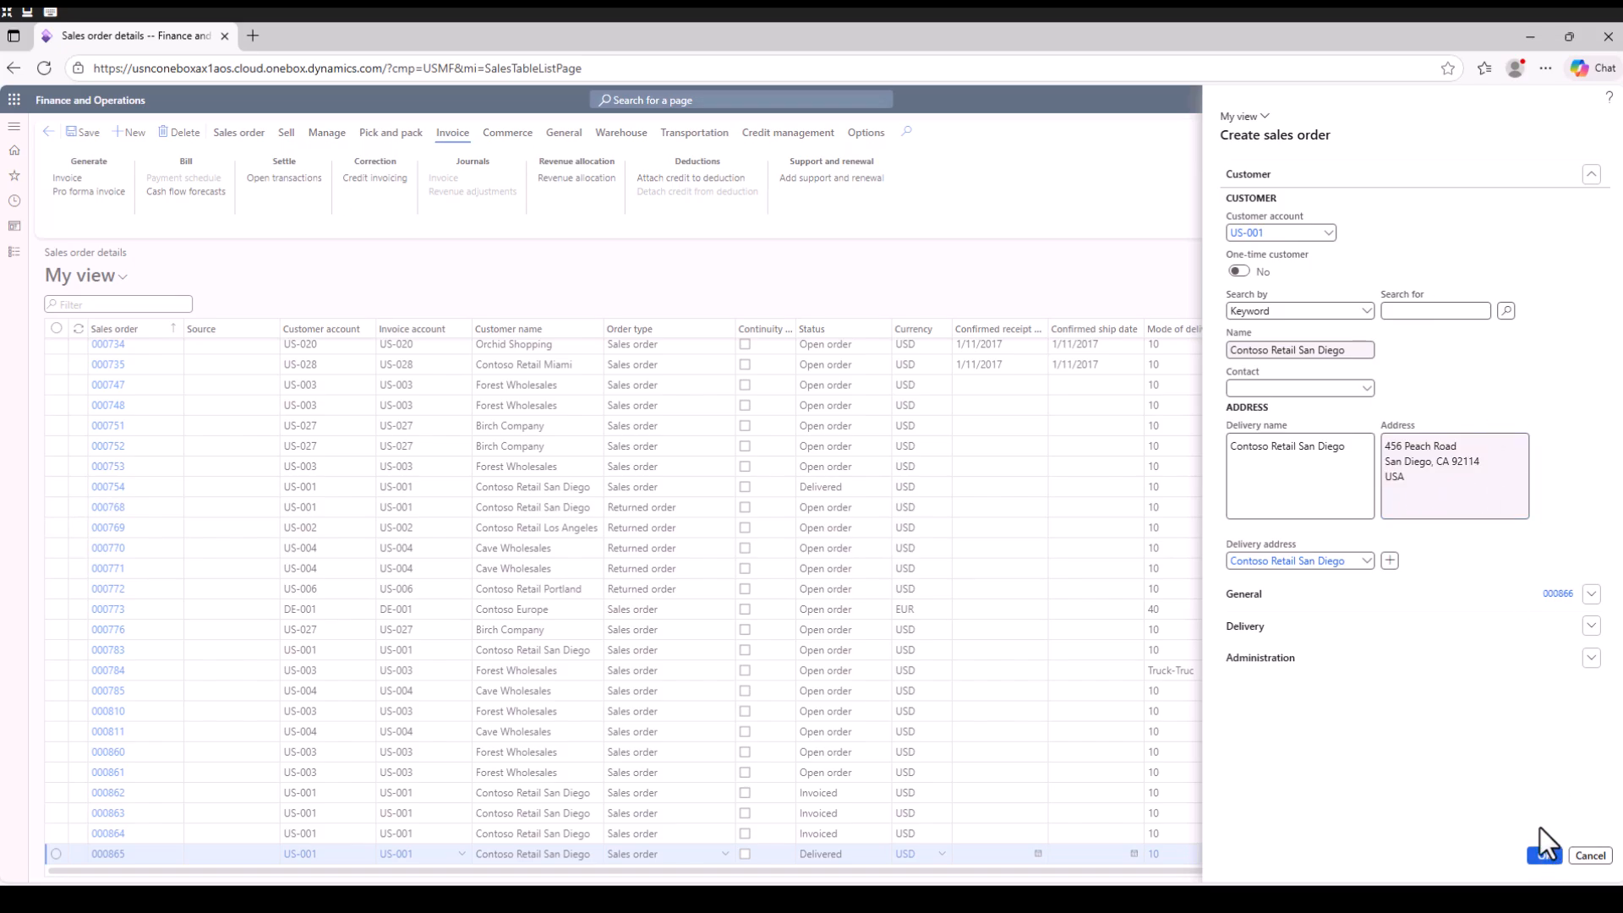
pyautogui.click(1544, 856)
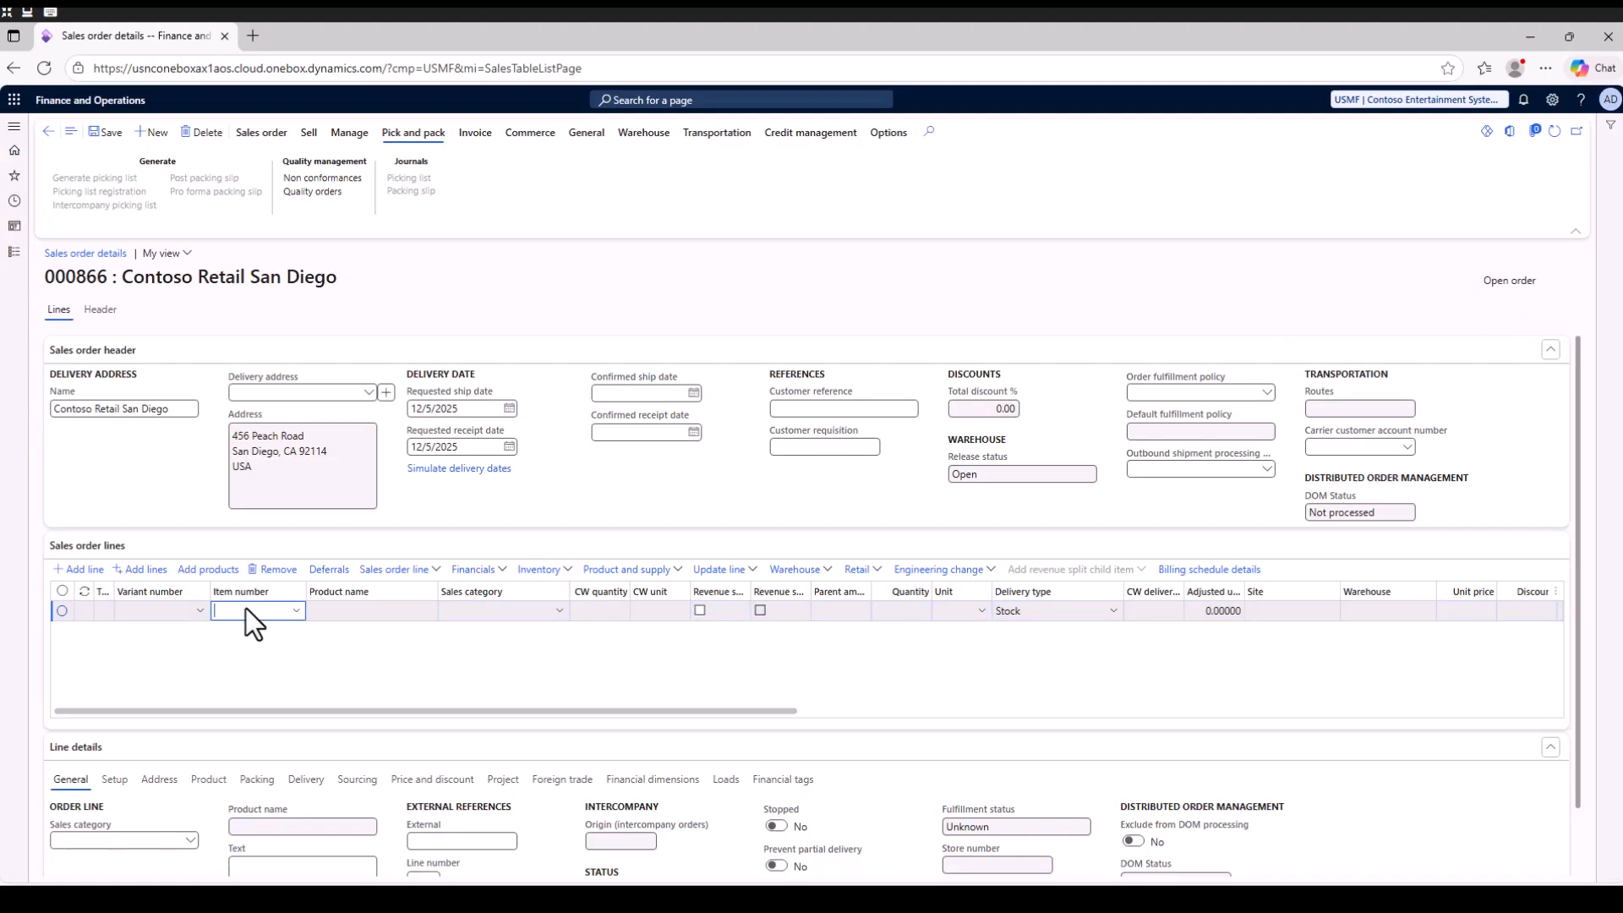
# Enter MacBook as the item on the first sales order line with a quantity of 70.
pyautogui.write('mad')
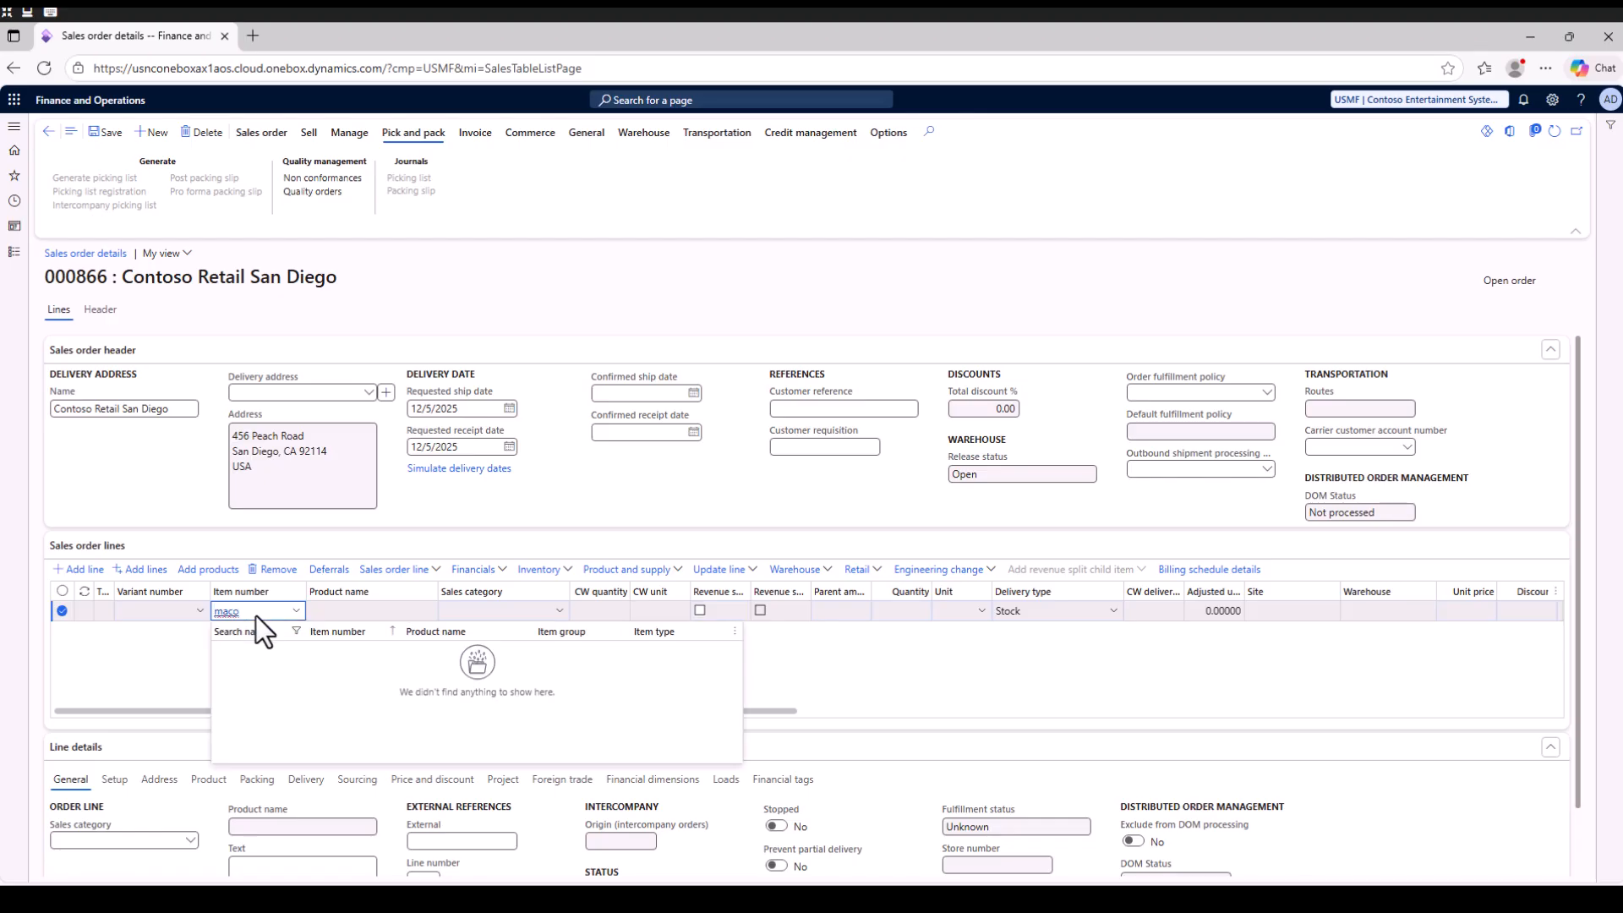
pyautogui.write('b')
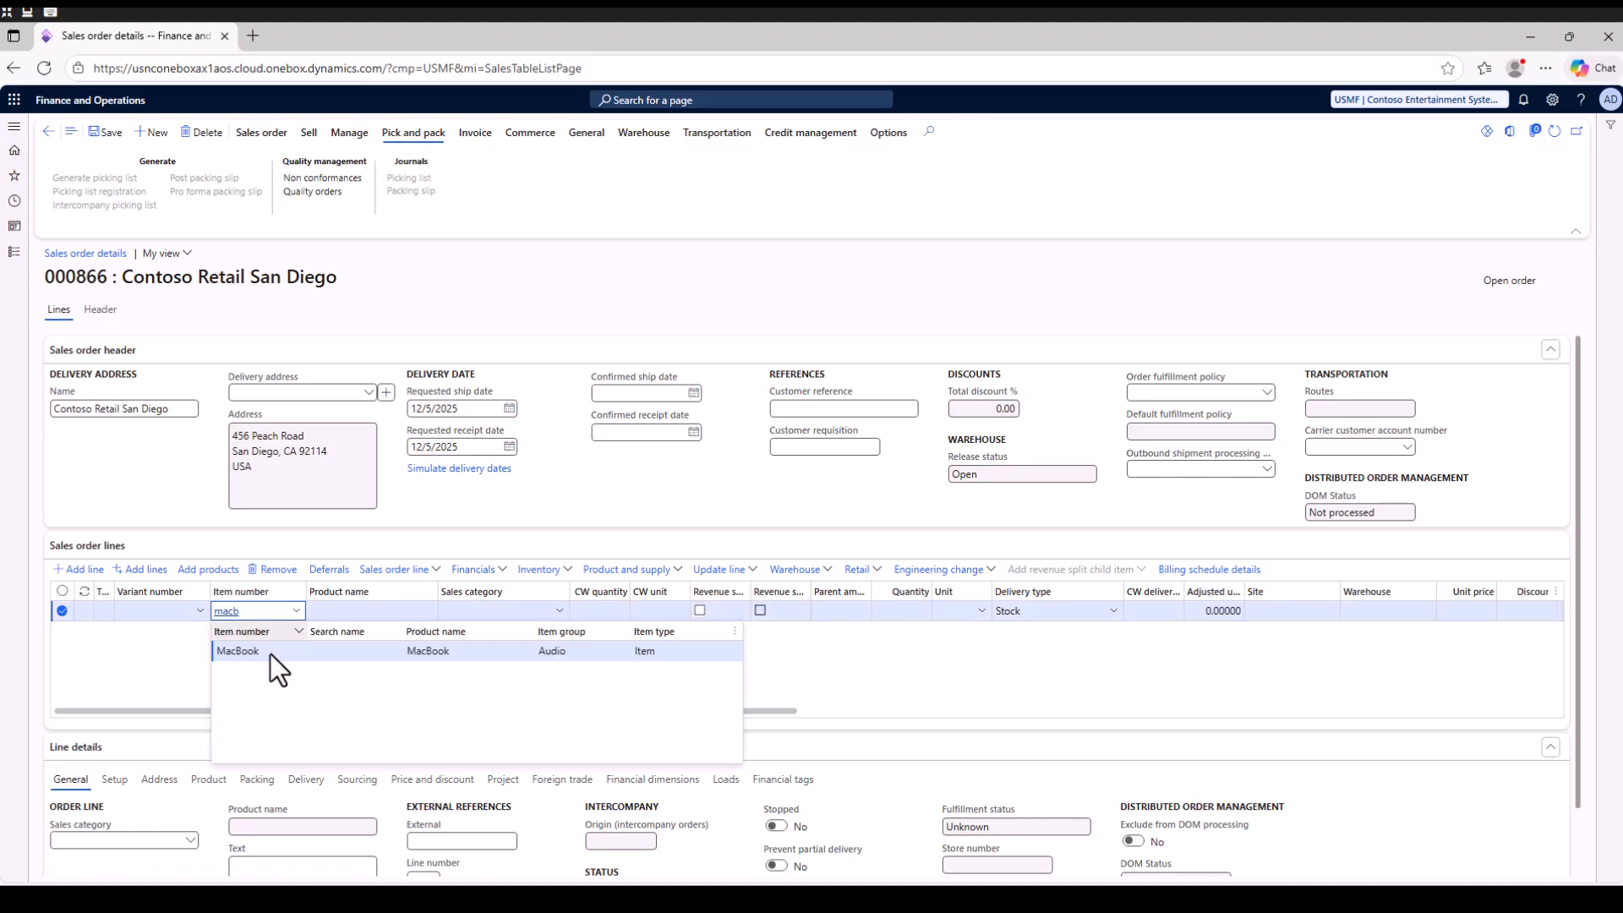
pyautogui.click(273, 651)
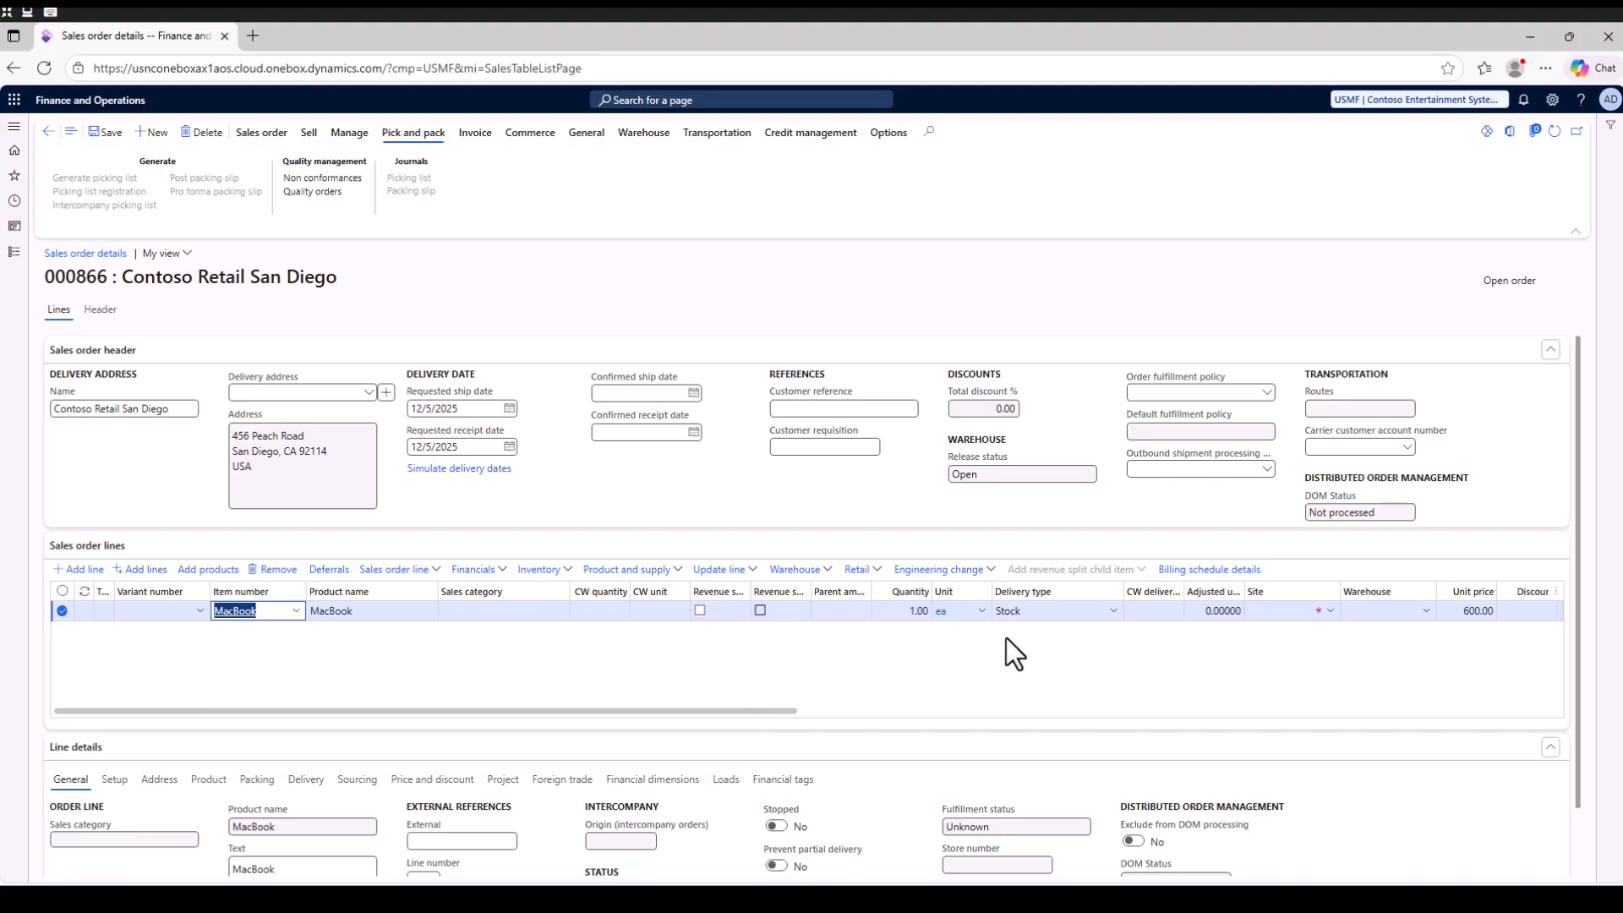
pyautogui.click(921, 612)
pyautogui.write('70')
# Set the MacBook line's site to 1 and warehouse to 101, and save the sales order.
pyautogui.click(1281, 610)
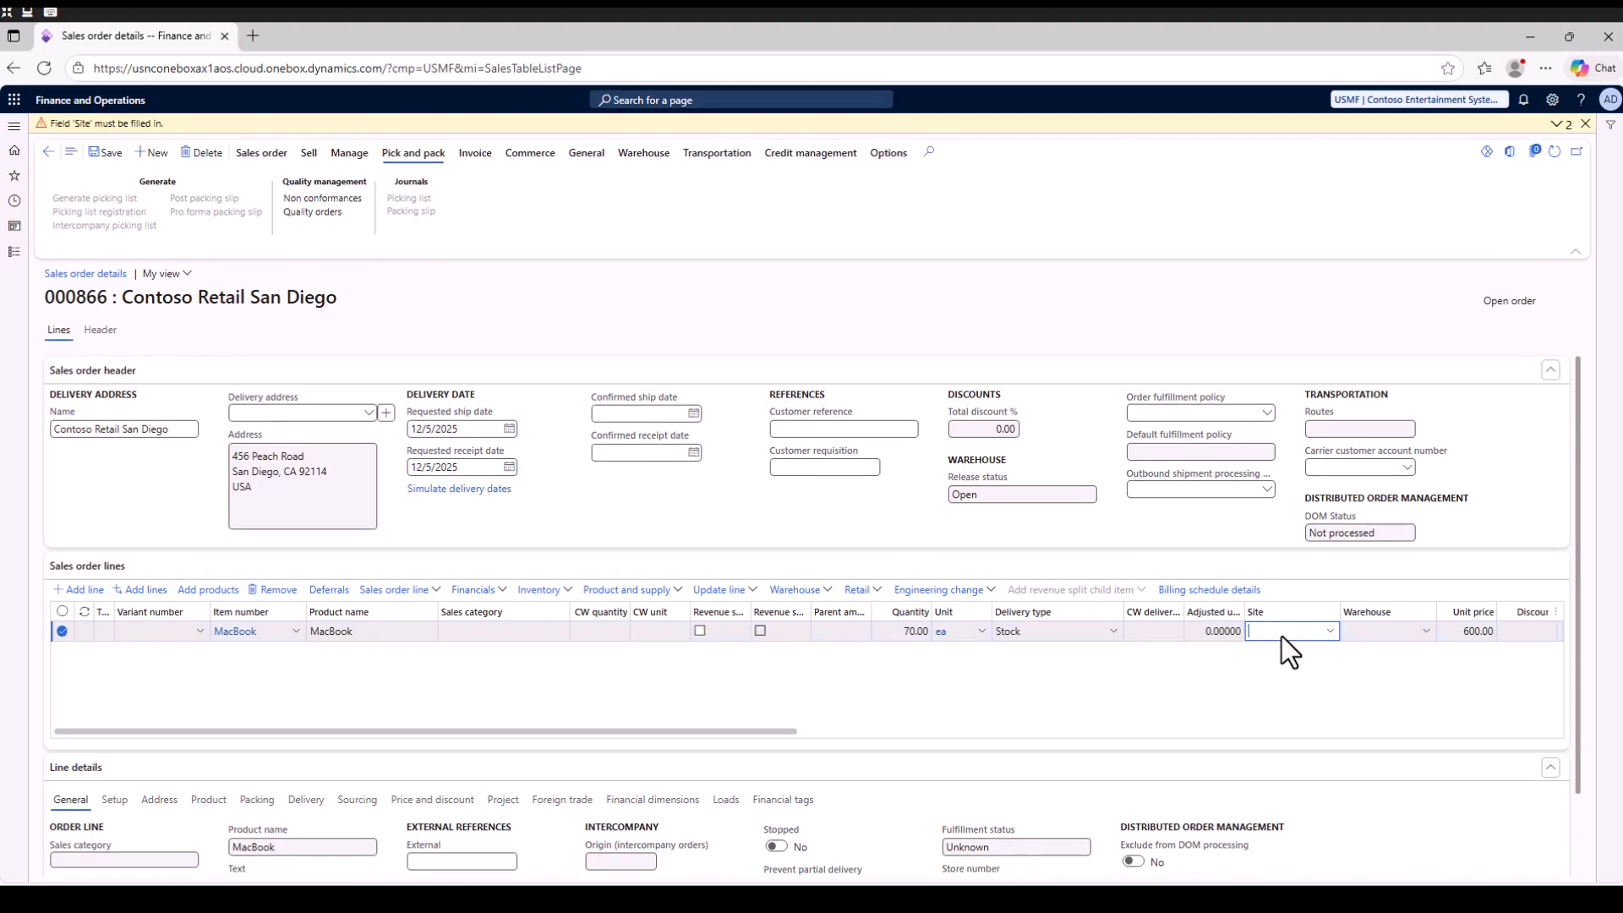
pyautogui.write('1')
pyautogui.click(1389, 632)
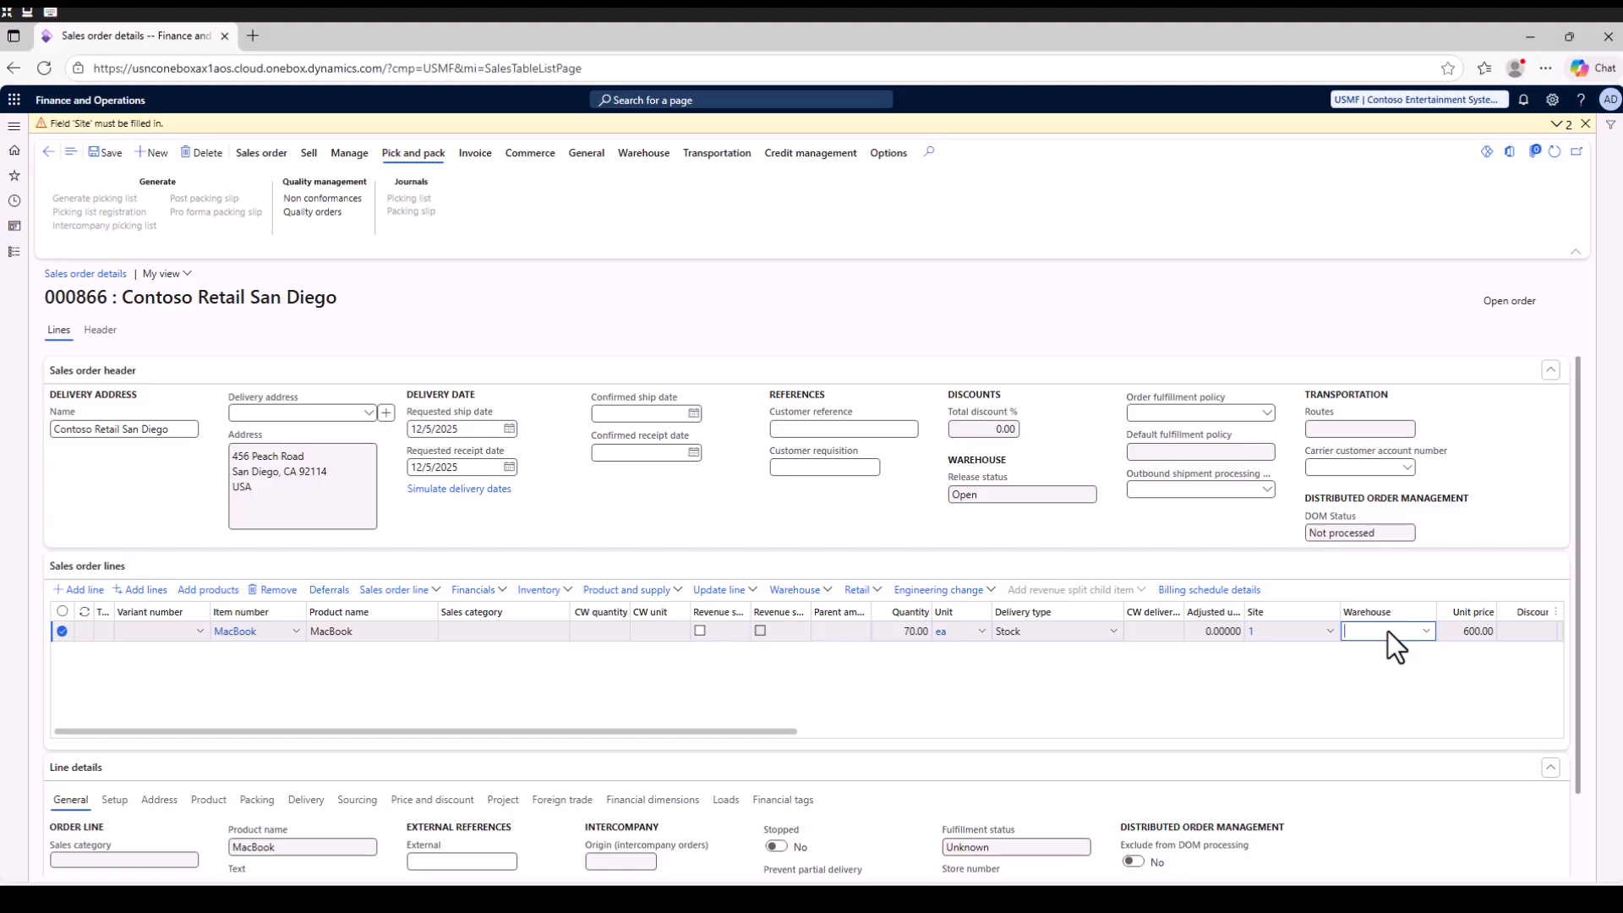
pyautogui.write('1')
pyautogui.click(1587, 124)
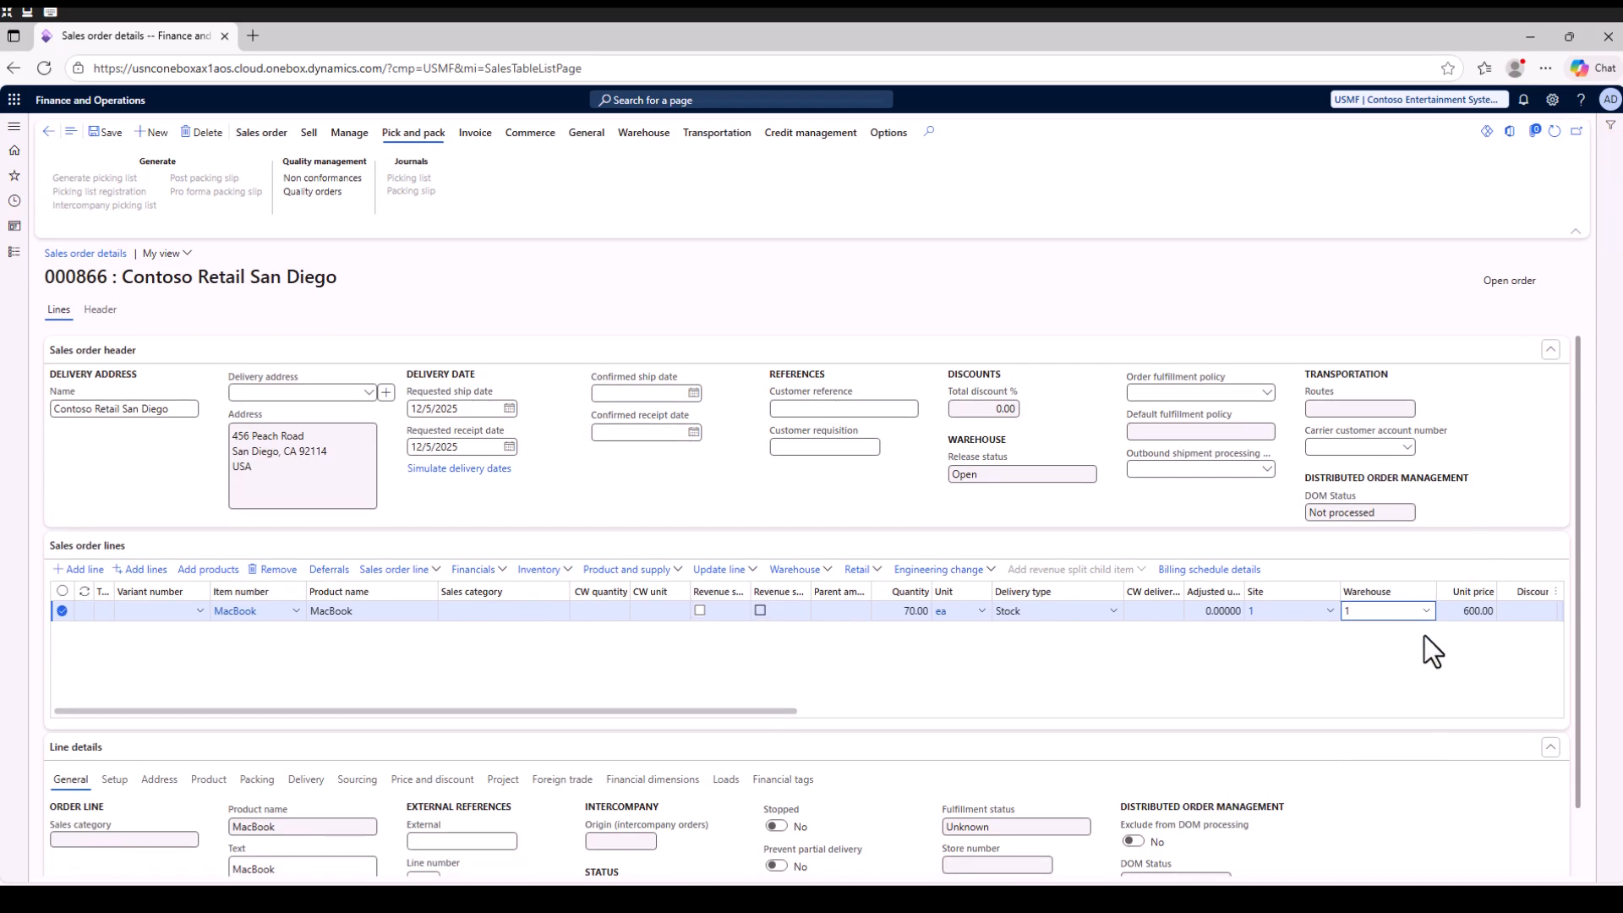
pyautogui.click(1429, 612)
pyautogui.click(1327, 674)
pyautogui.click(102, 134)
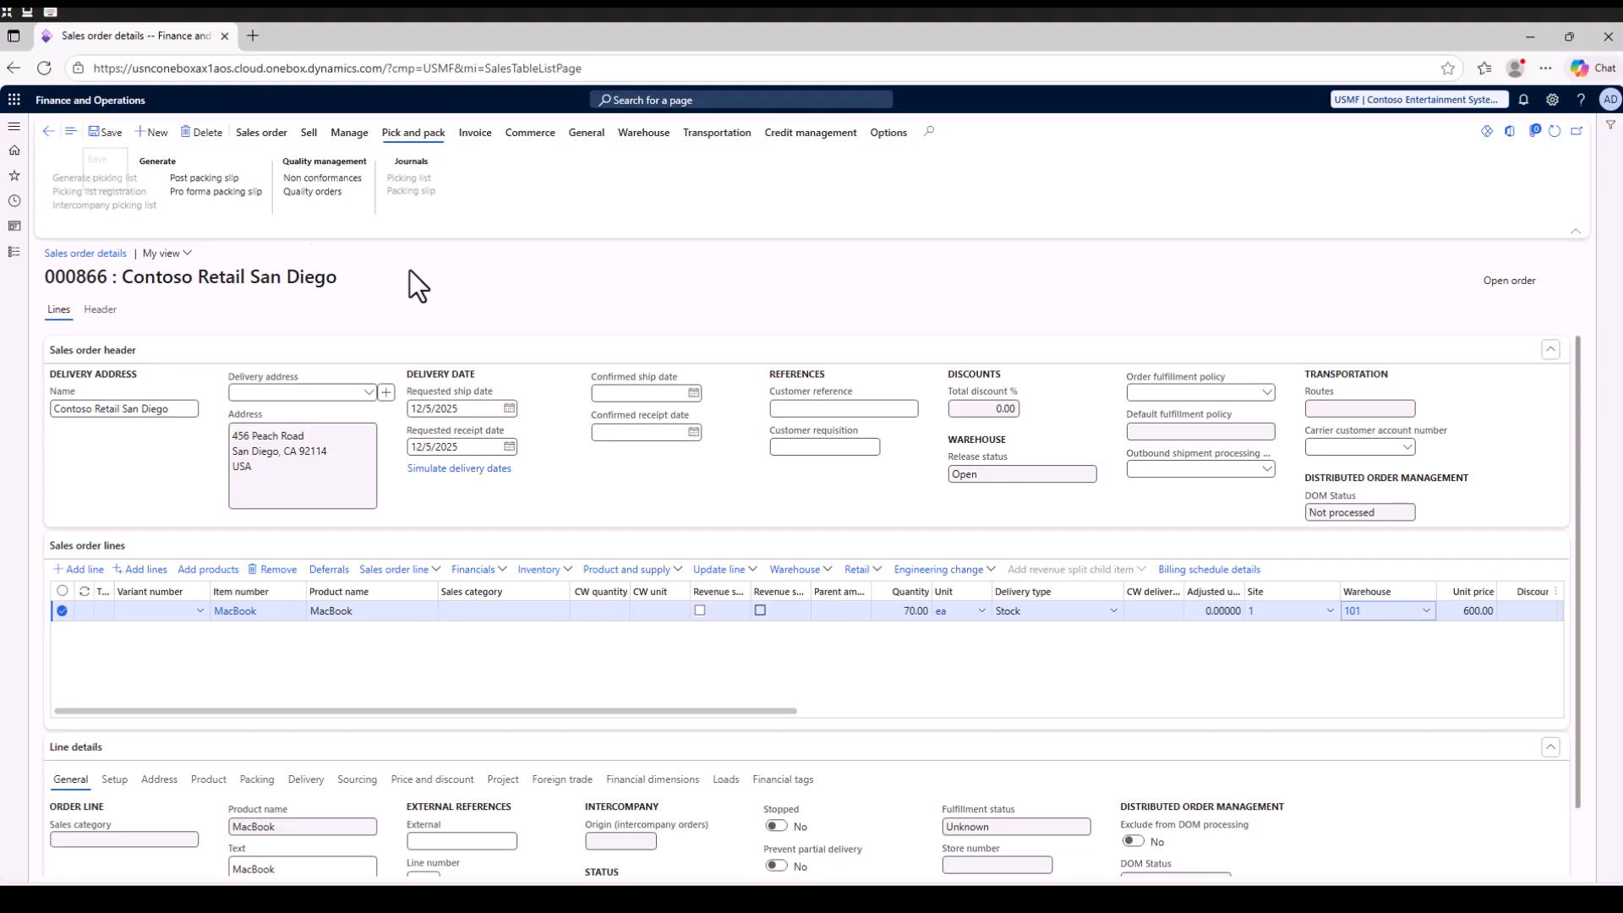
pyautogui.moveTo(707, 714); pyautogui.dragTo(364, 678)
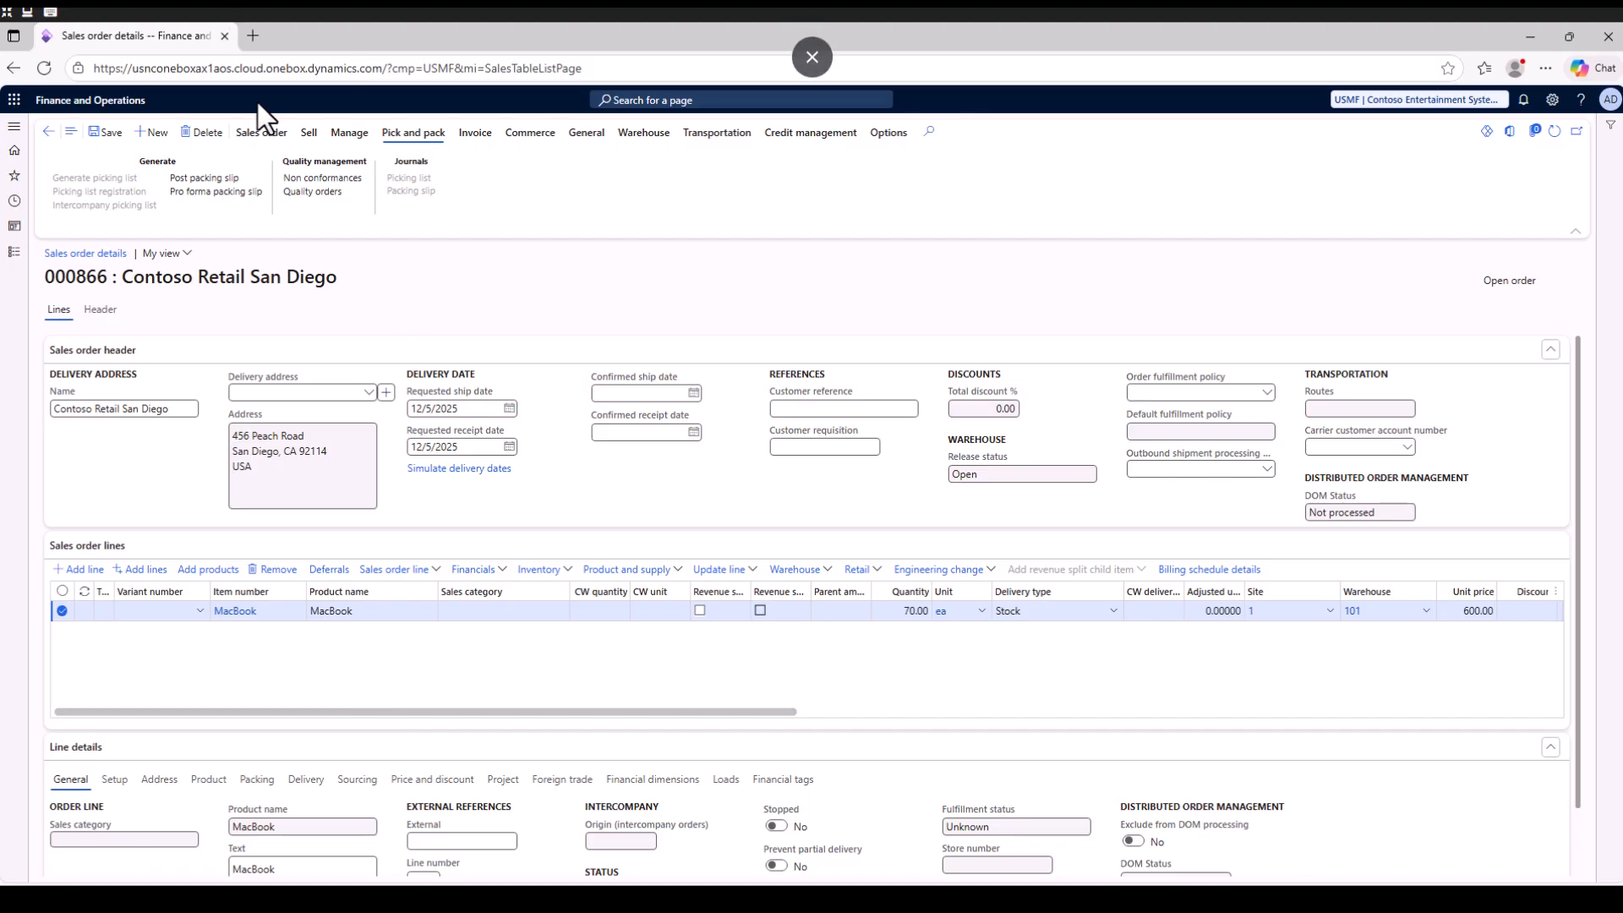
# Start a direct delivery from the sales order and include the MacBook line in it.
pyautogui.click(272, 138)
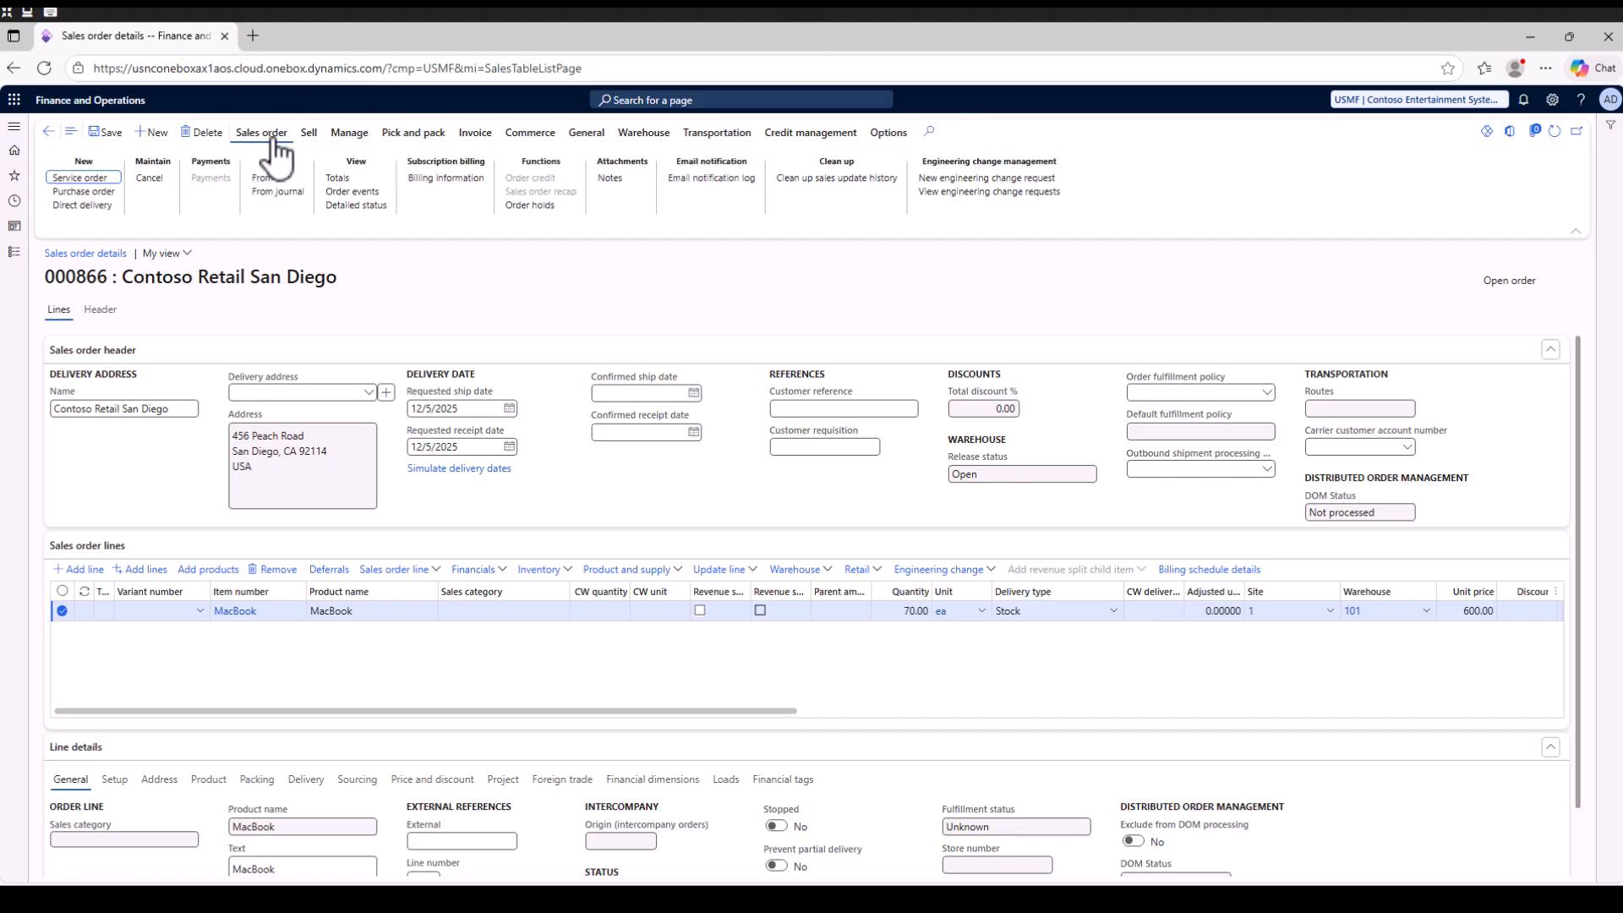
pyautogui.click(95, 208)
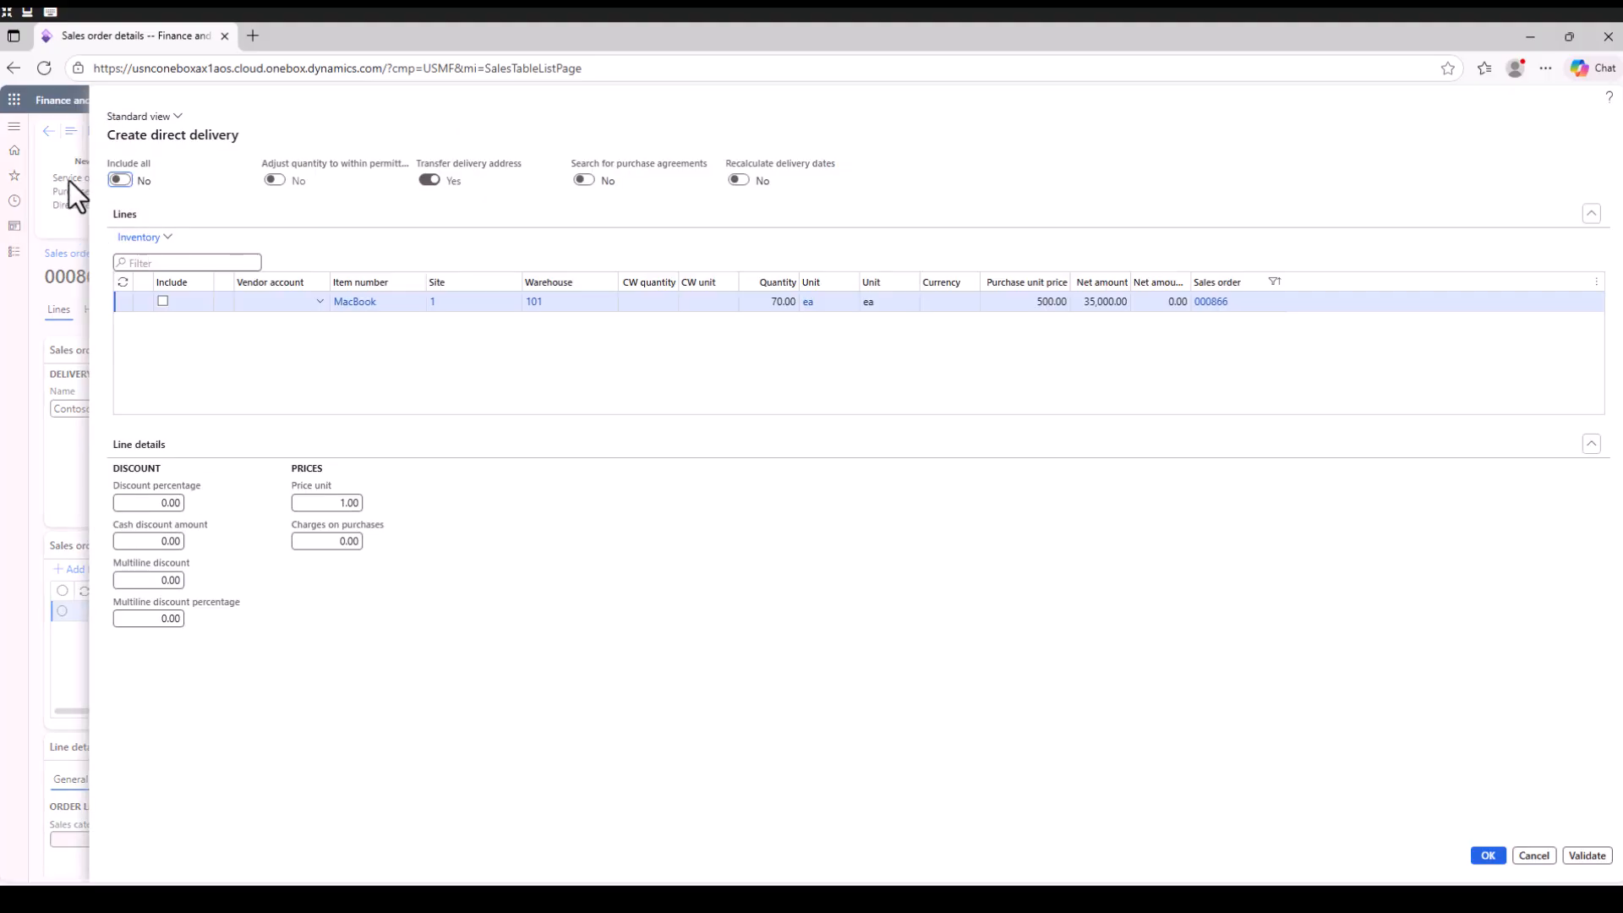
pyautogui.click(163, 303)
# Assign vendor City Power & Light to the MacBook line and create the direct delivery.
pyautogui.click(312, 301)
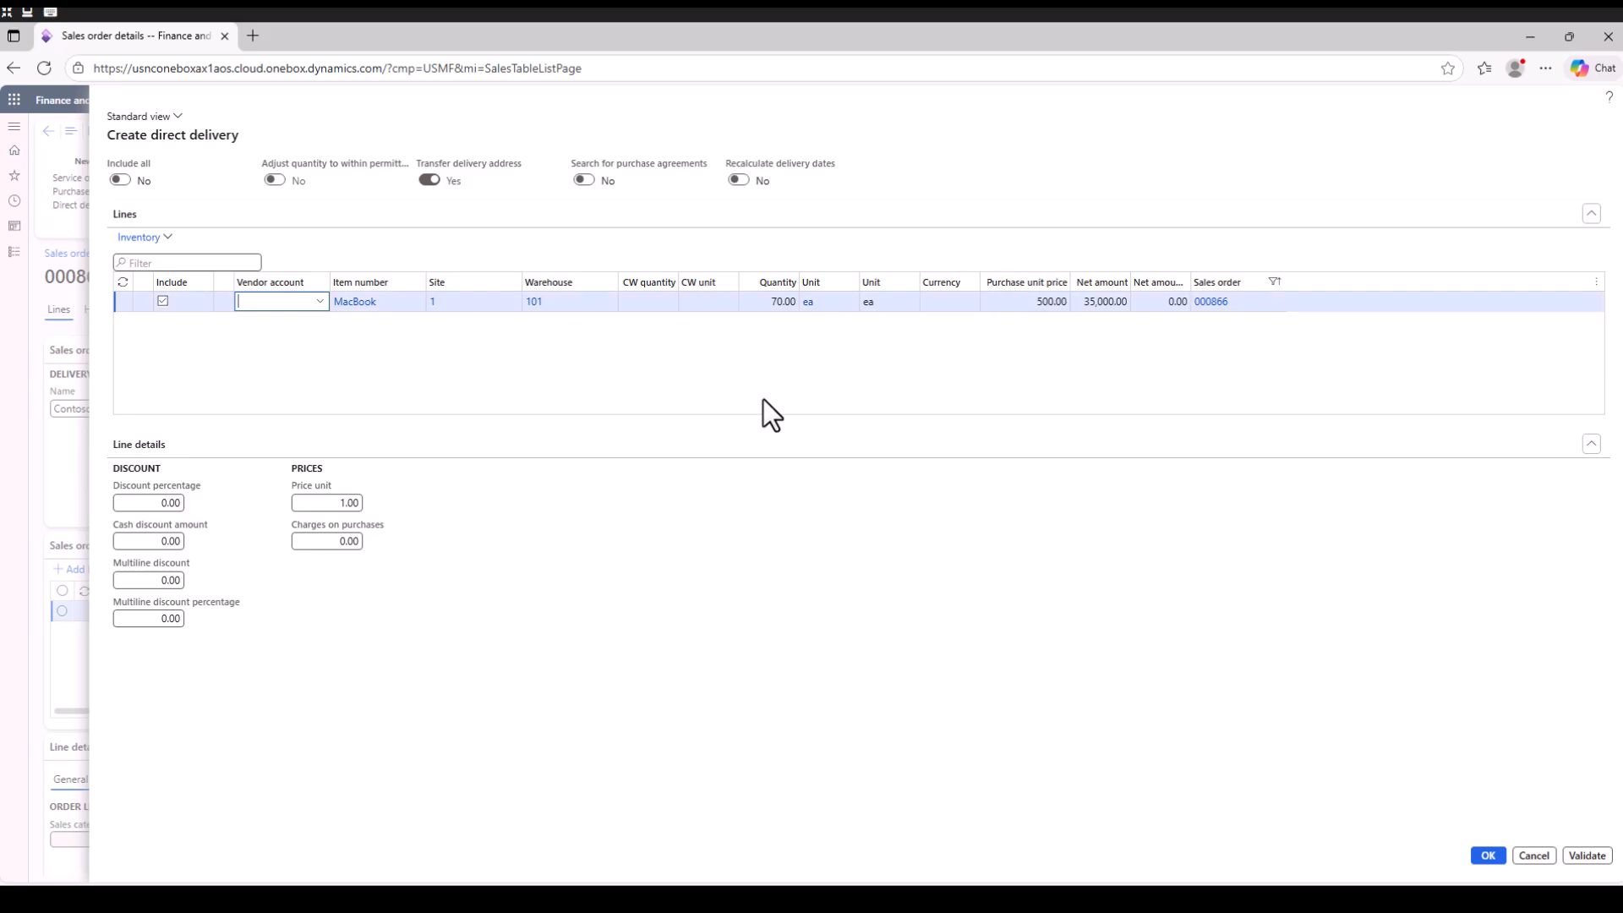
pyautogui.click(319, 302)
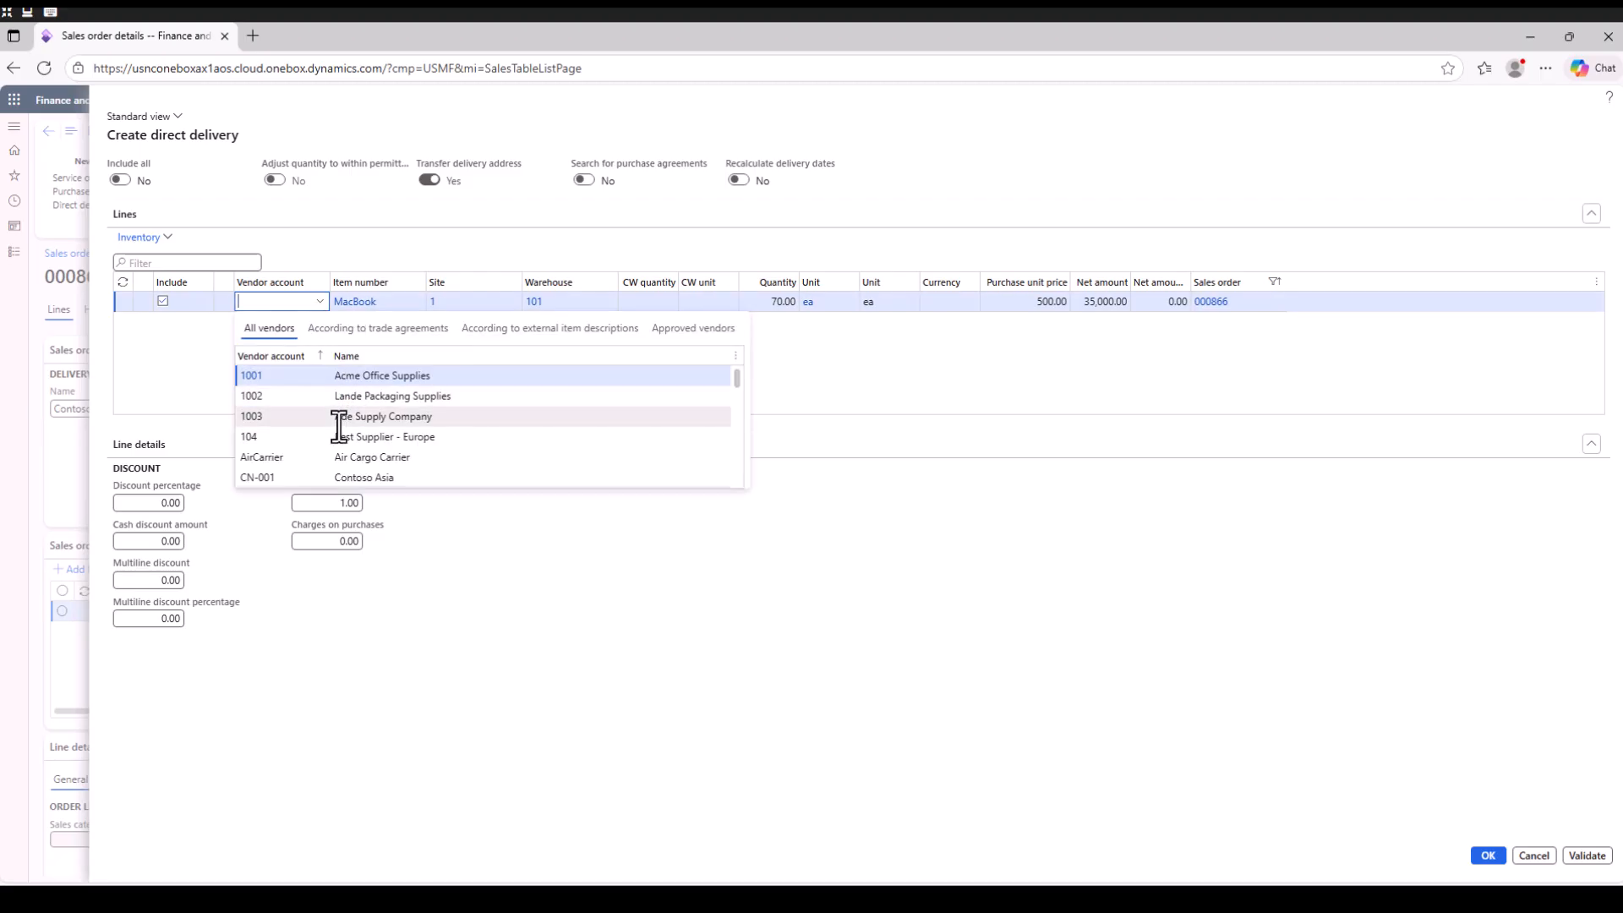
pyautogui.scroll(-10, 343, 439)
pyautogui.scroll(-5, 355, 460)
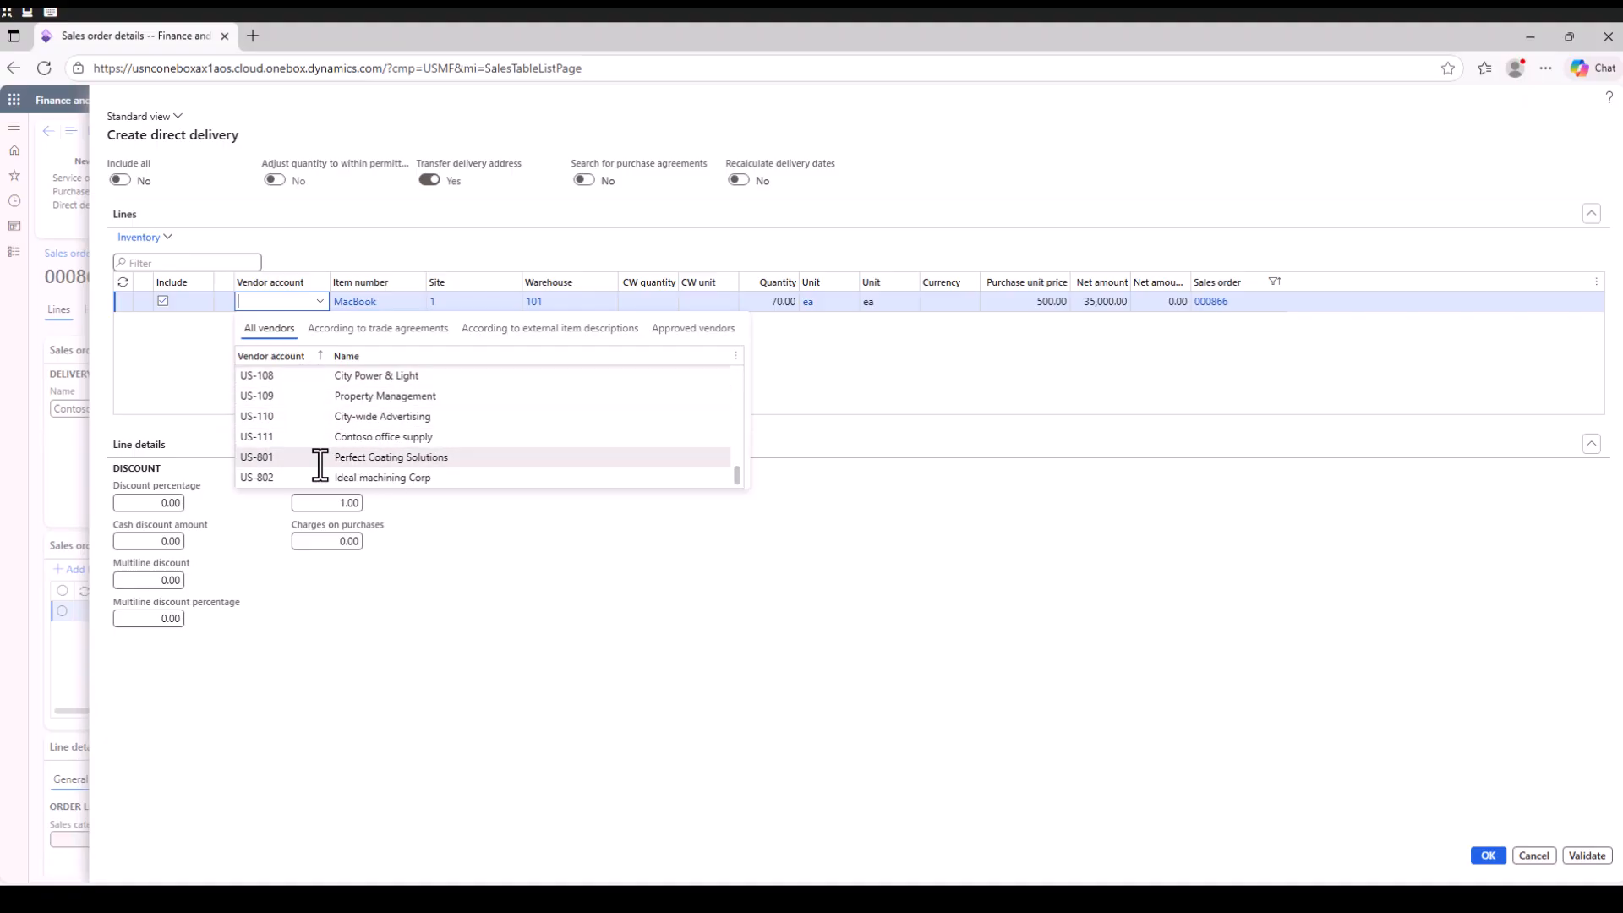
pyautogui.scroll(3, 320, 439)
pyautogui.scroll(-3, 327, 459)
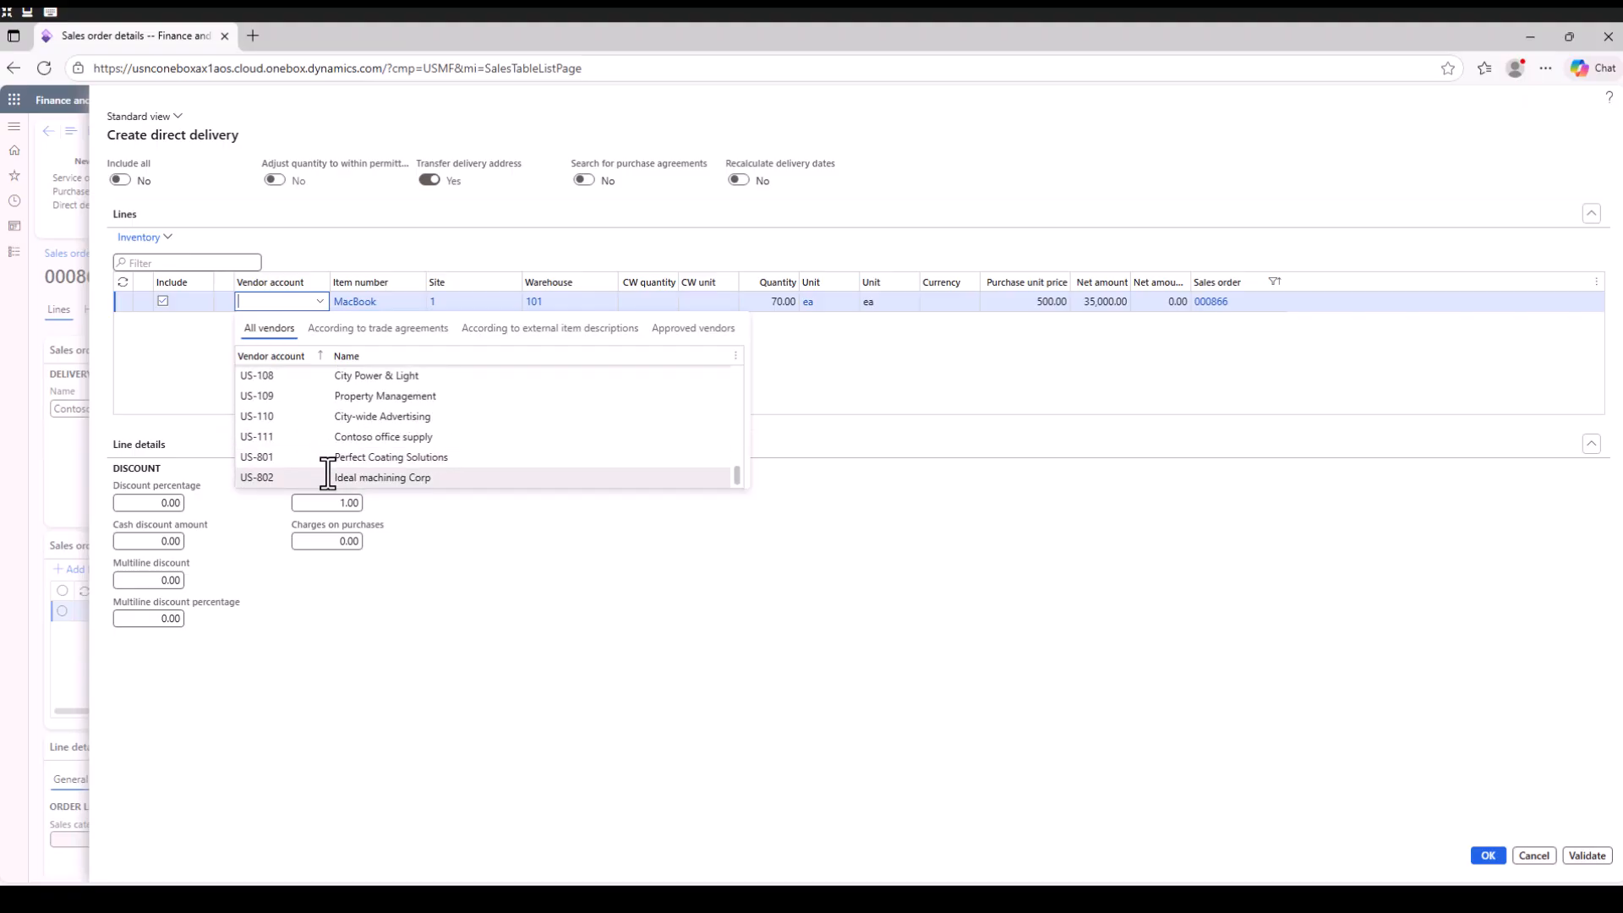
pyautogui.click(287, 375)
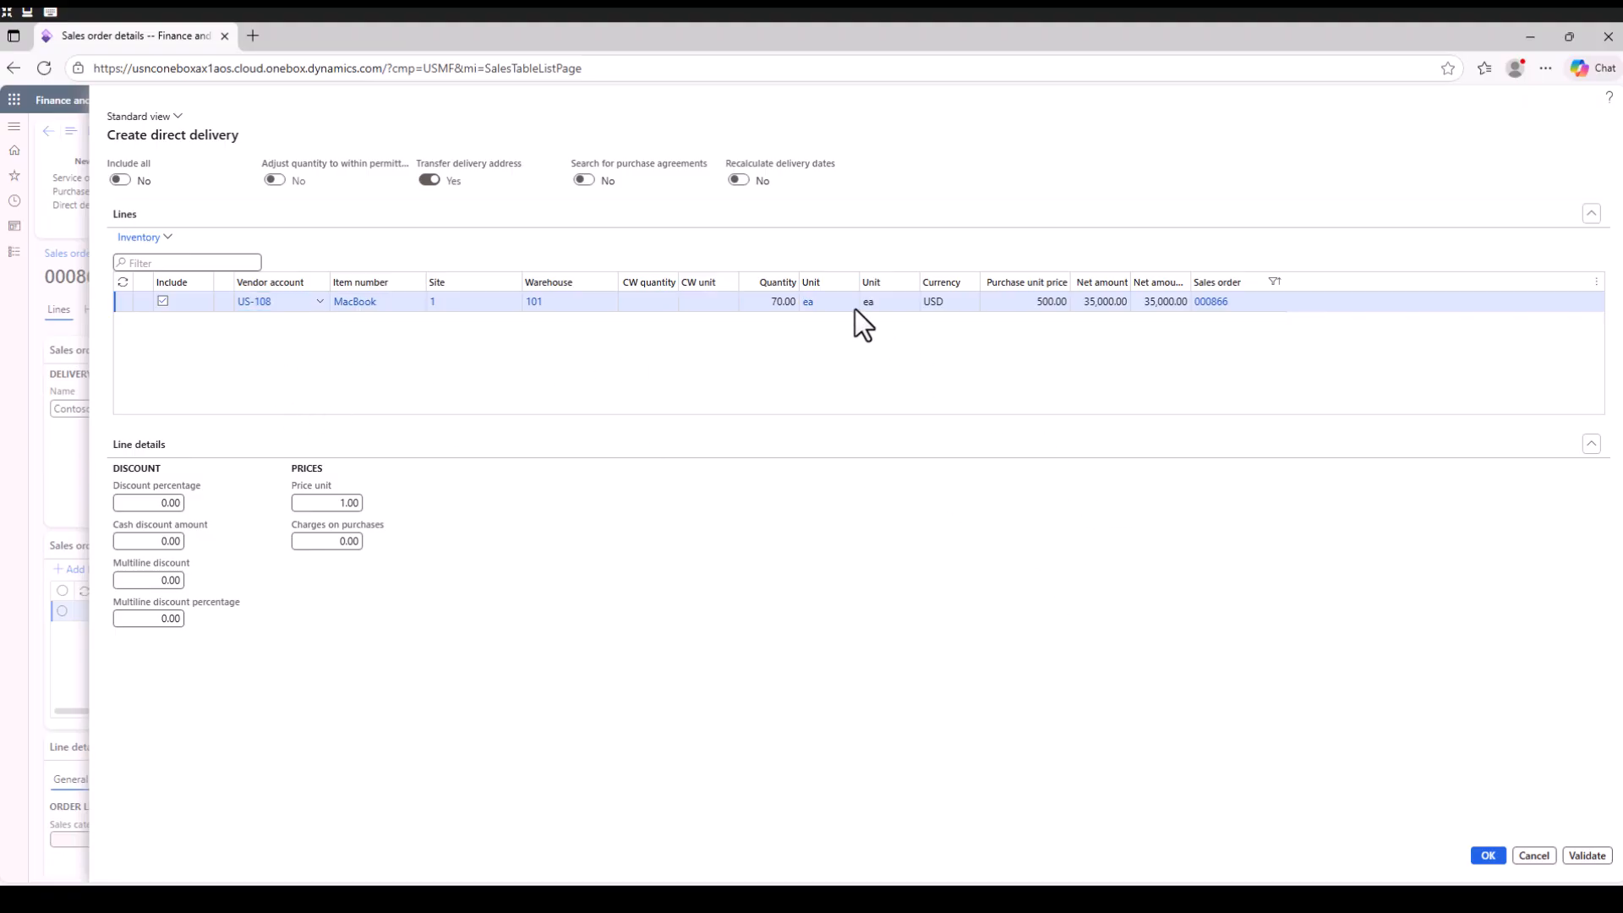
pyautogui.click(1488, 856)
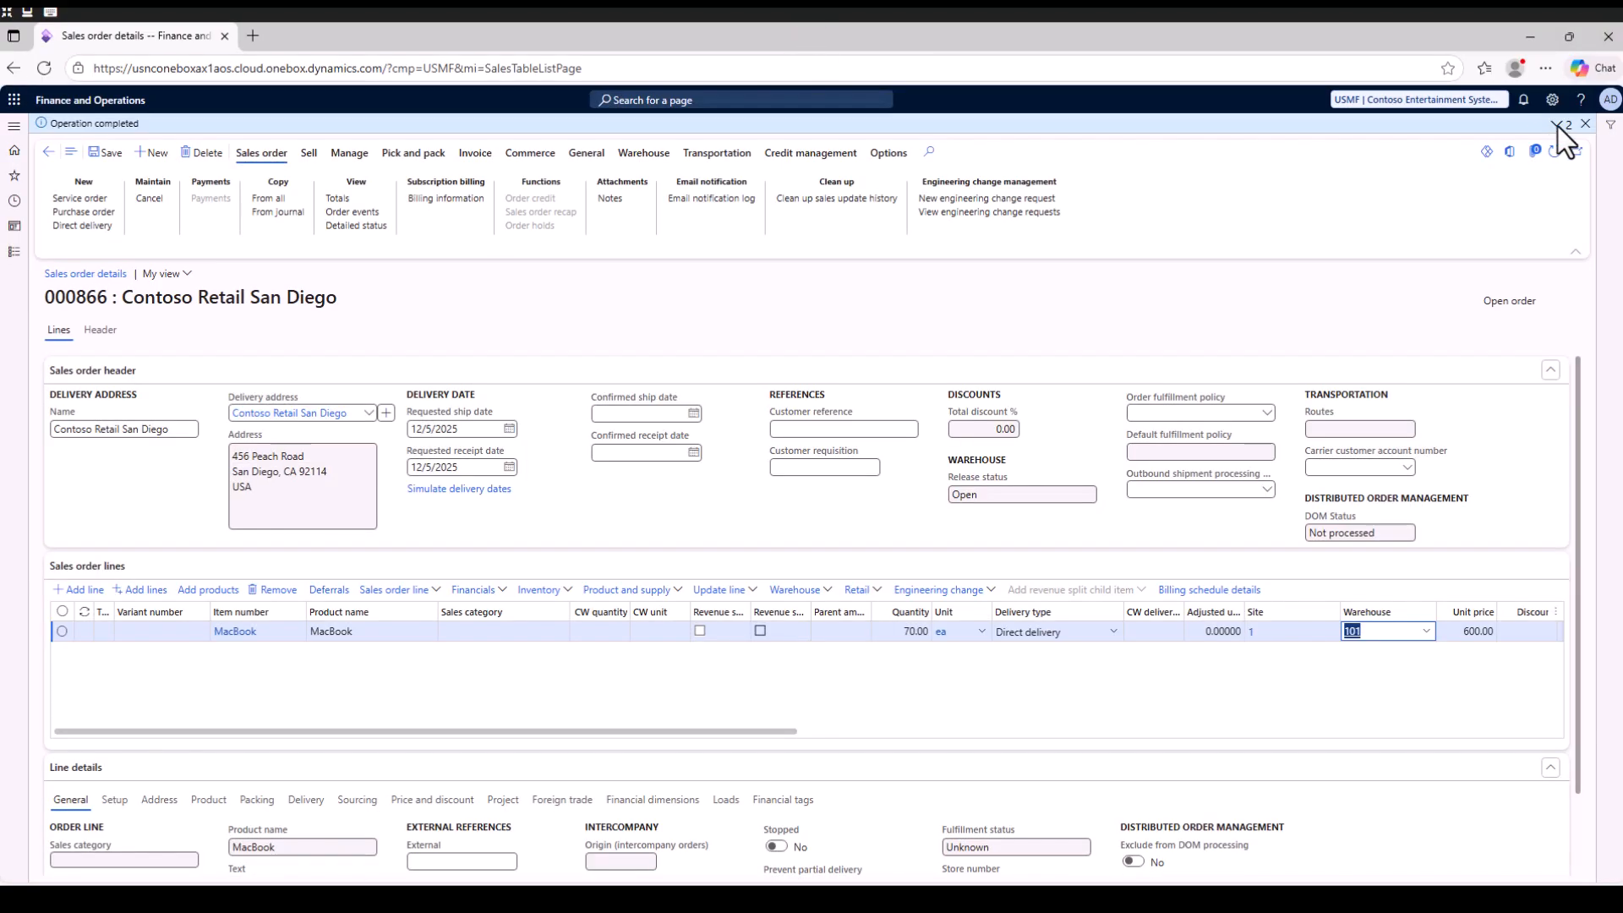
# Expand the completion messages and open the purchase order referenced in the MacBook sales line's product details.
pyautogui.click(1557, 126)
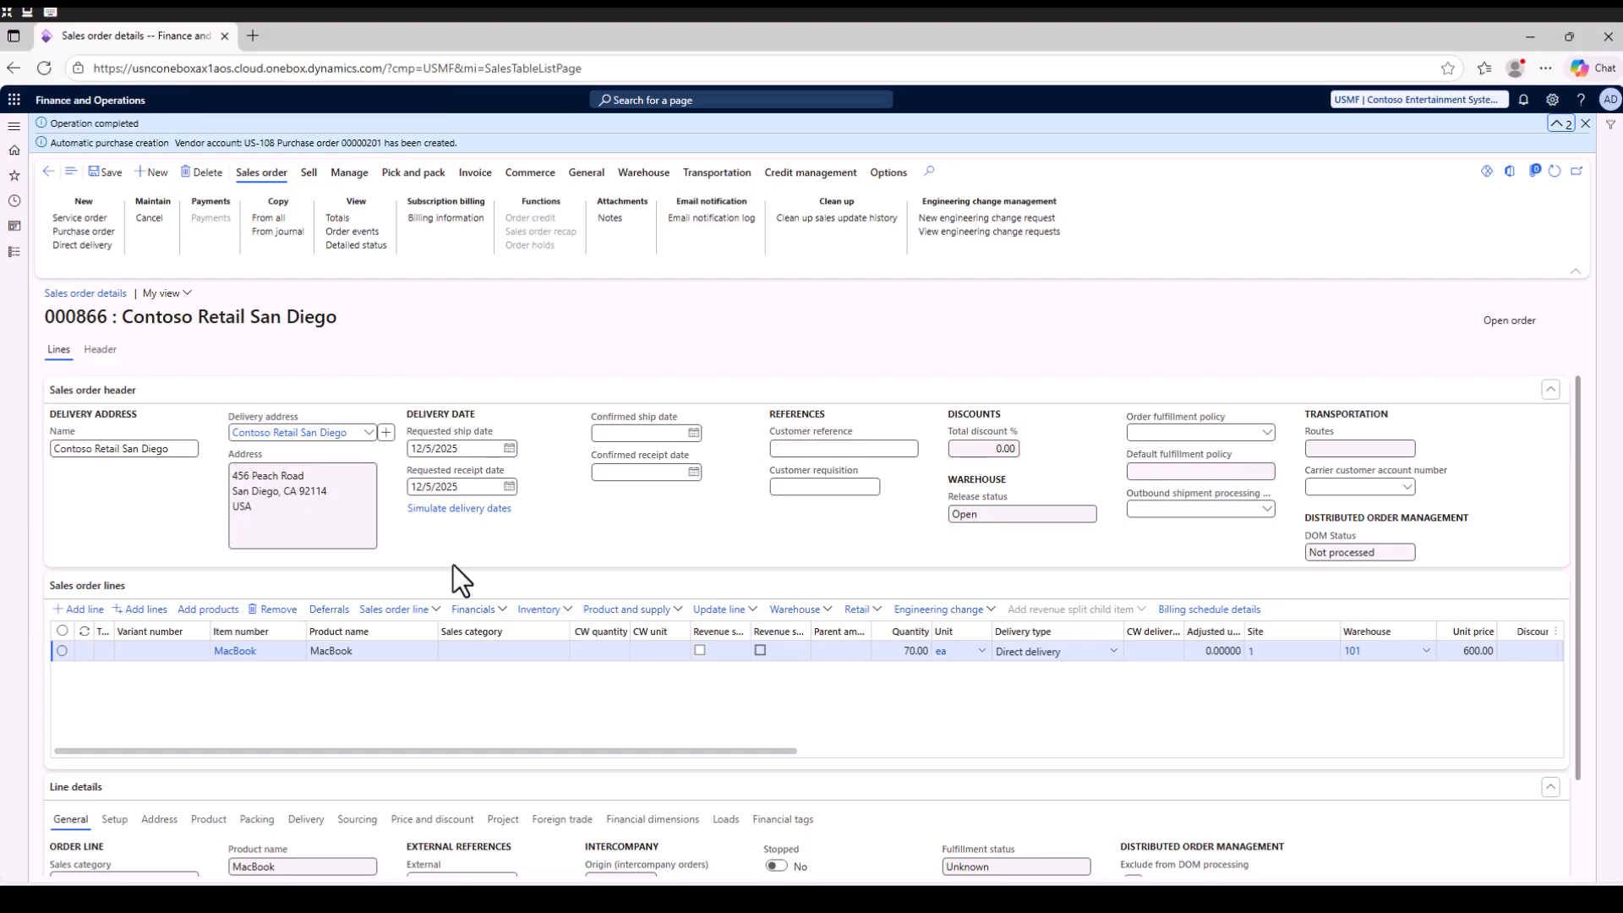
pyautogui.scroll(-2, 461, 584)
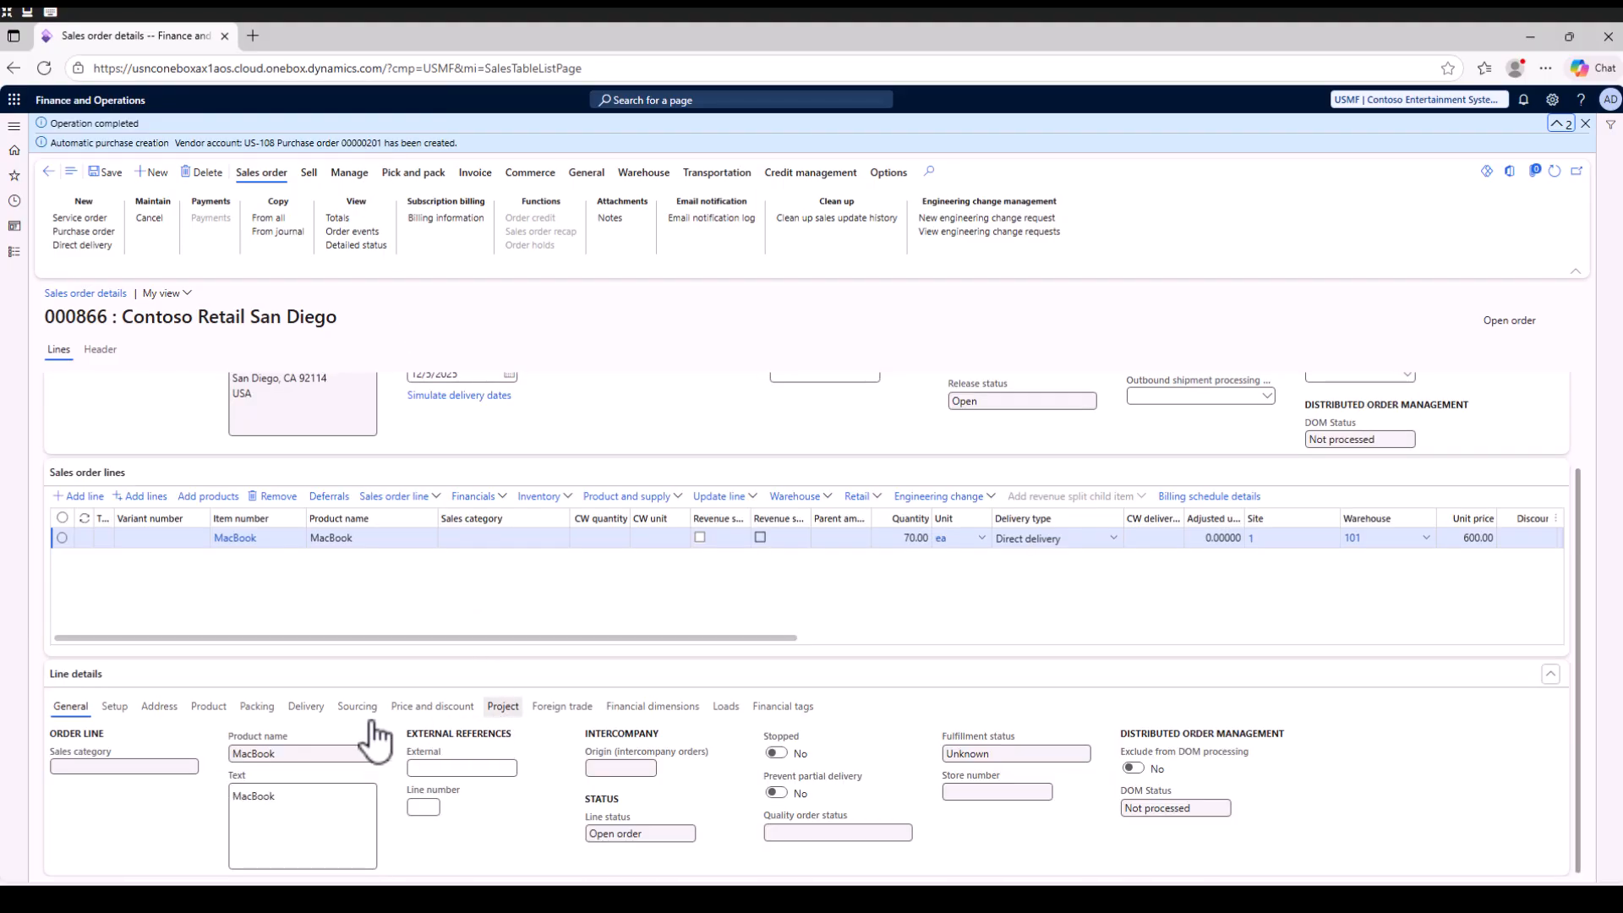
pyautogui.click(116, 707)
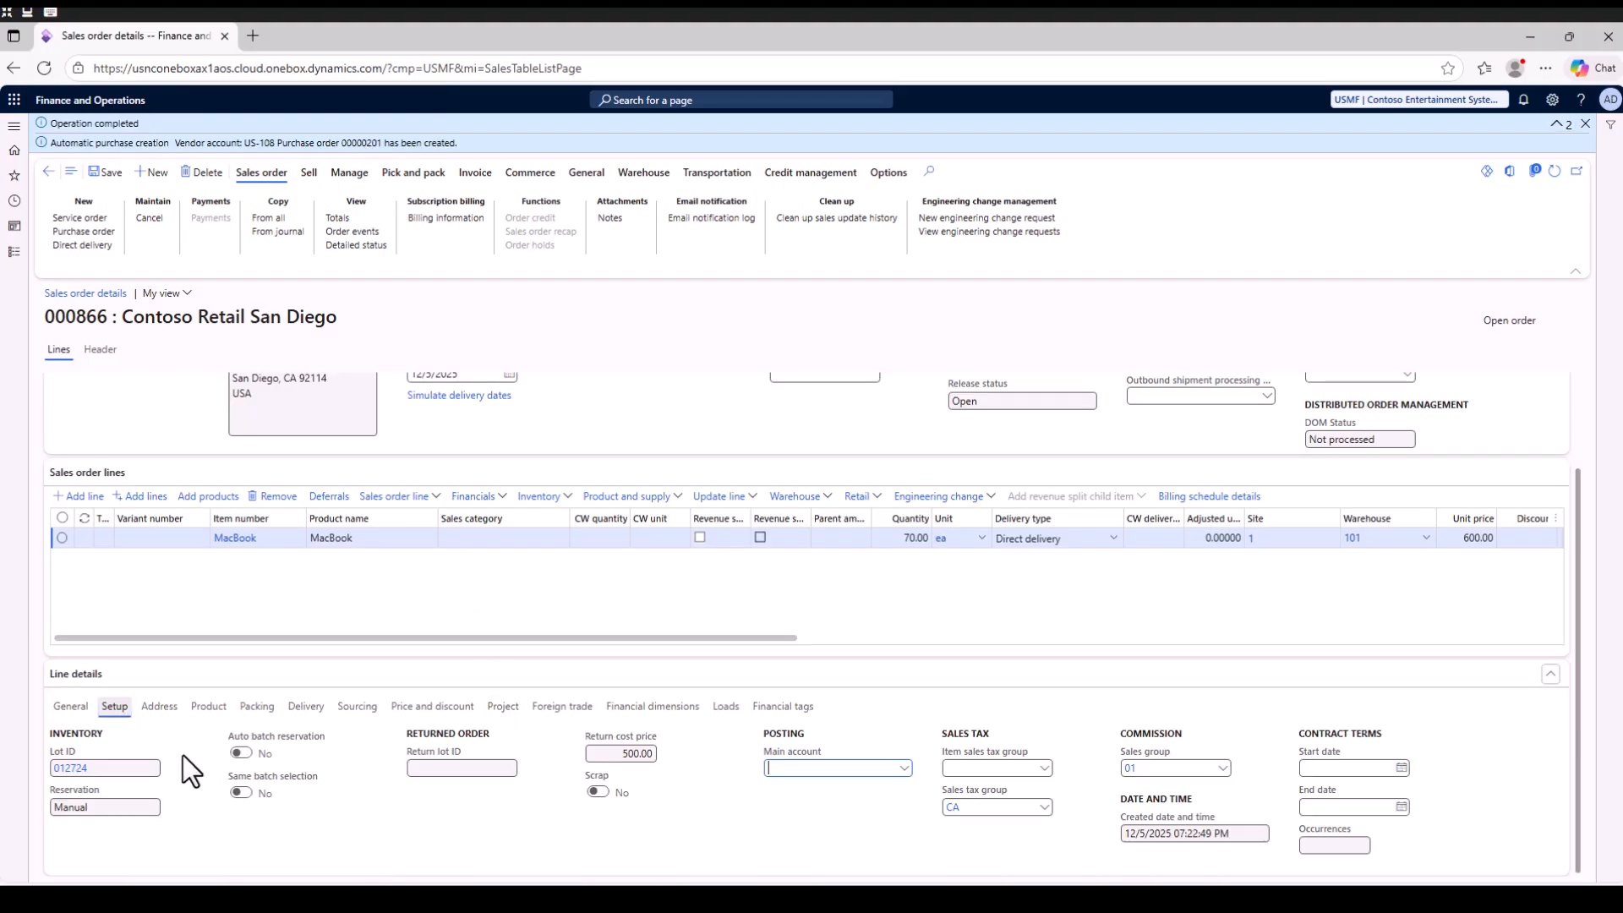
pyautogui.click(209, 709)
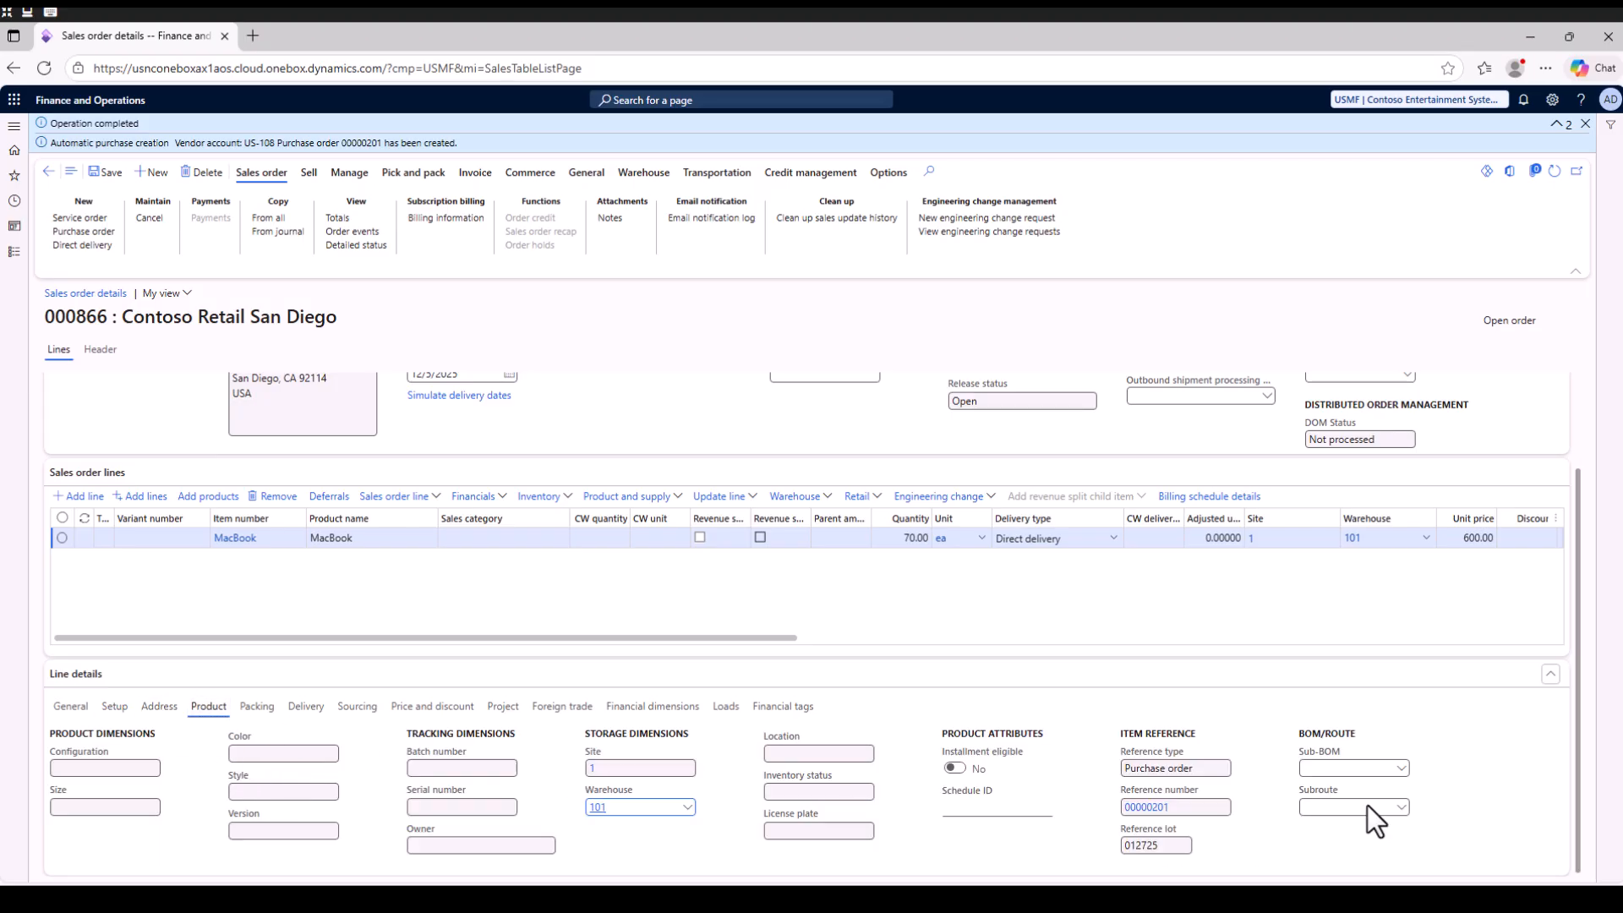
pyautogui.click(1150, 807)
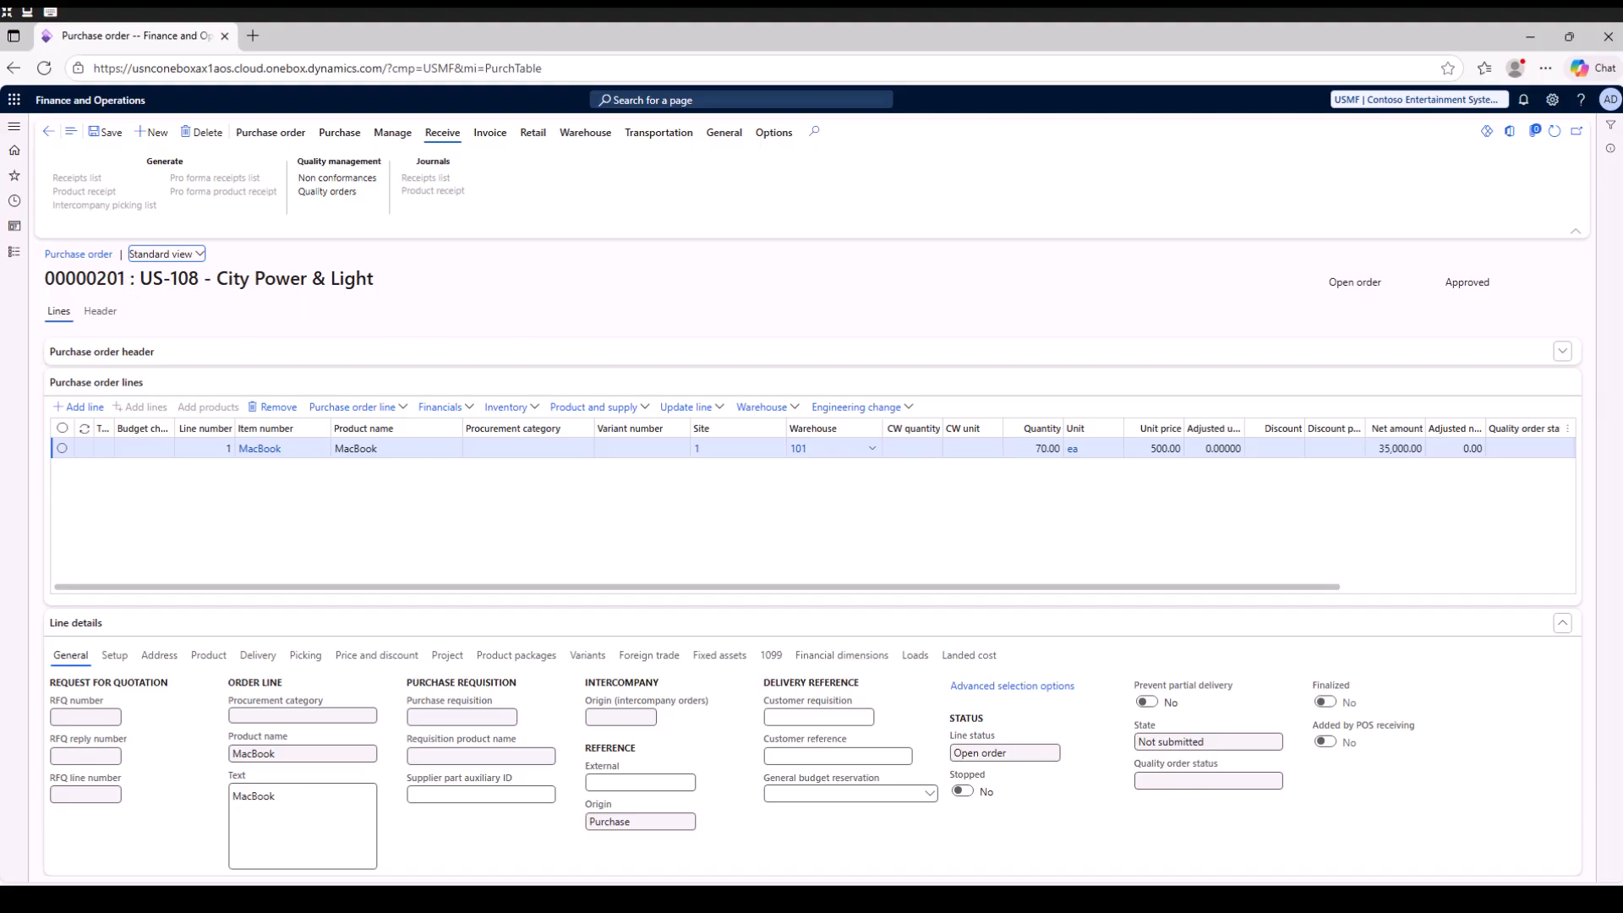
# Switch to the Notepad notes and change the quantities beside C1 and V1 to 65, then return to the purchase order.
pyautogui.hotkey('alt', 'Tab')
pyautogui.click(505, 542)
pyautogui.moveTo(506, 541); pyautogui.dragTo(488, 540)
pyautogui.write('65')
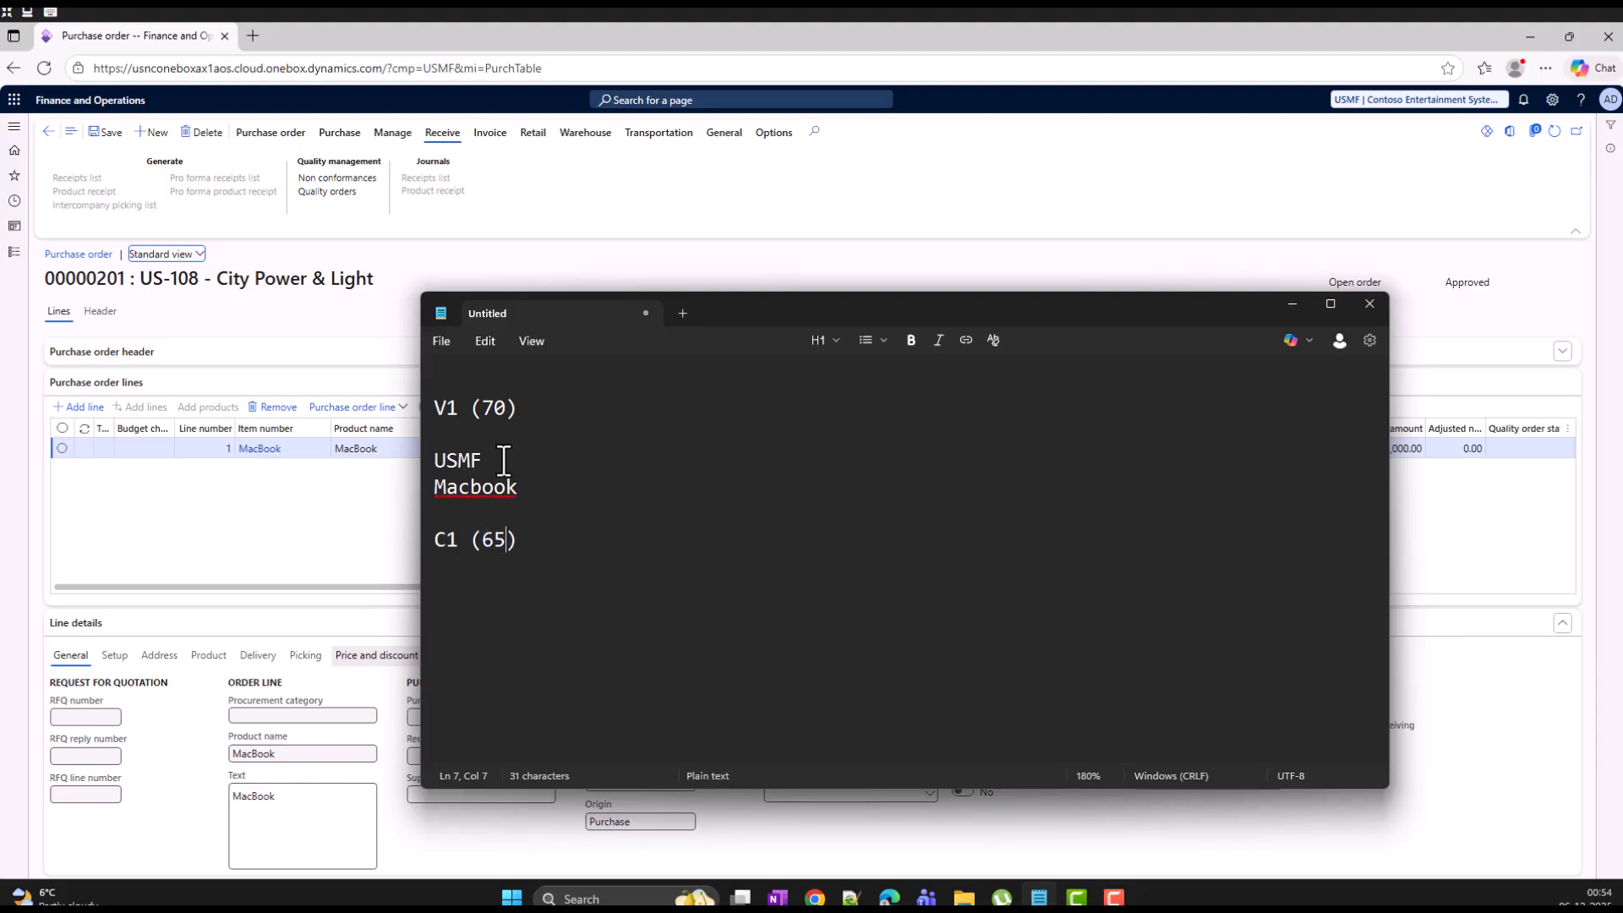
pyautogui.click(505, 410)
pyautogui.moveTo(506, 409); pyautogui.dragTo(488, 409)
pyautogui.write('65')
pyautogui.click(1291, 303)
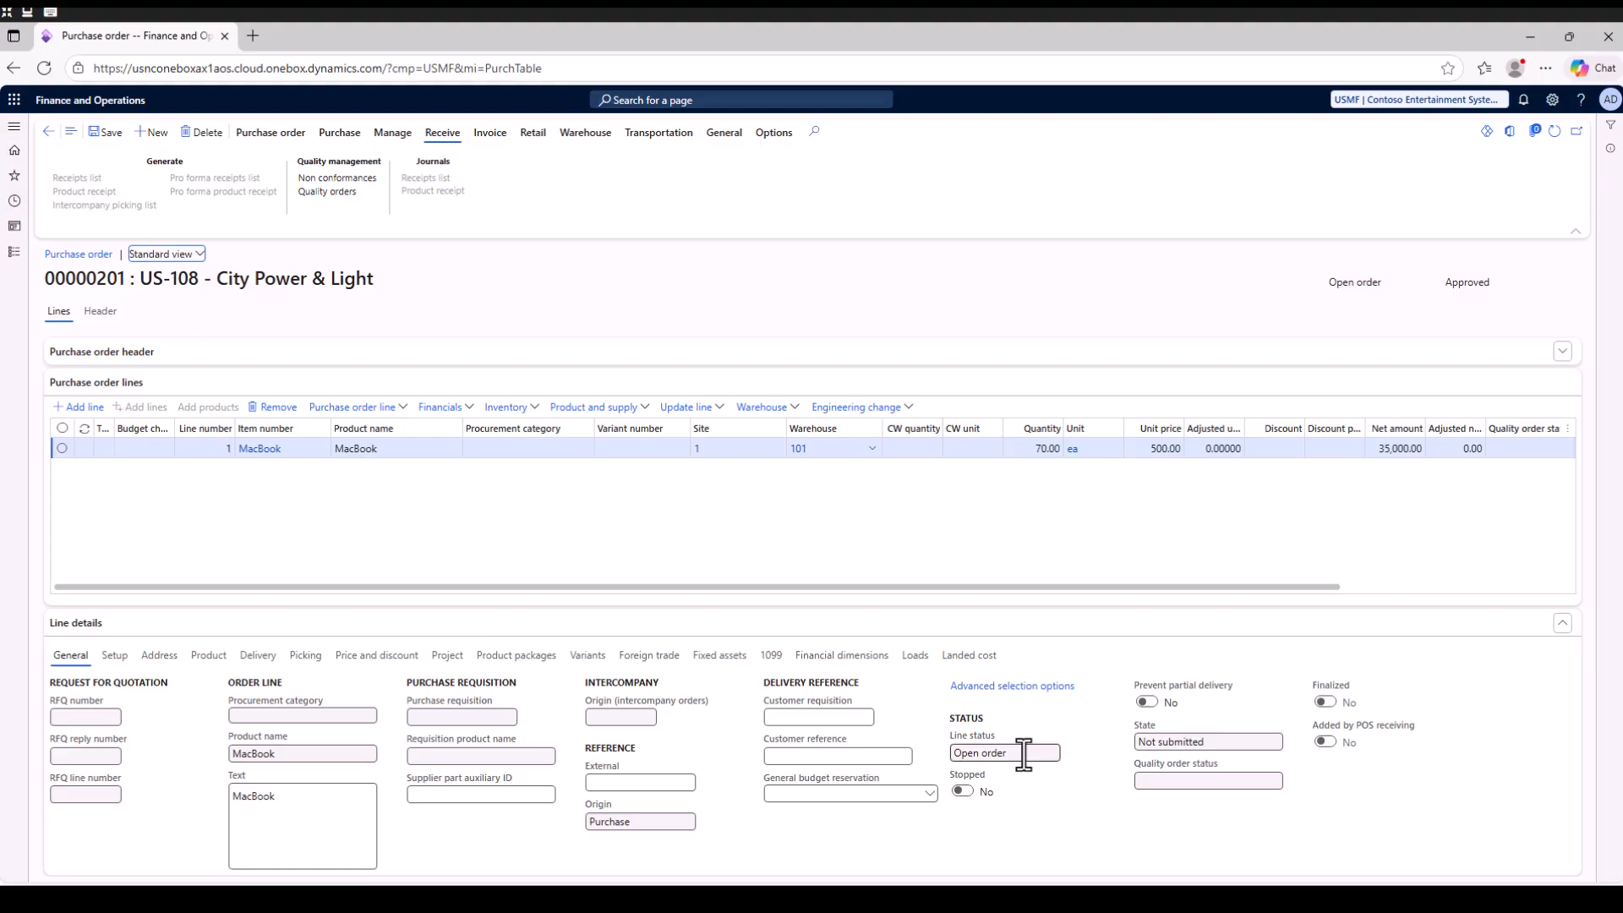
# Open the sales order linked to the purchase line, set its MacBook quantity to 65, and save it.
pyautogui.click(255, 658)
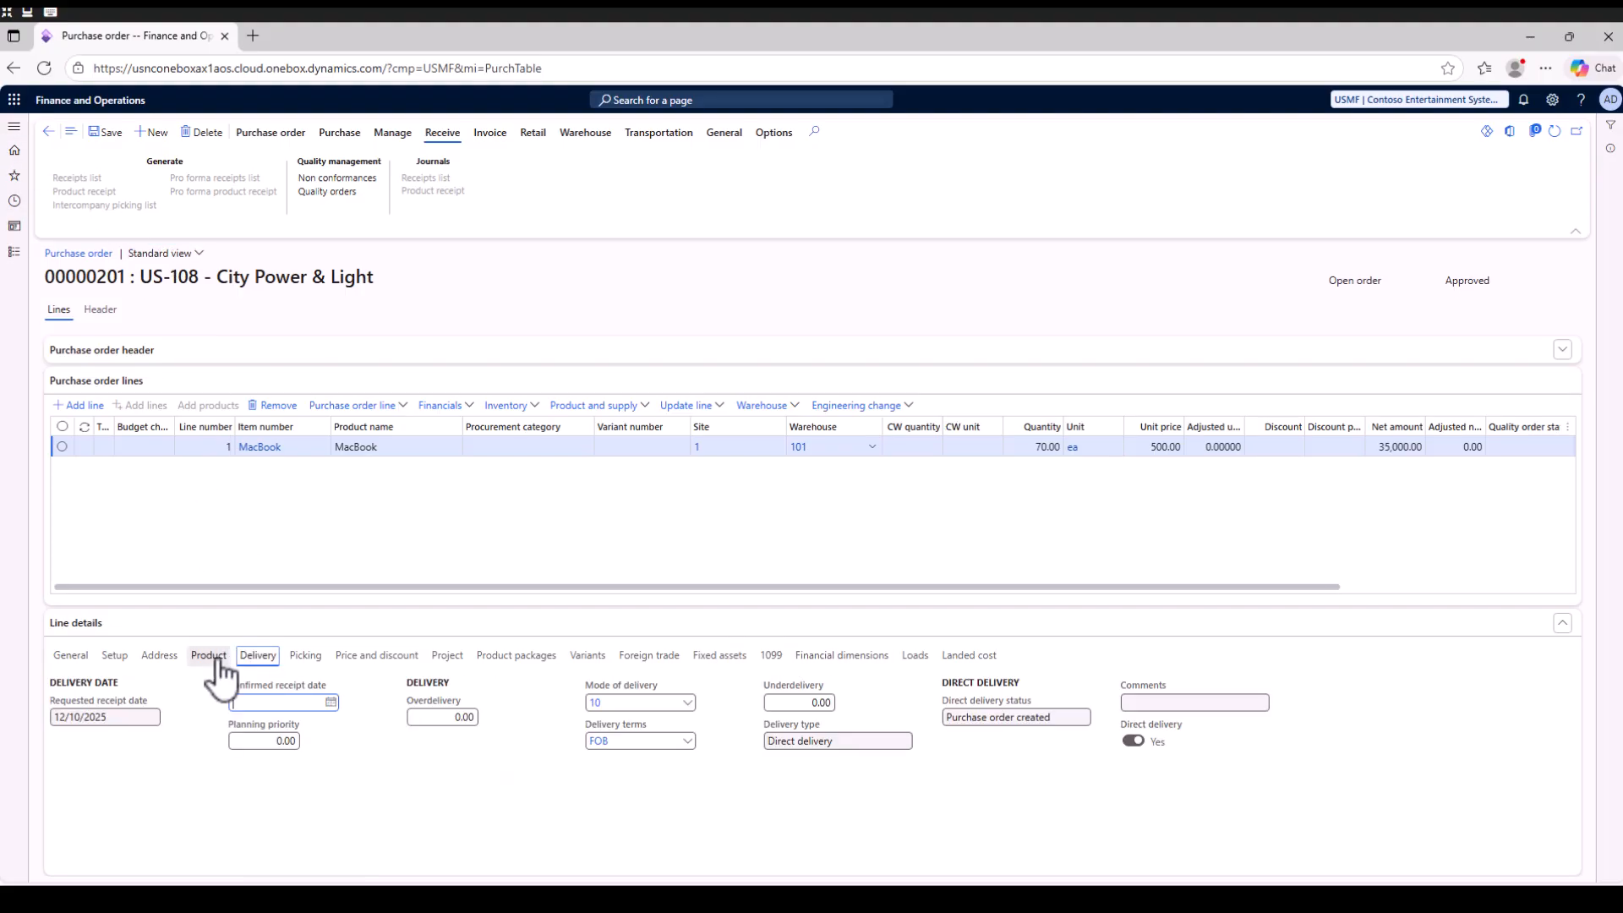
pyautogui.click(218, 663)
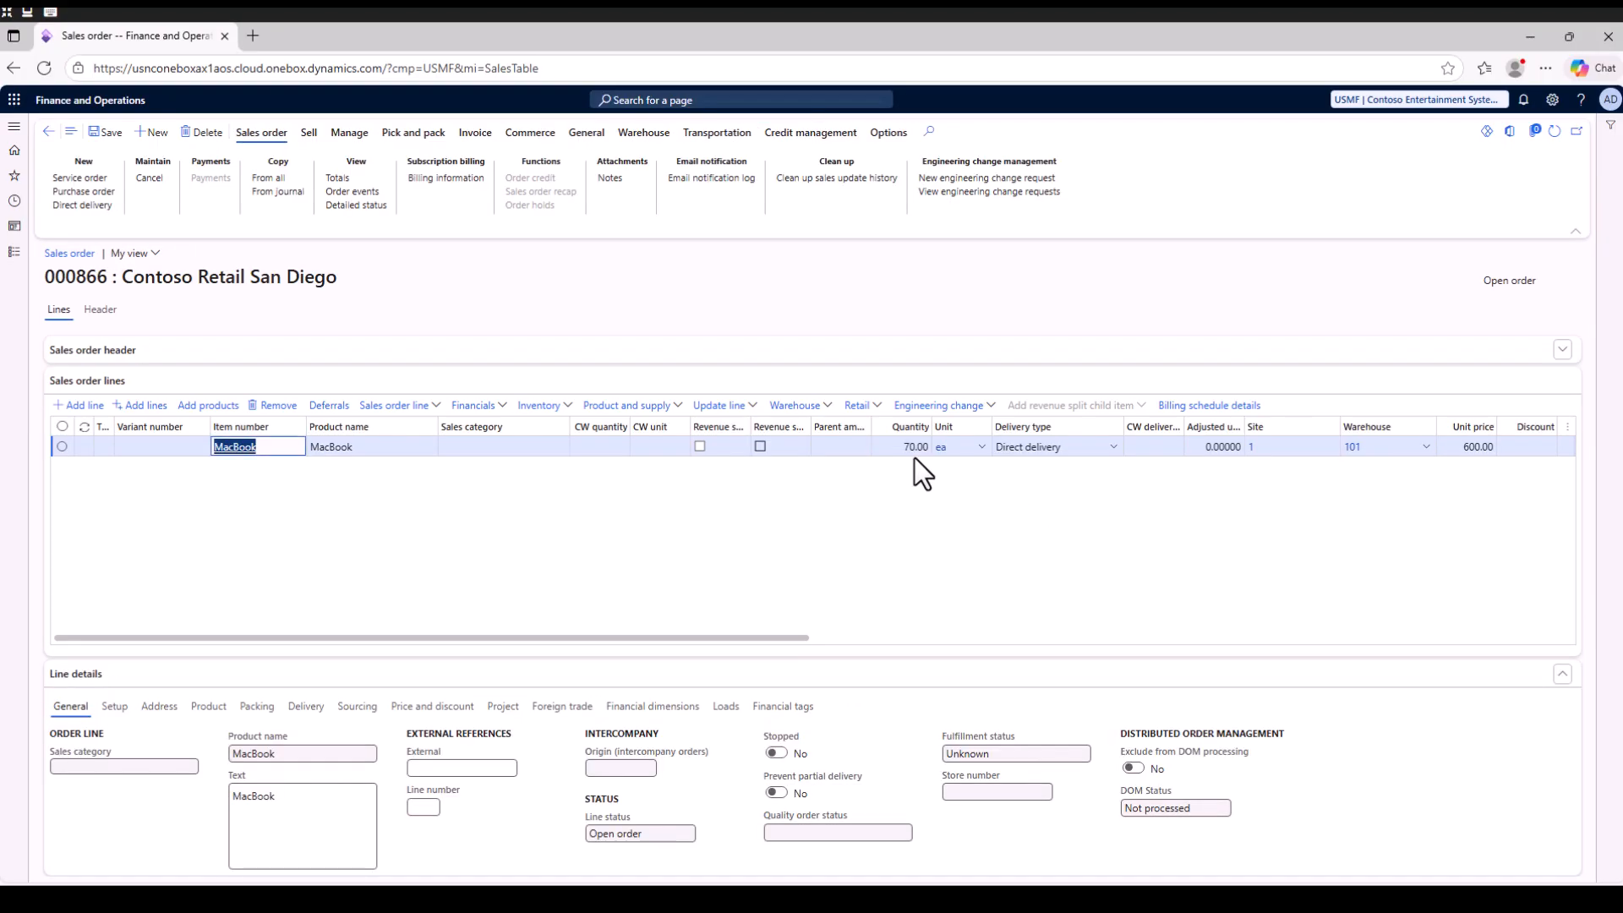
pyautogui.click(903, 446)
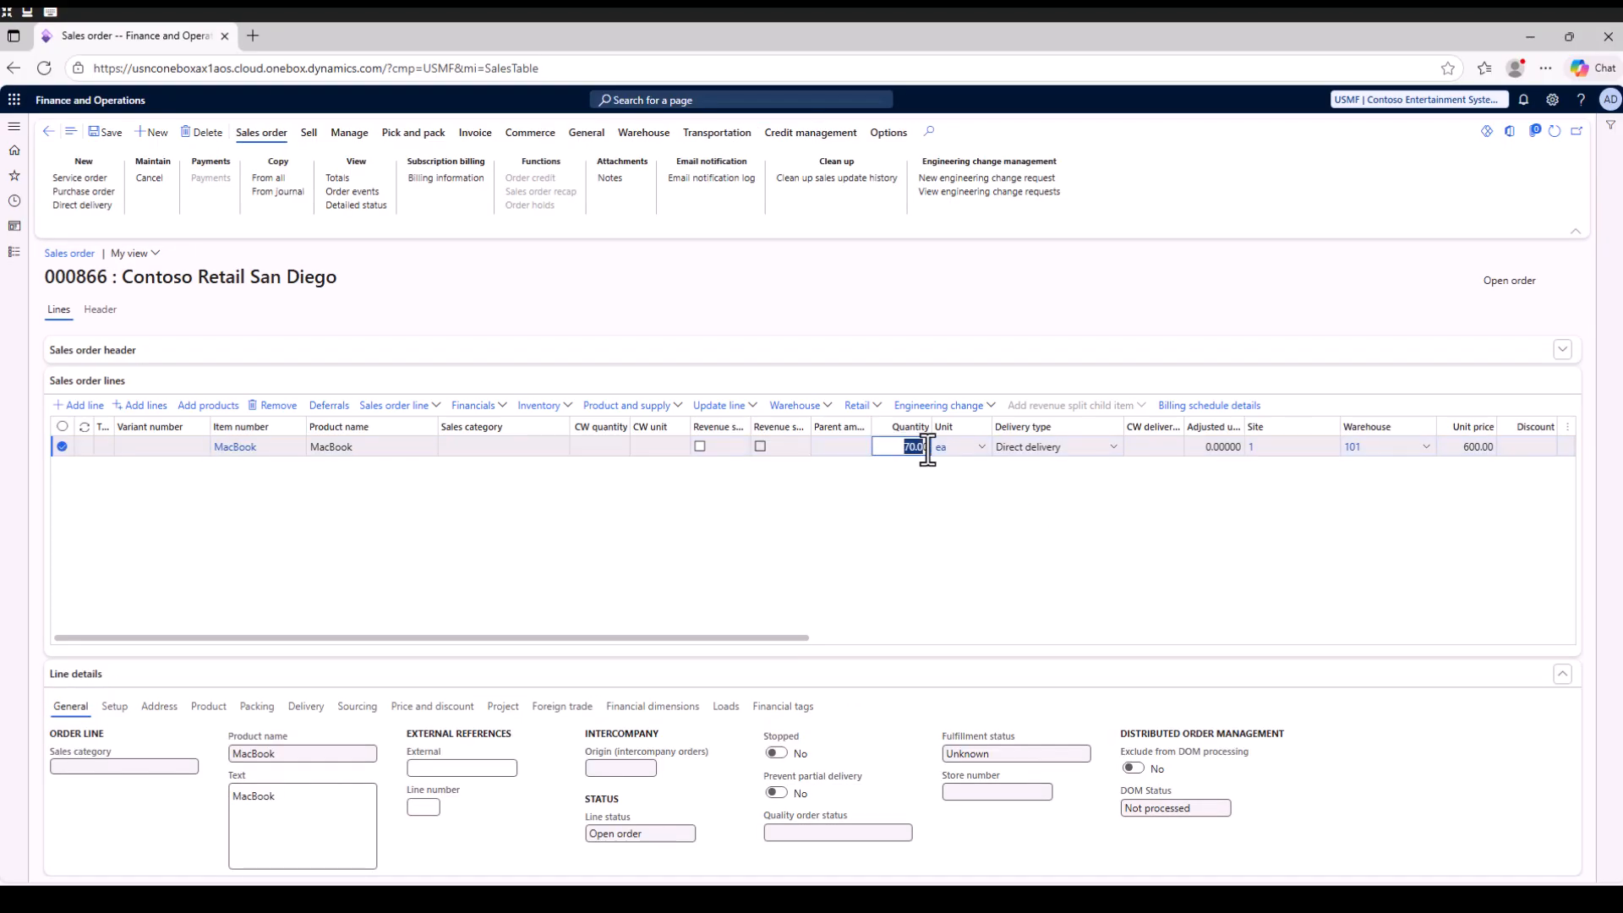
pyautogui.write('650')
pyautogui.press('BackSpace')
pyautogui.click(104, 128)
# Reopen the purchase order referenced by the MacBook sales line to check its quantity.
pyautogui.click(208, 707)
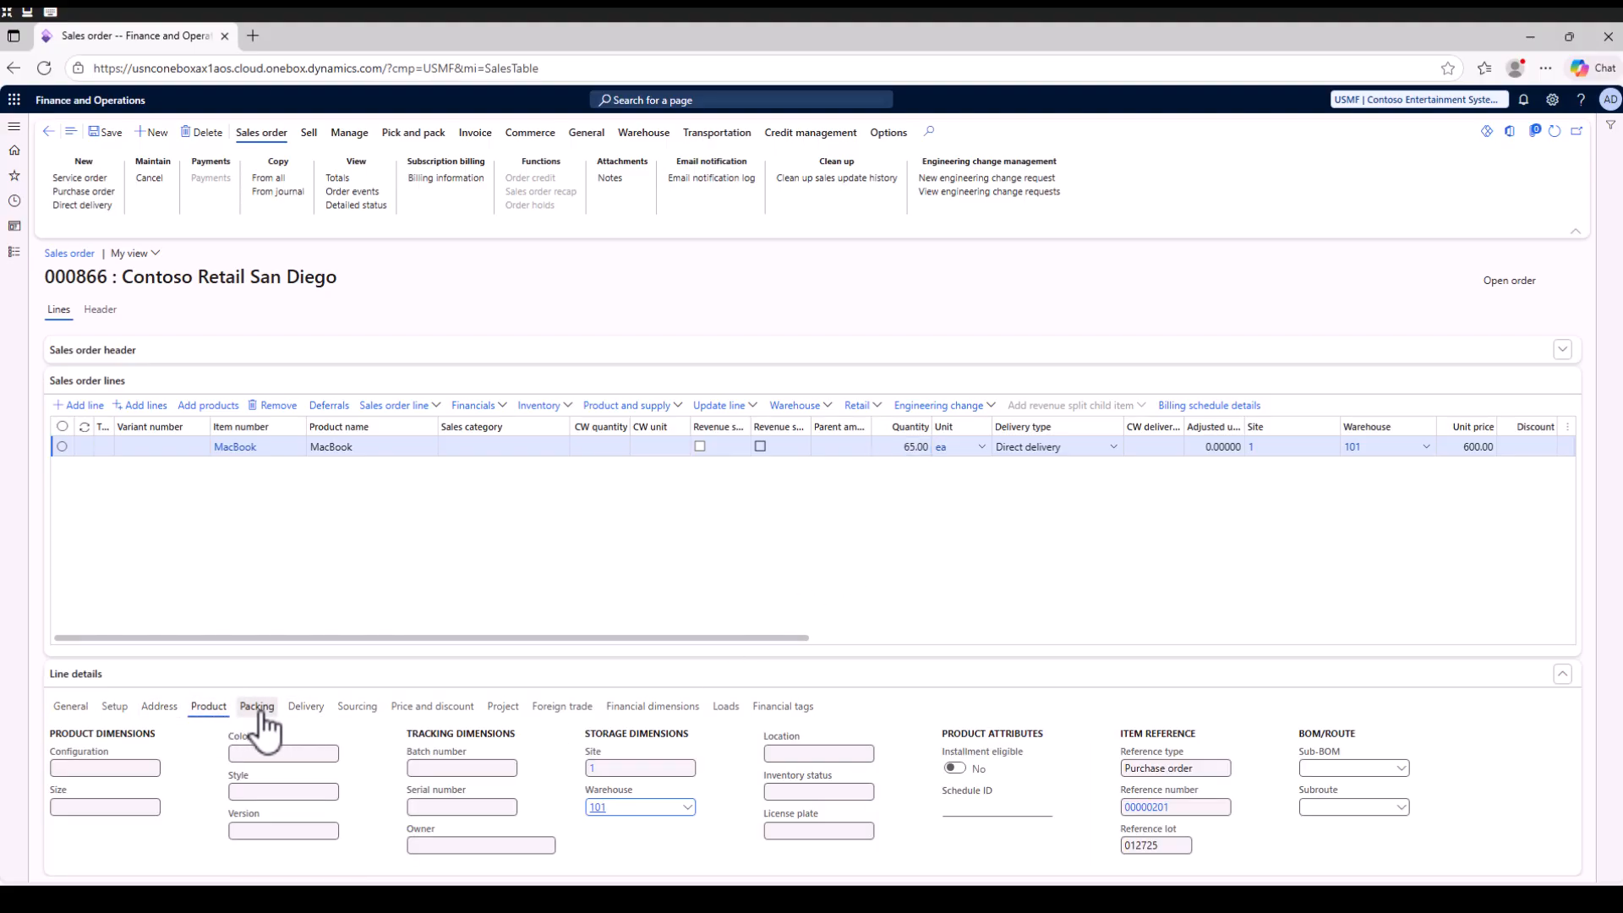
pyautogui.click(1152, 807)
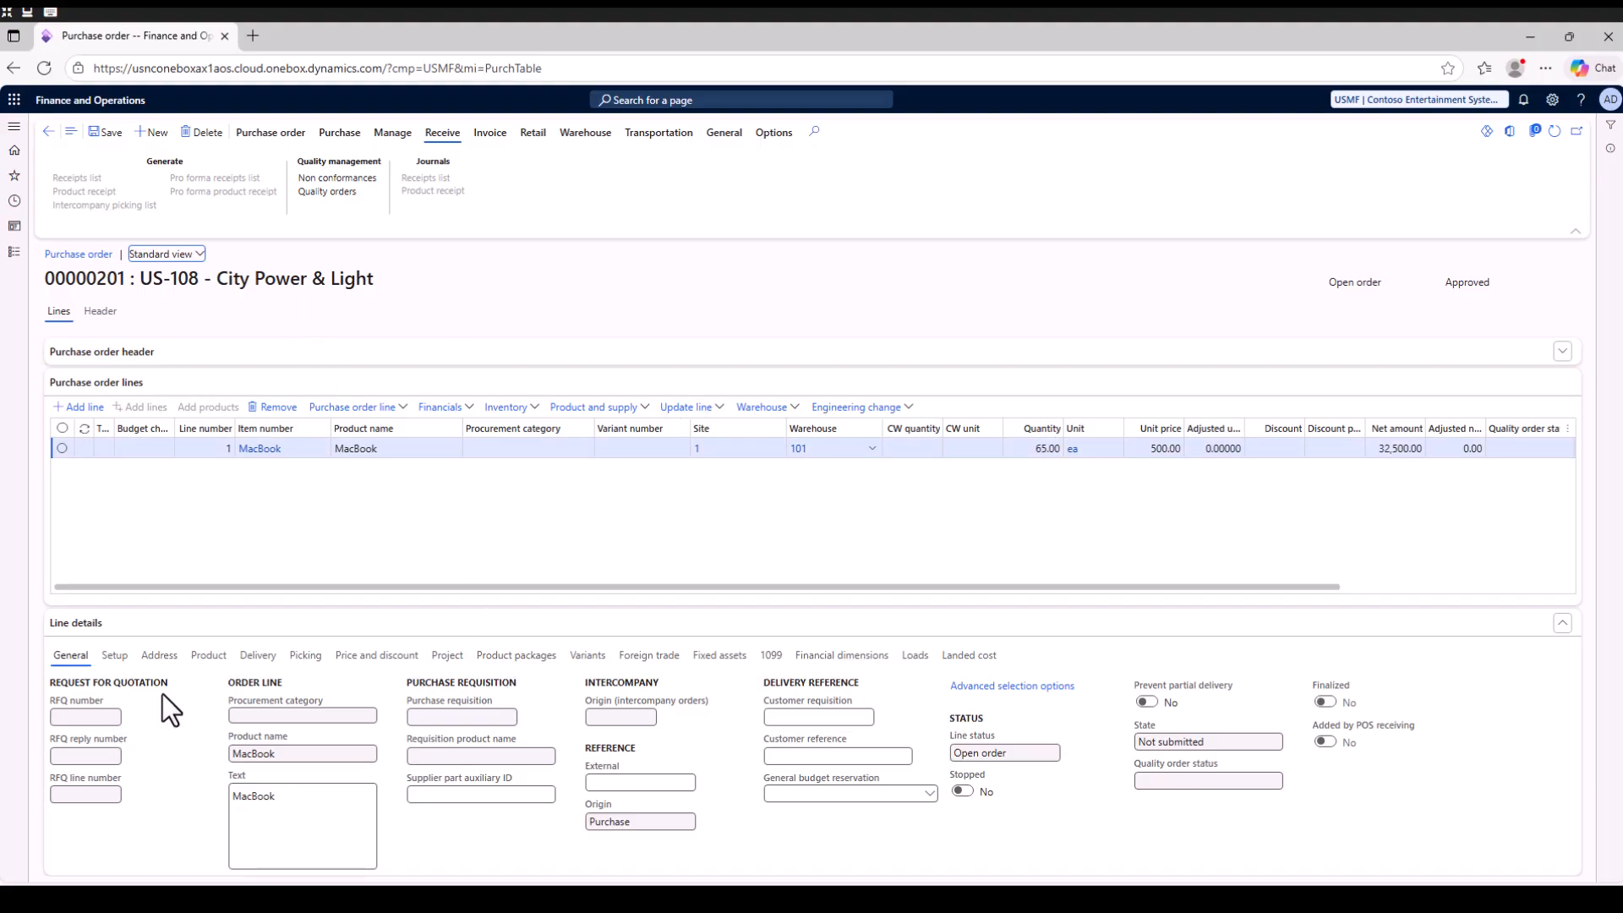
# Review the MacBook purchase line's setup and delivery address details, highlighting the delivery name and address.
pyautogui.click(113, 659)
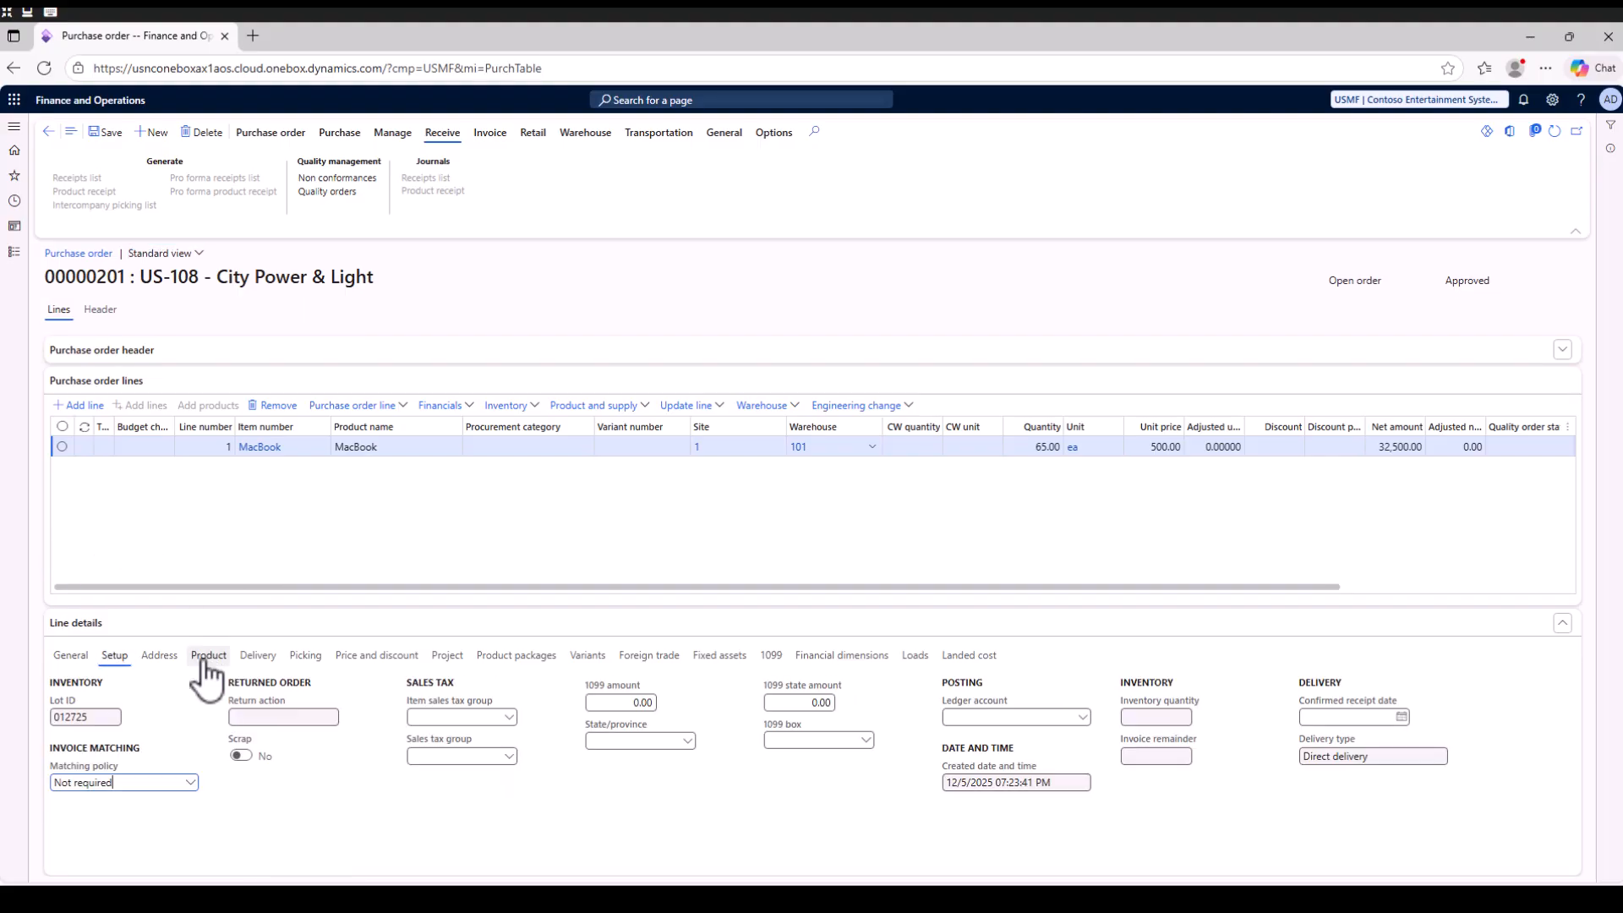
pyautogui.click(257, 657)
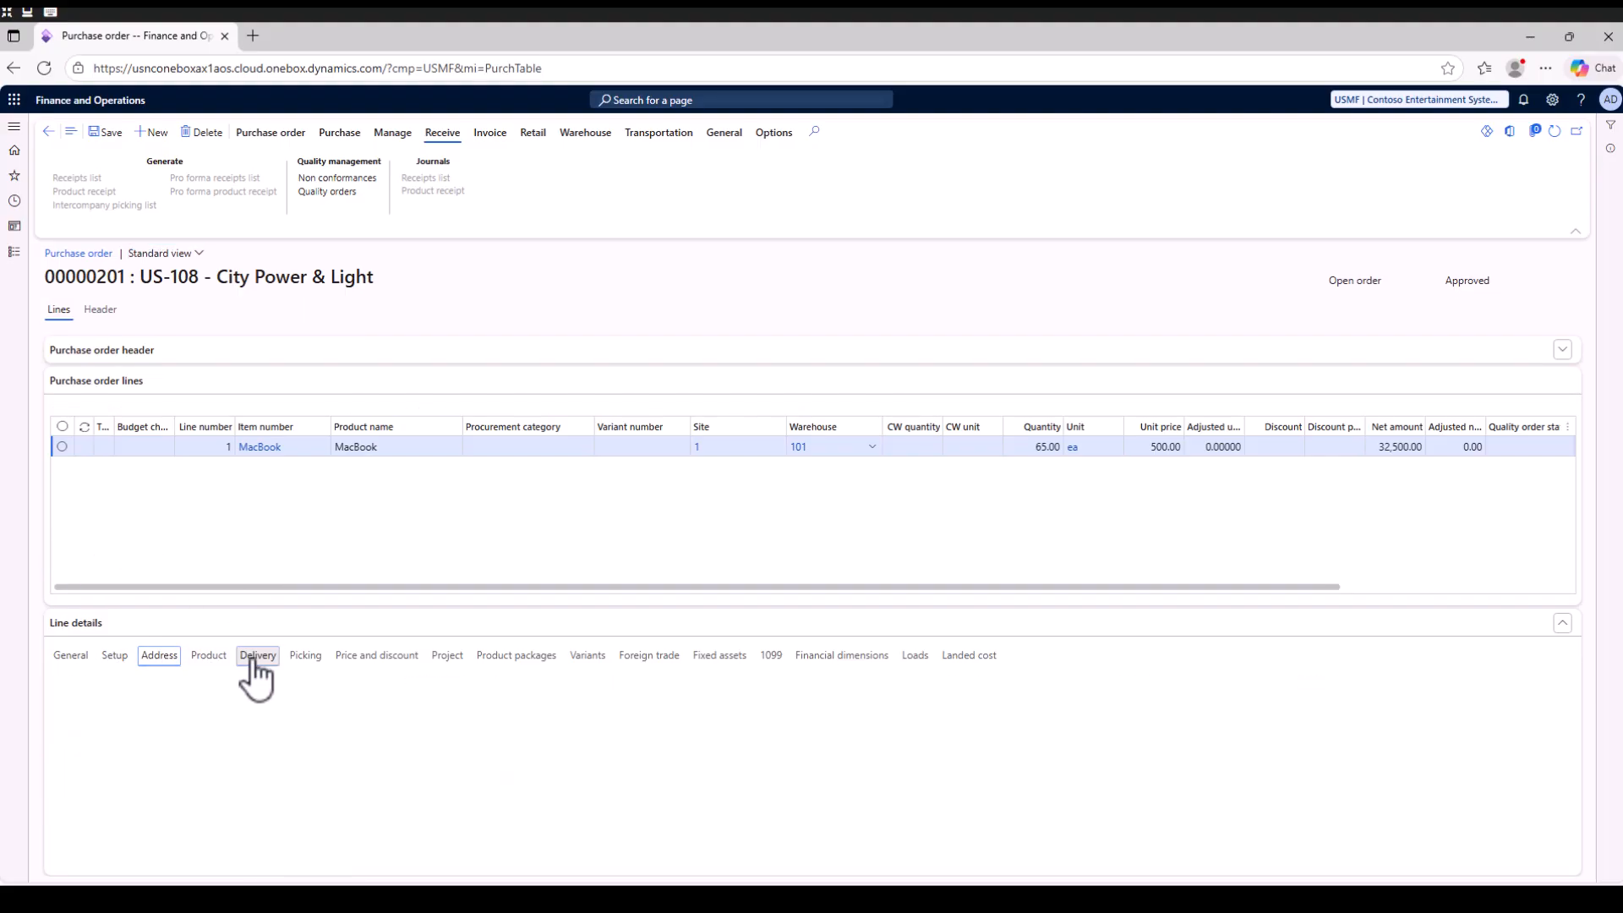
pyautogui.click(161, 659)
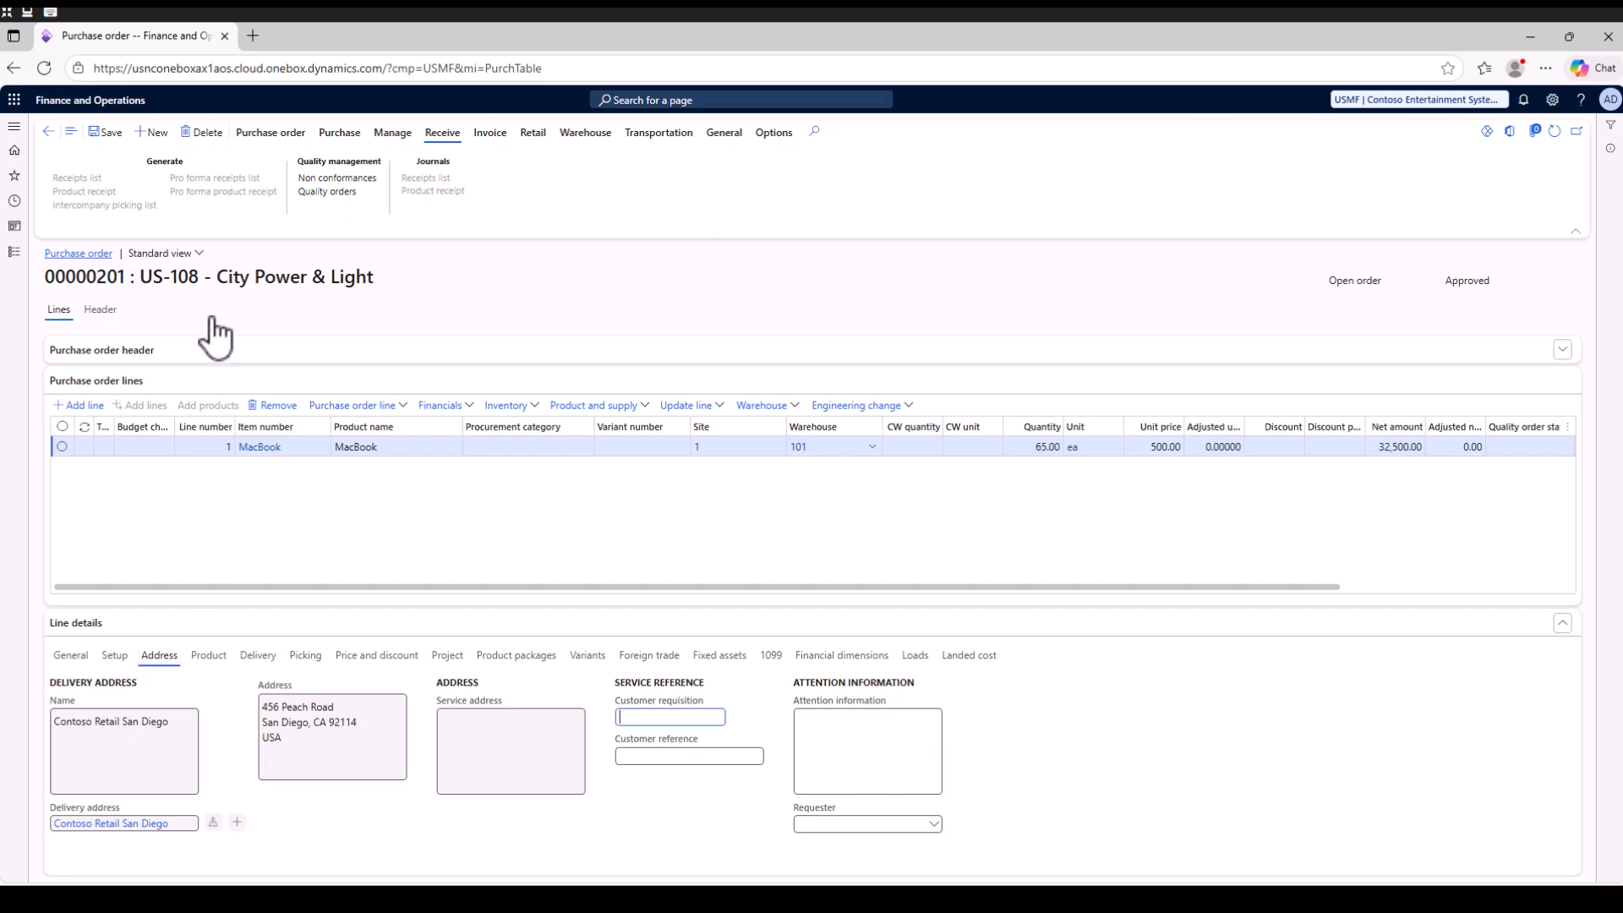
pyautogui.click(268, 716)
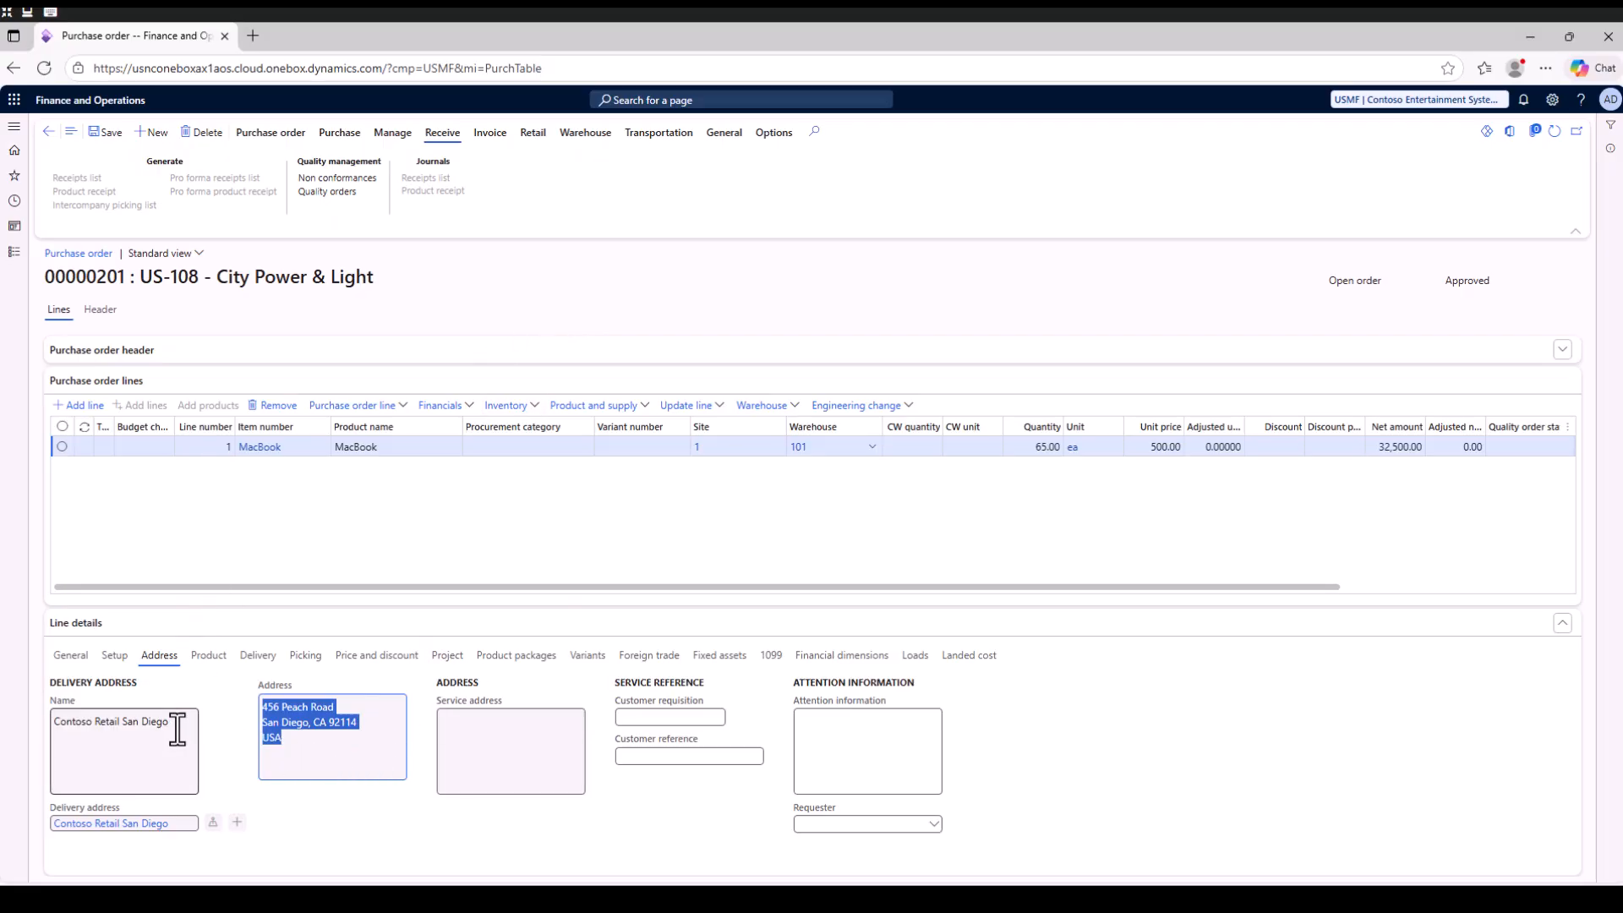
pyautogui.moveTo(172, 721); pyautogui.dragTo(55, 721)
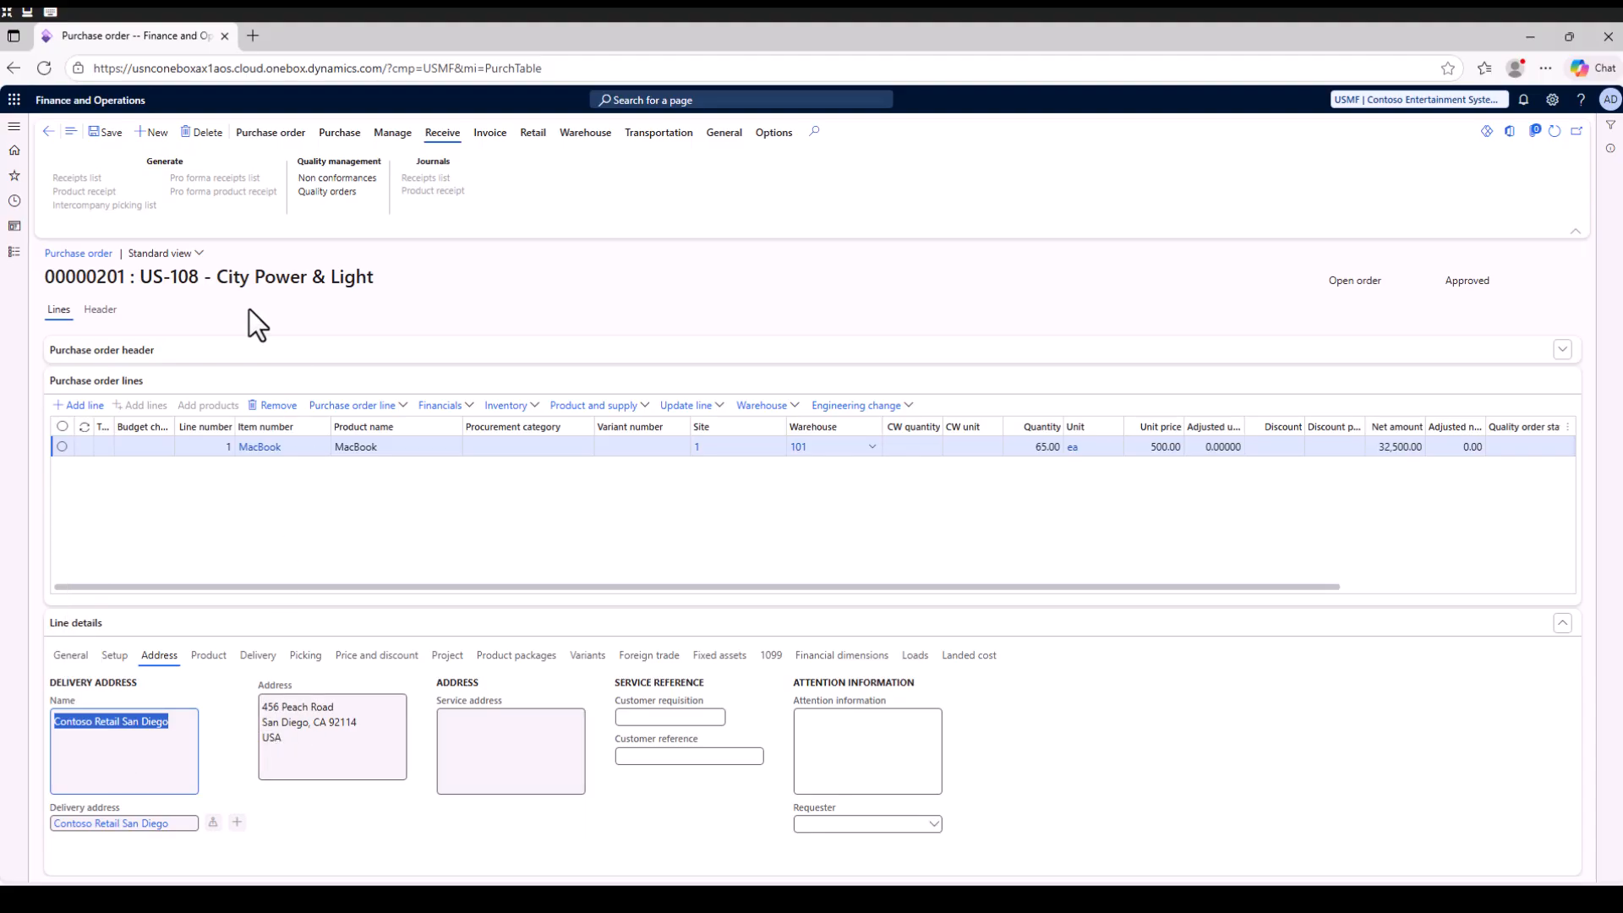
pyautogui.moveTo(111, 270); pyautogui.dragTo(45, 272)
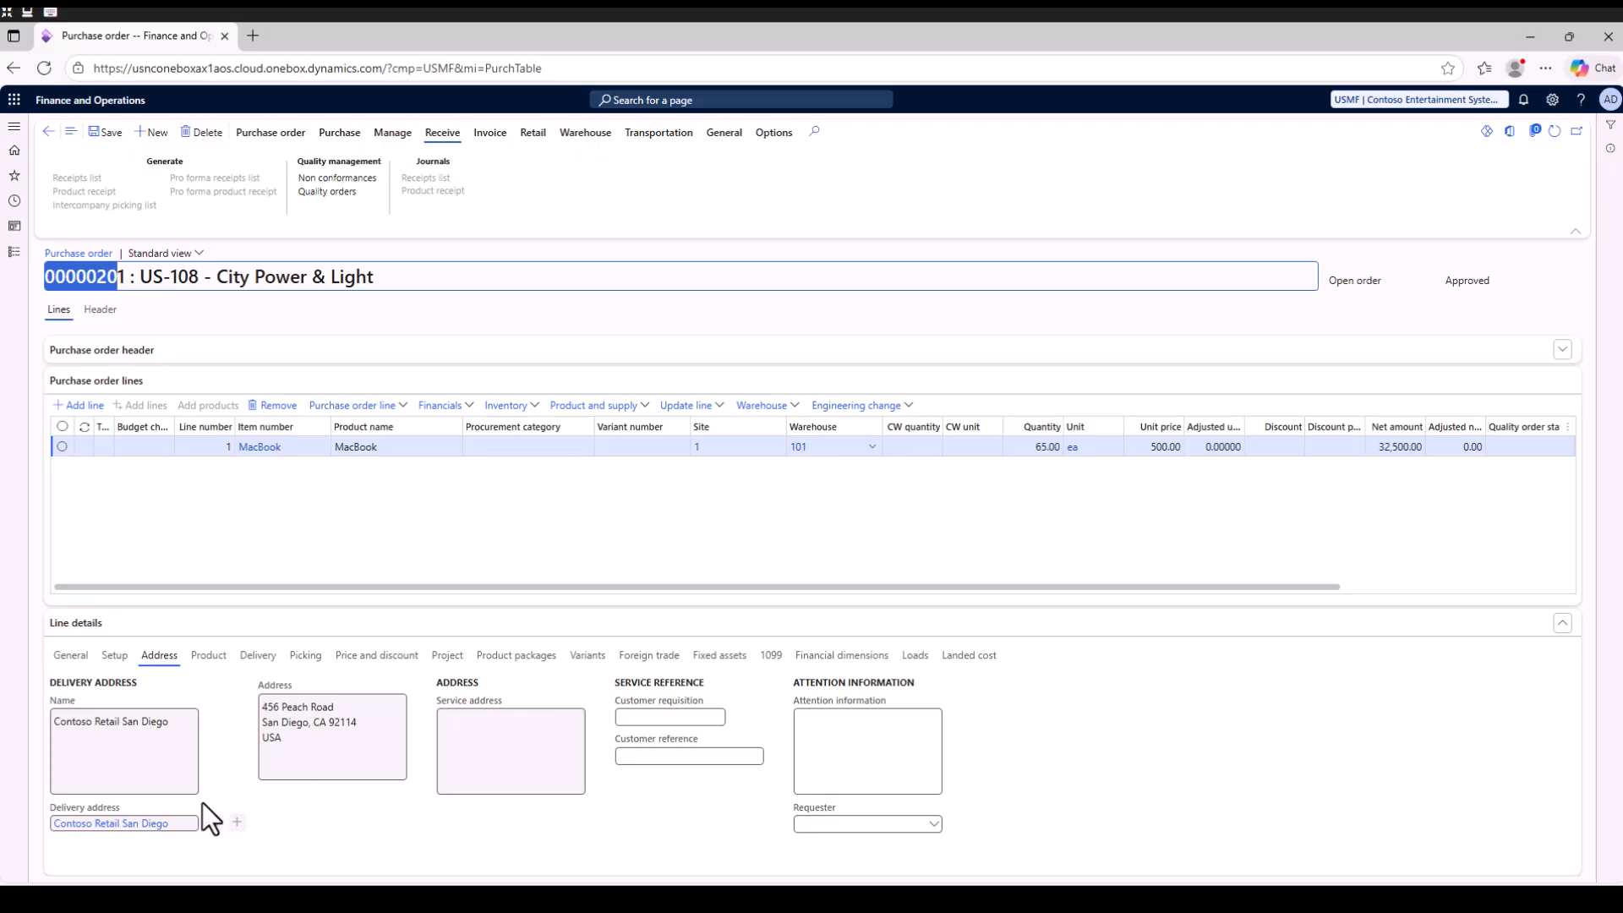
pyautogui.moveTo(172, 722); pyautogui.dragTo(54, 721)
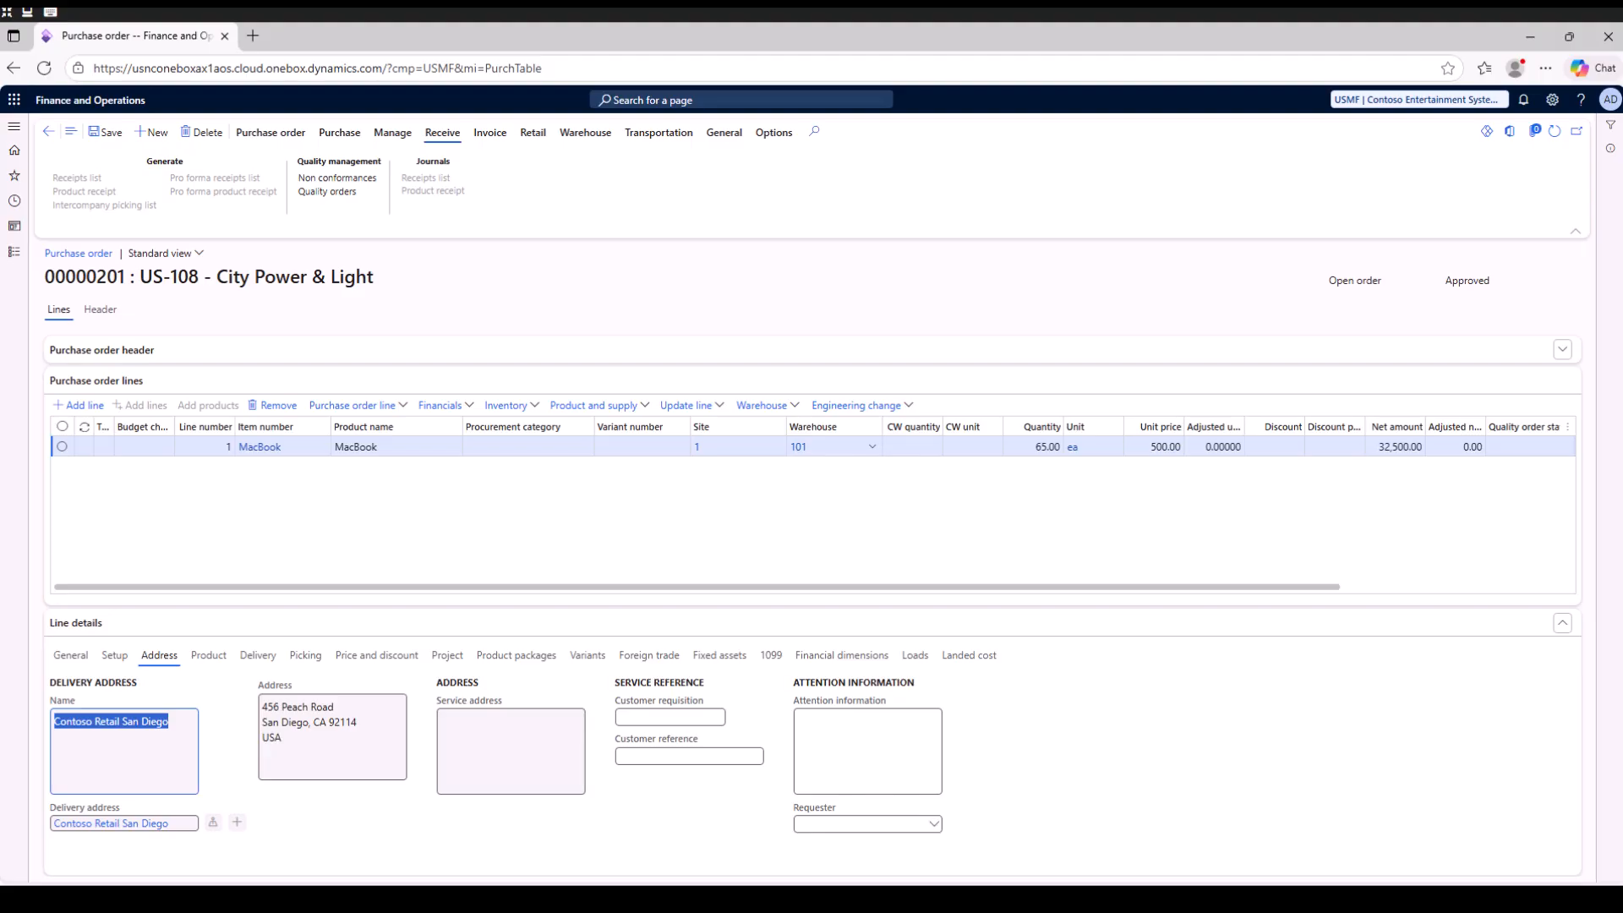
# Switch to the Notepad notes, highlight the V1 and C1 entries, and return to the purchase order.
pyautogui.hotkey('alt', 'Tab')
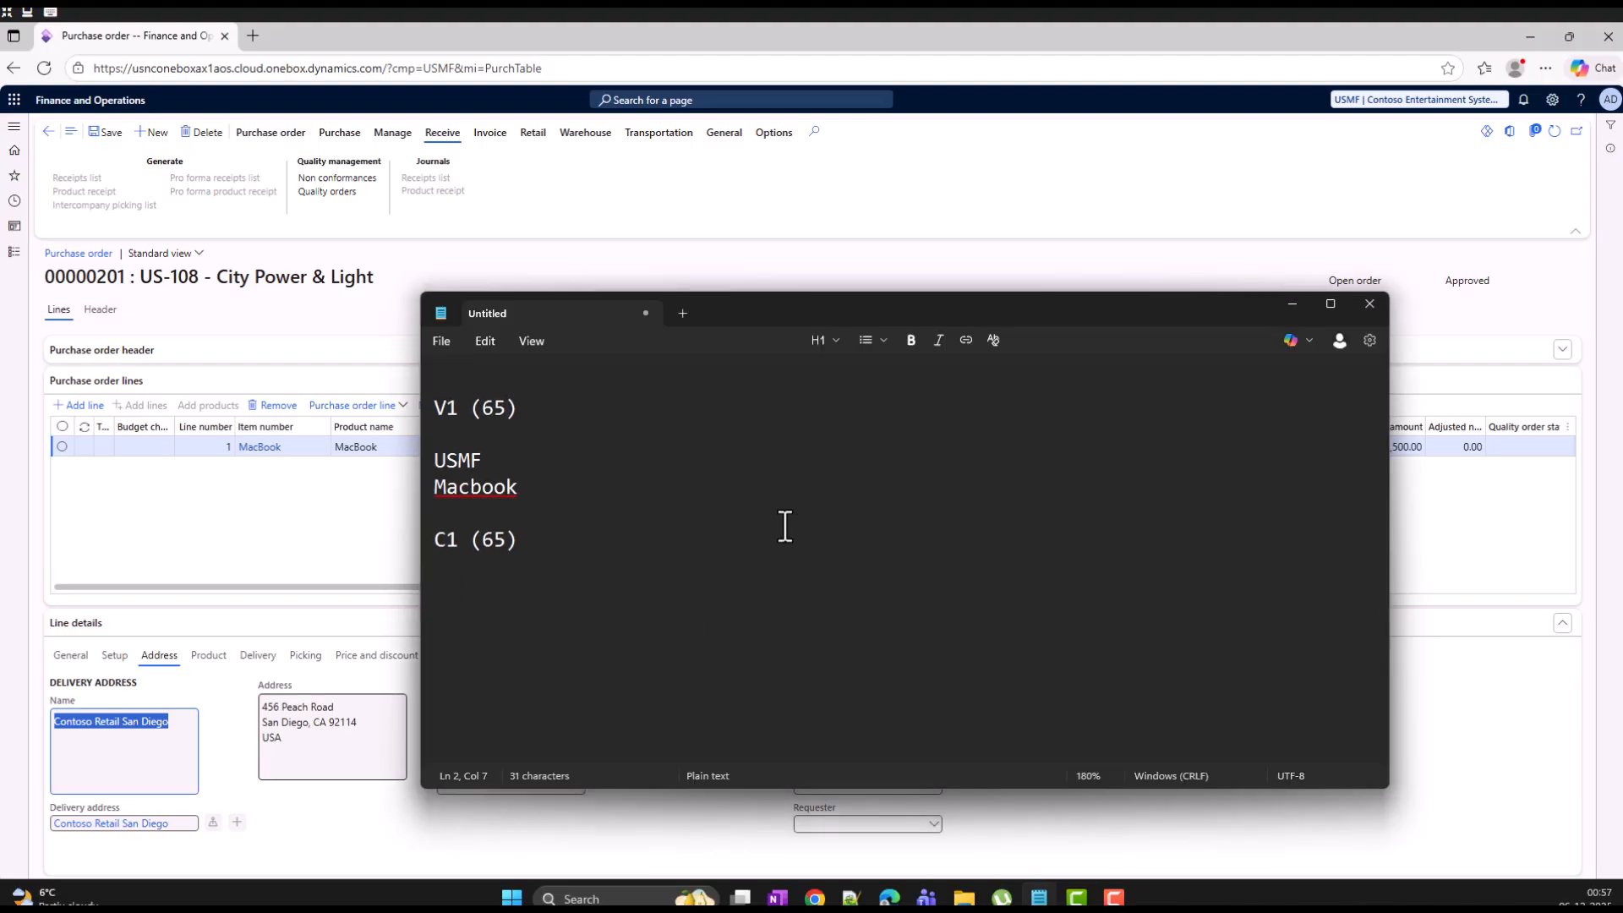
pyautogui.moveTo(552, 411); pyautogui.dragTo(442, 409)
pyautogui.click(520, 410)
pyautogui.moveTo(519, 425); pyautogui.dragTo(435, 424)
pyautogui.moveTo(519, 539); pyautogui.dragTo(439, 522)
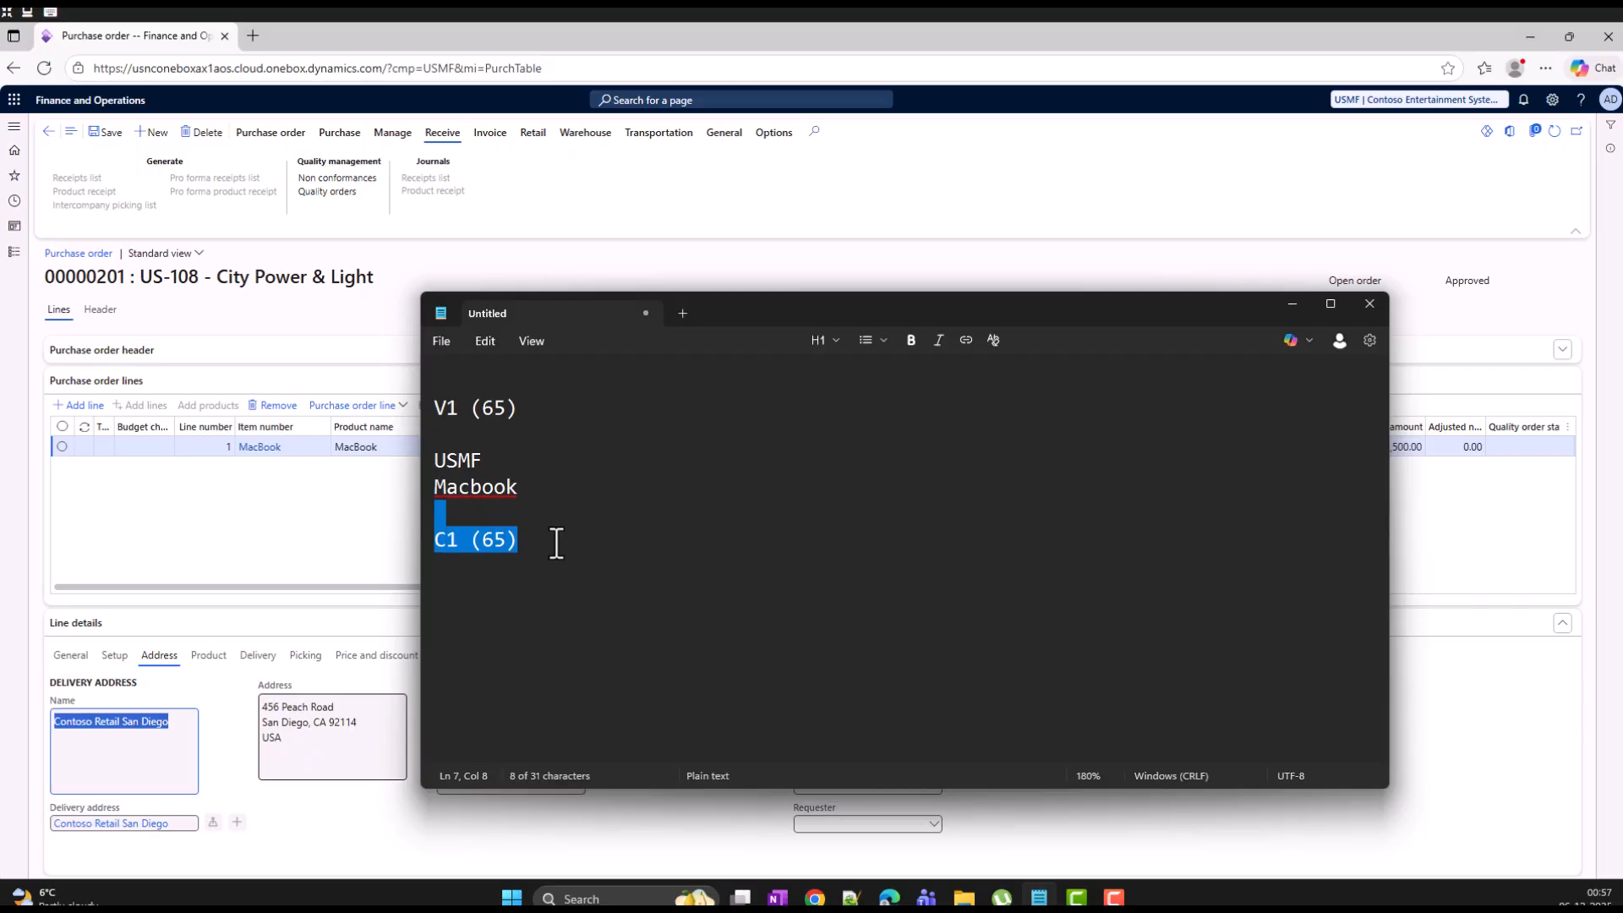
pyautogui.click(1289, 305)
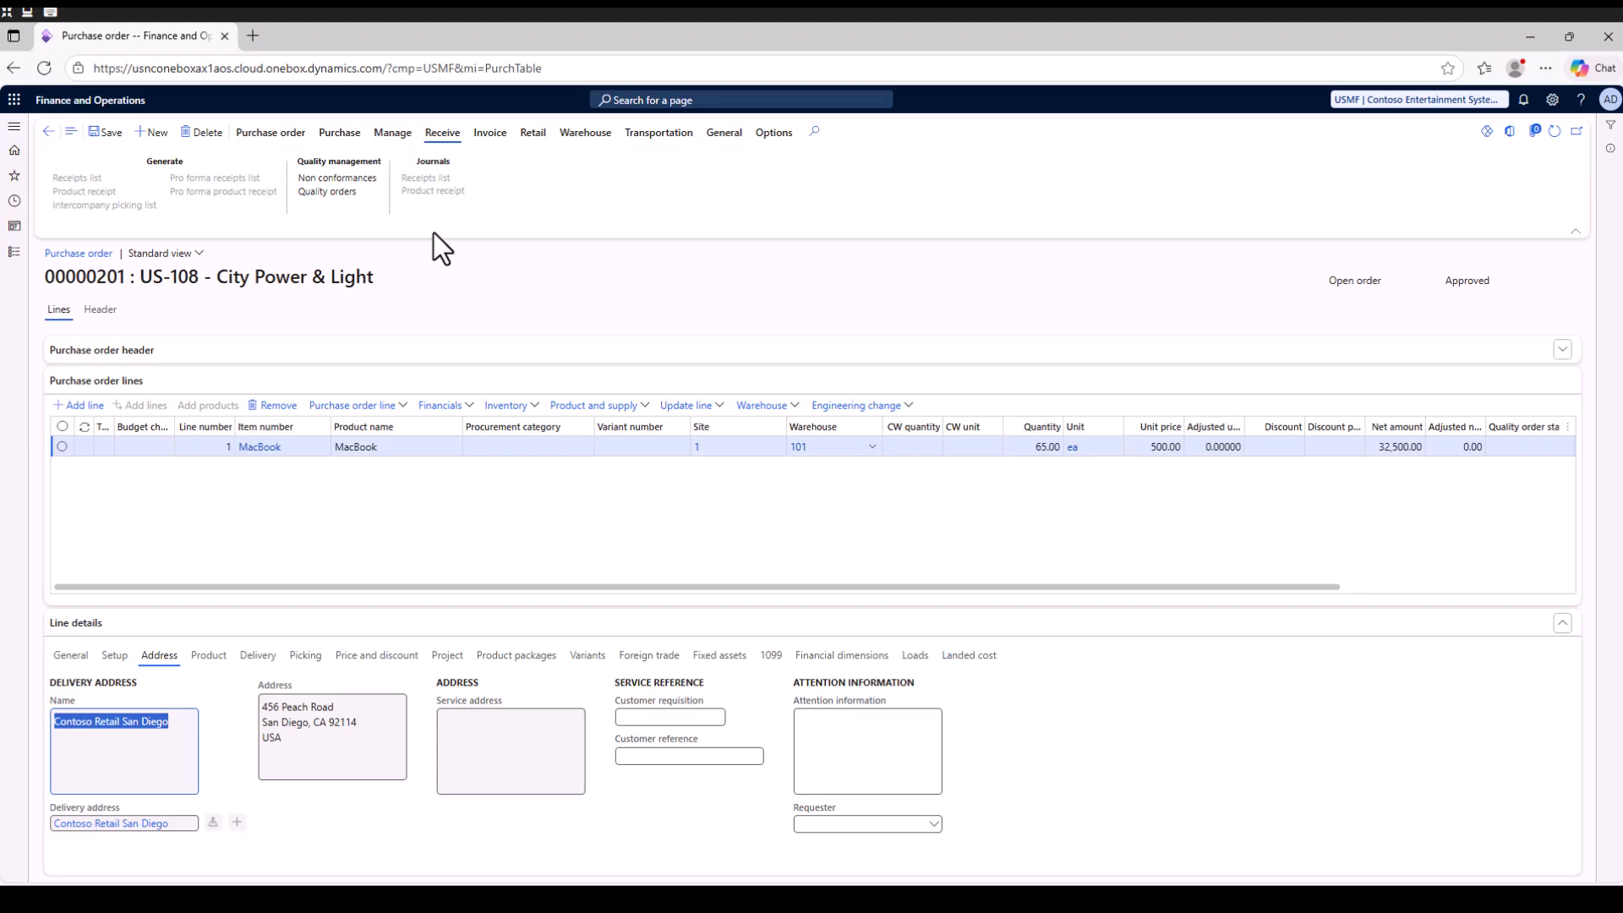
# Confirm the purchase order and try to post its product receipt for the ordered quantity with receipt number drex.
pyautogui.click(341, 135)
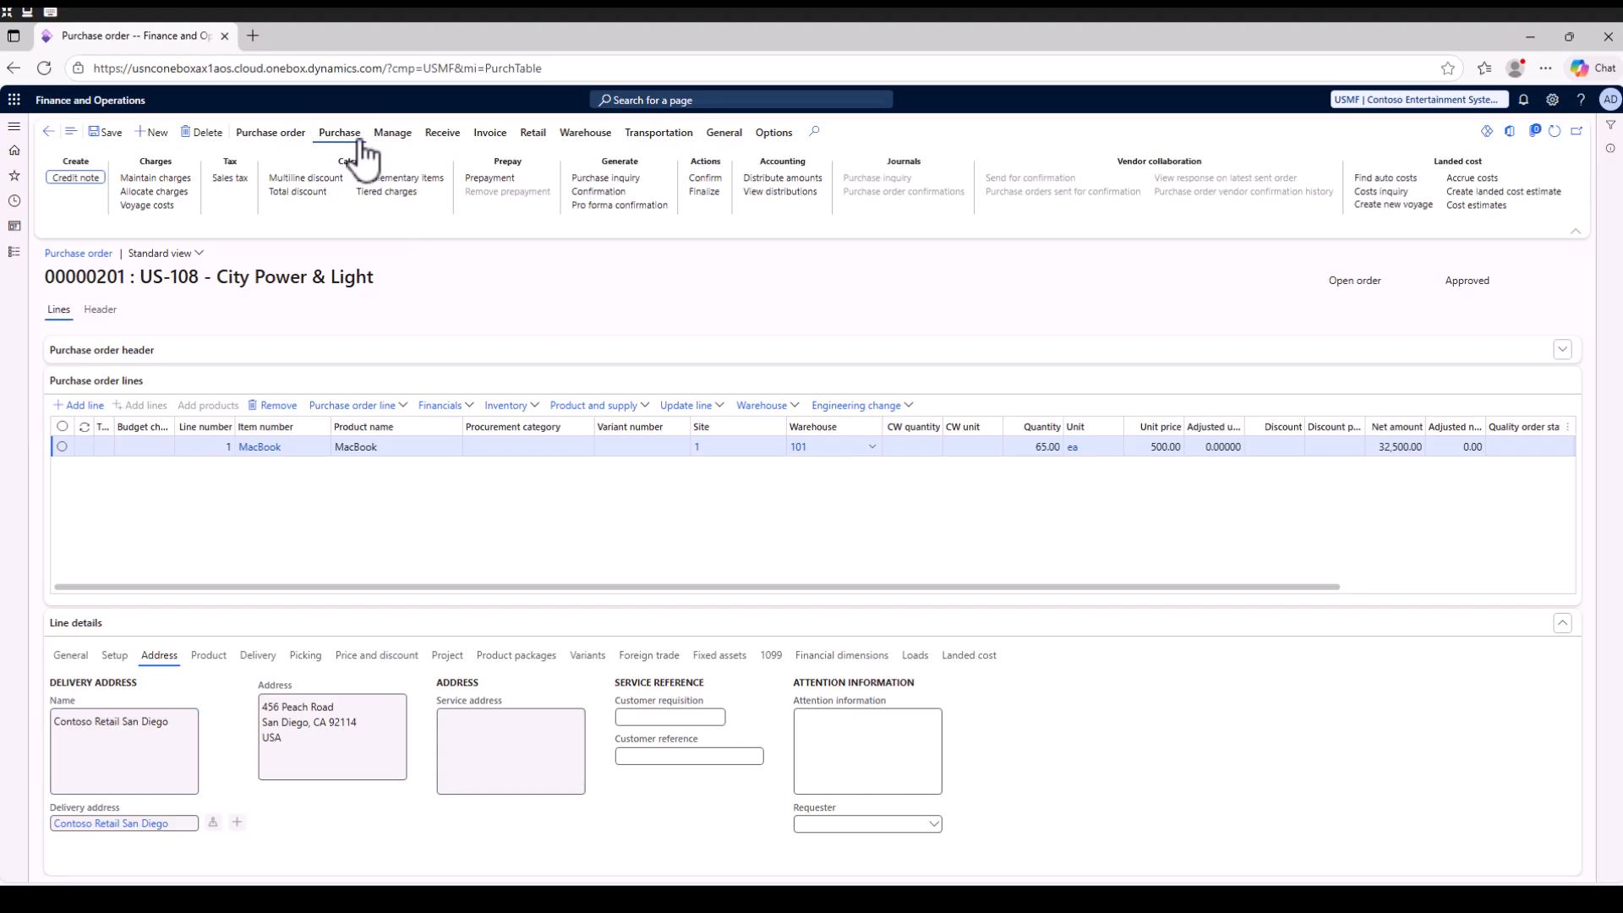
pyautogui.click(708, 180)
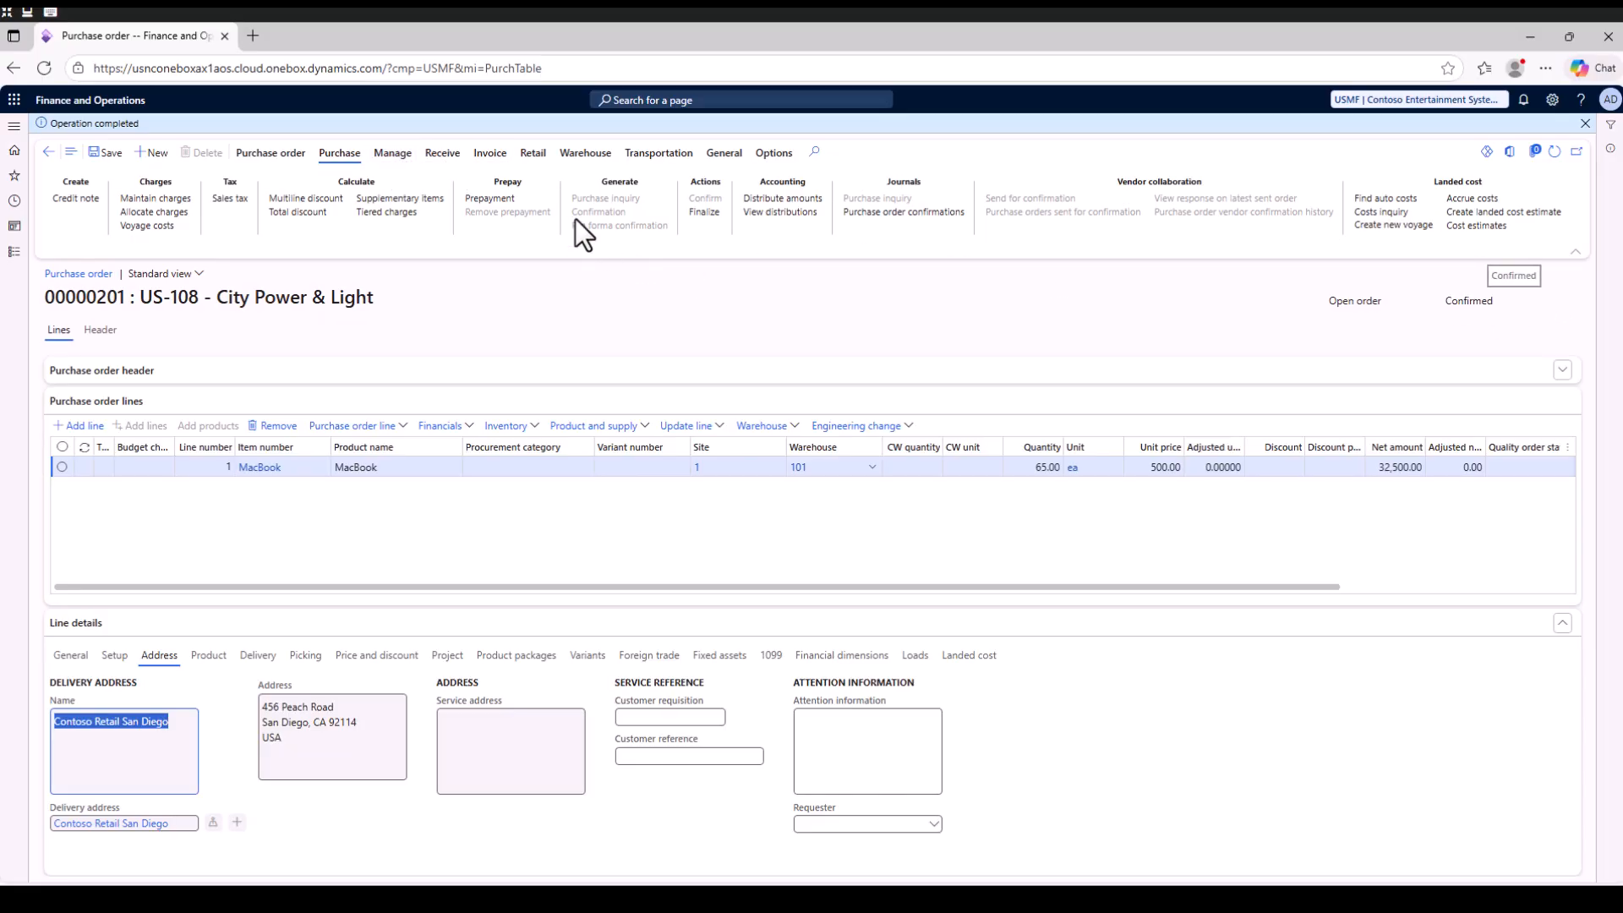
pyautogui.click(392, 155)
pyautogui.click(443, 154)
pyautogui.click(99, 214)
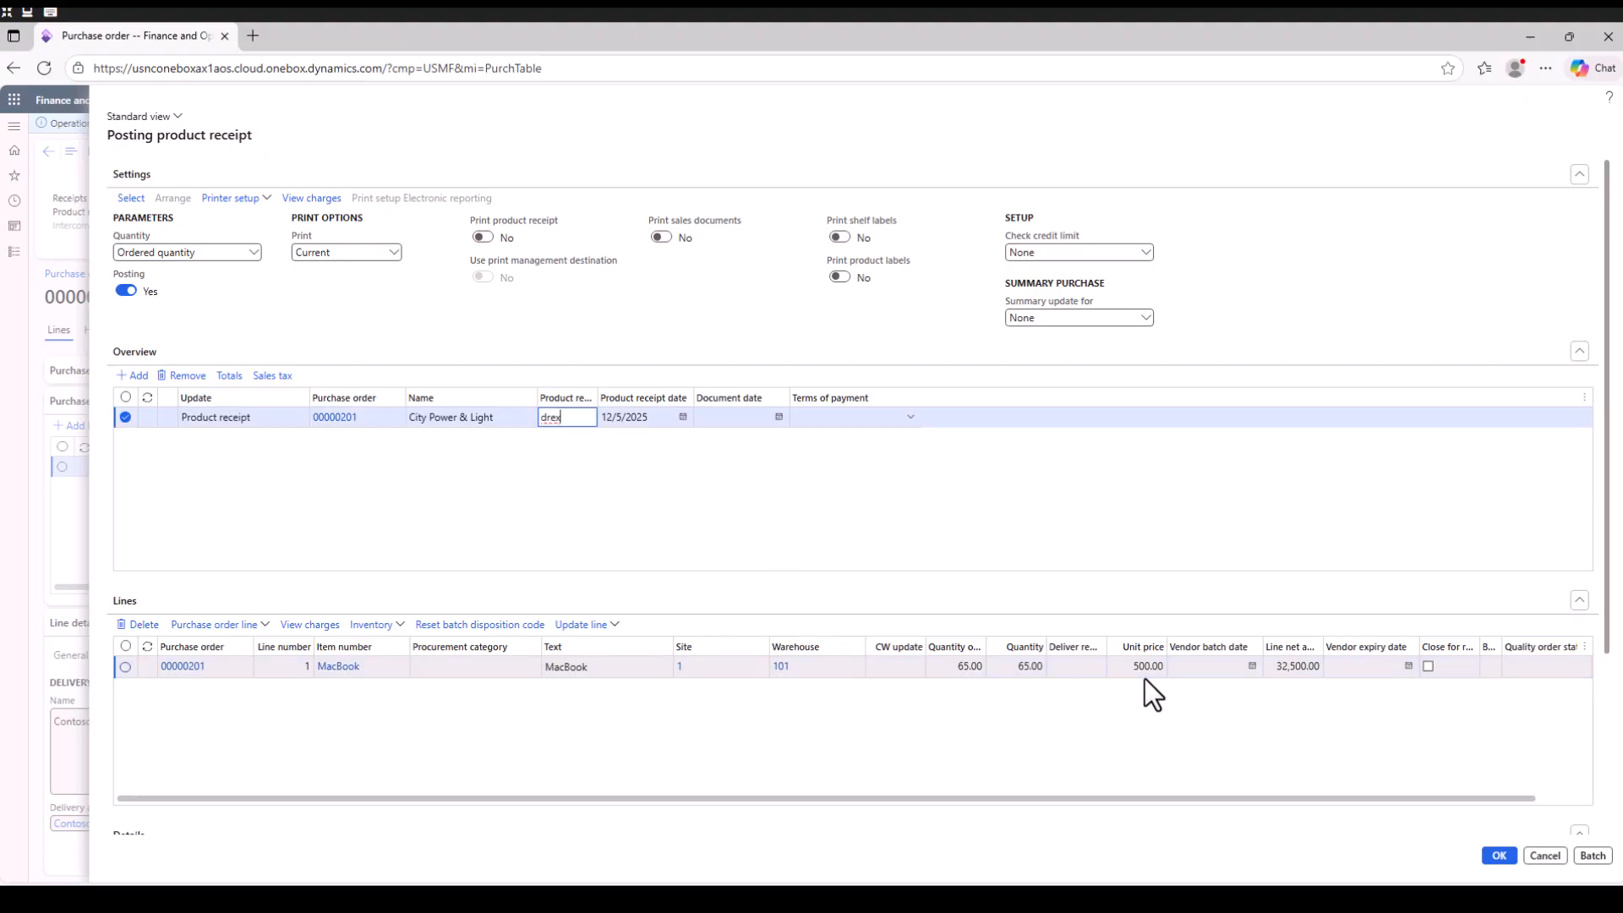
pyautogui.scroll(-3, 1377, 744)
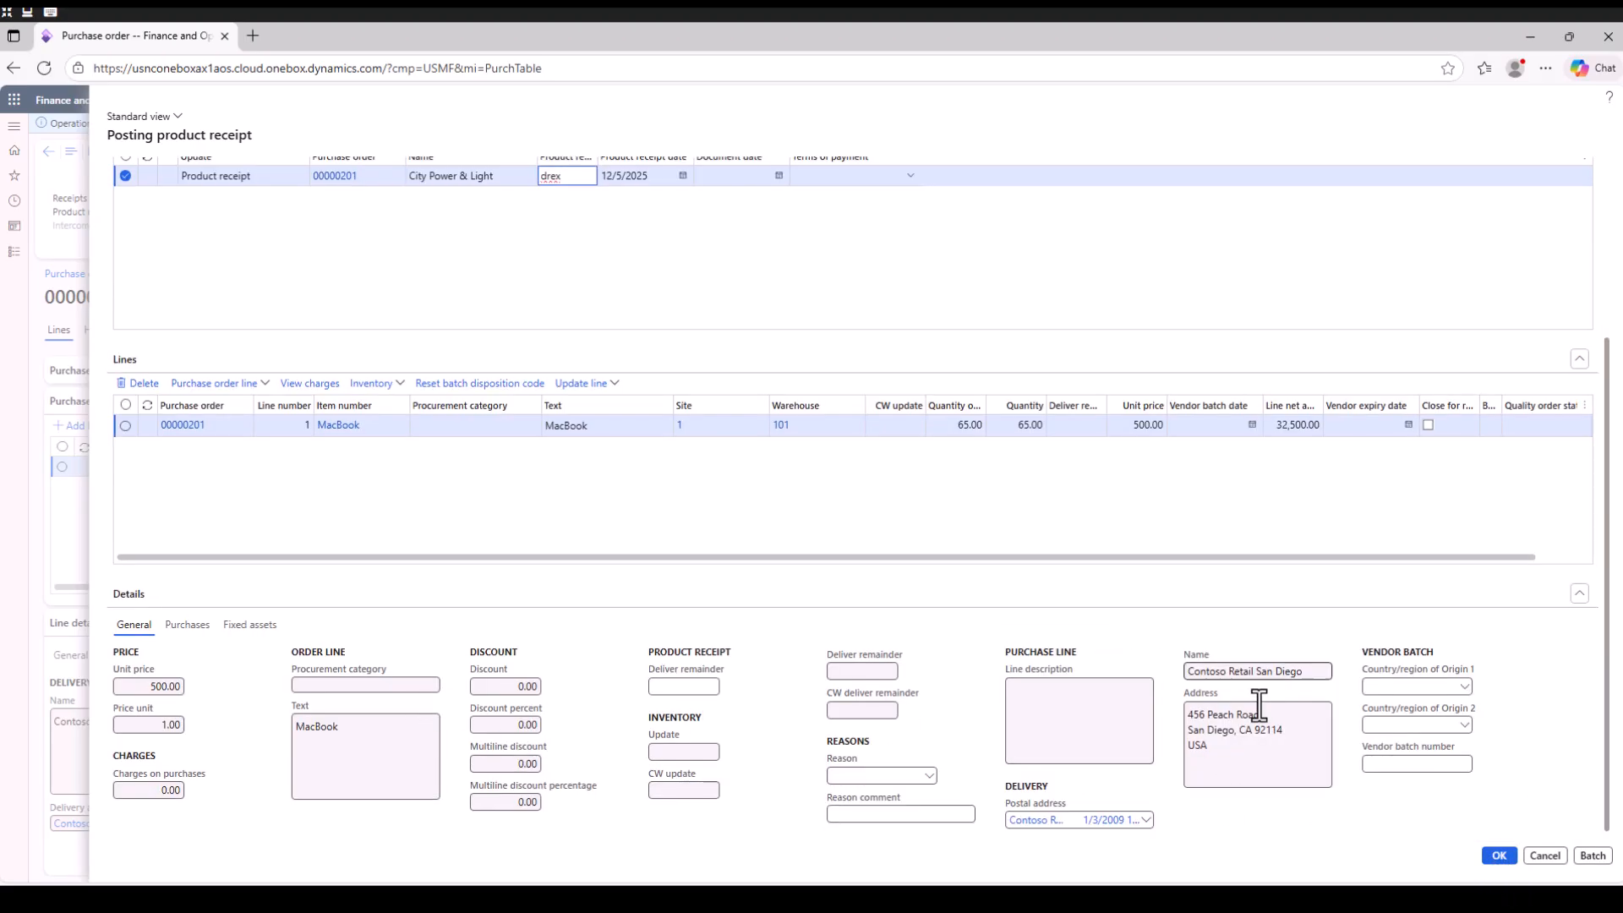
pyautogui.moveTo(1210, 745); pyautogui.dragTo(1117, 668)
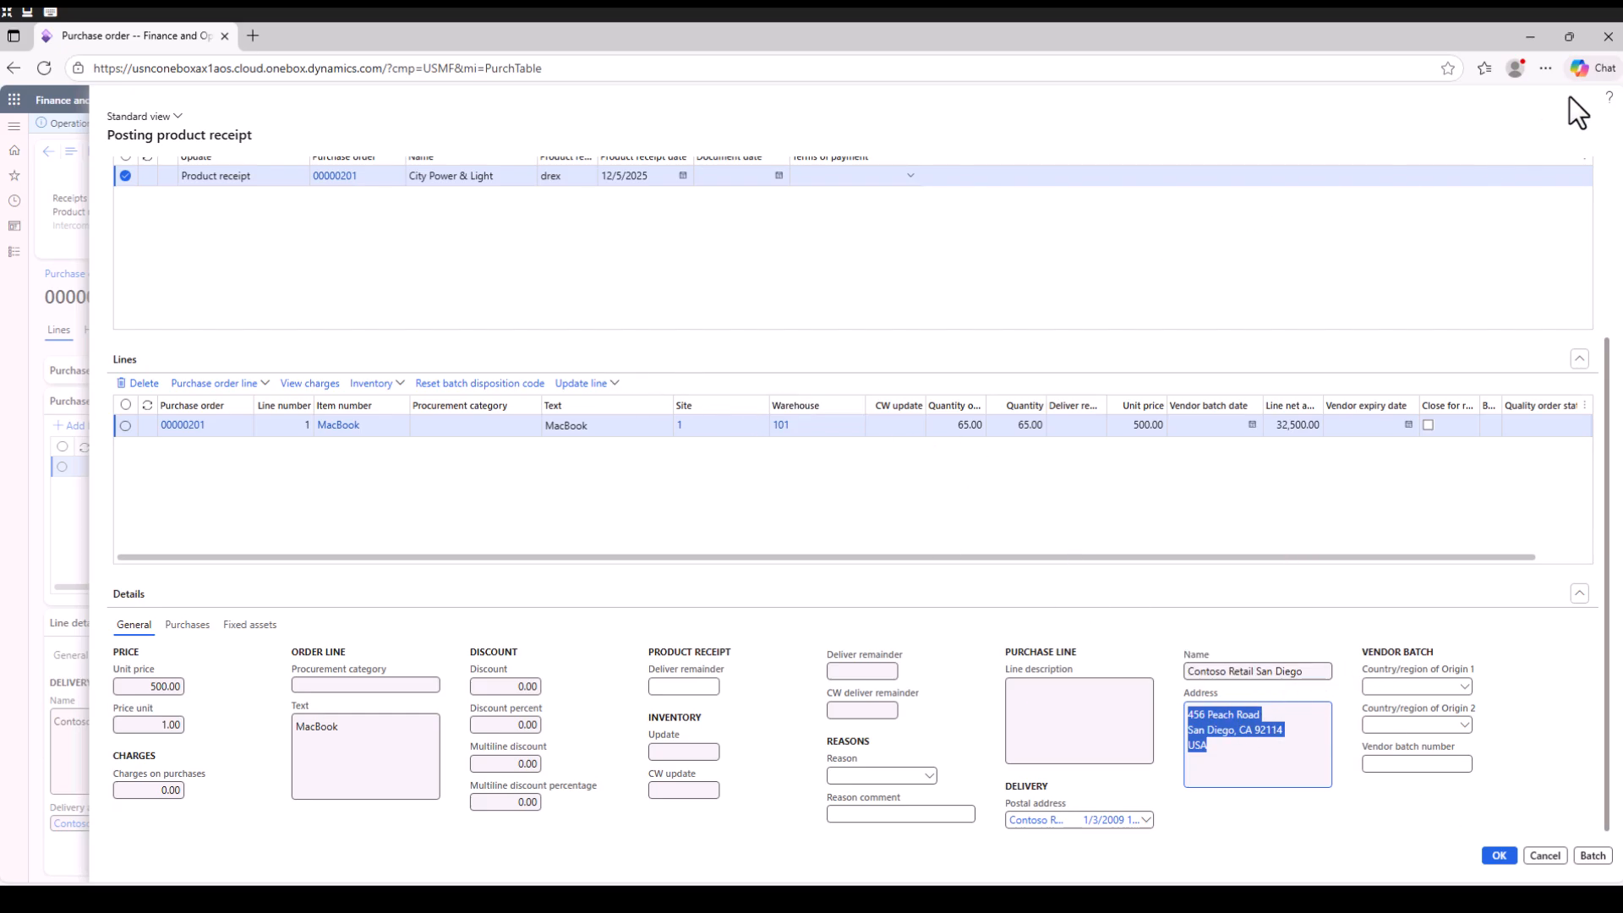
pyautogui.click(1500, 858)
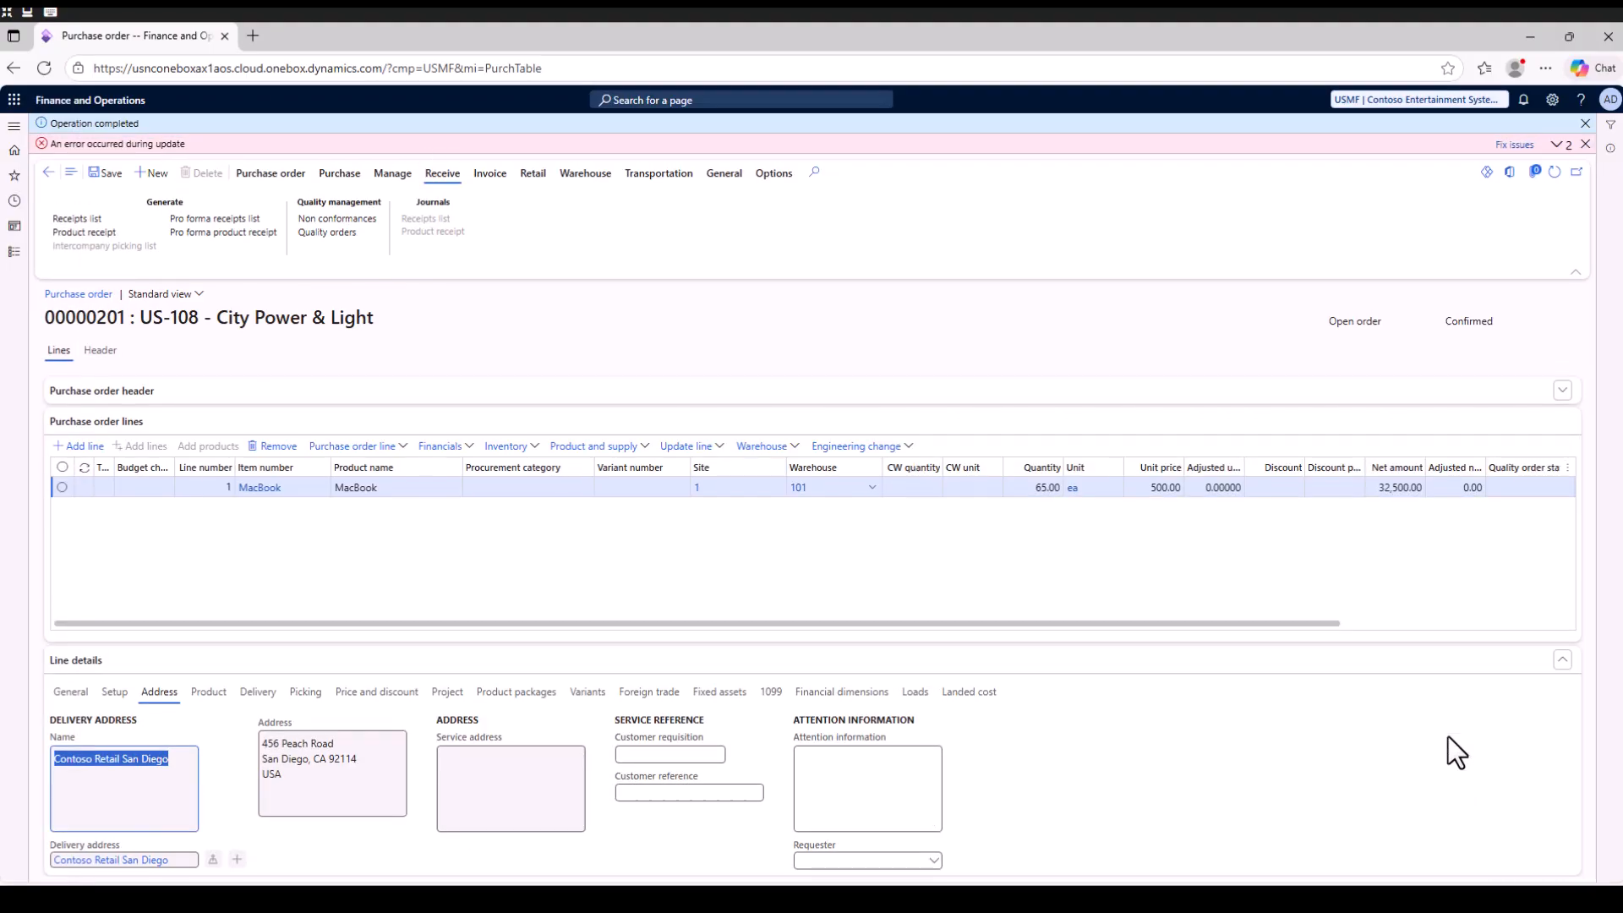
# Expand the update error and open the message details for the product receipt posting.
pyautogui.click(1560, 145)
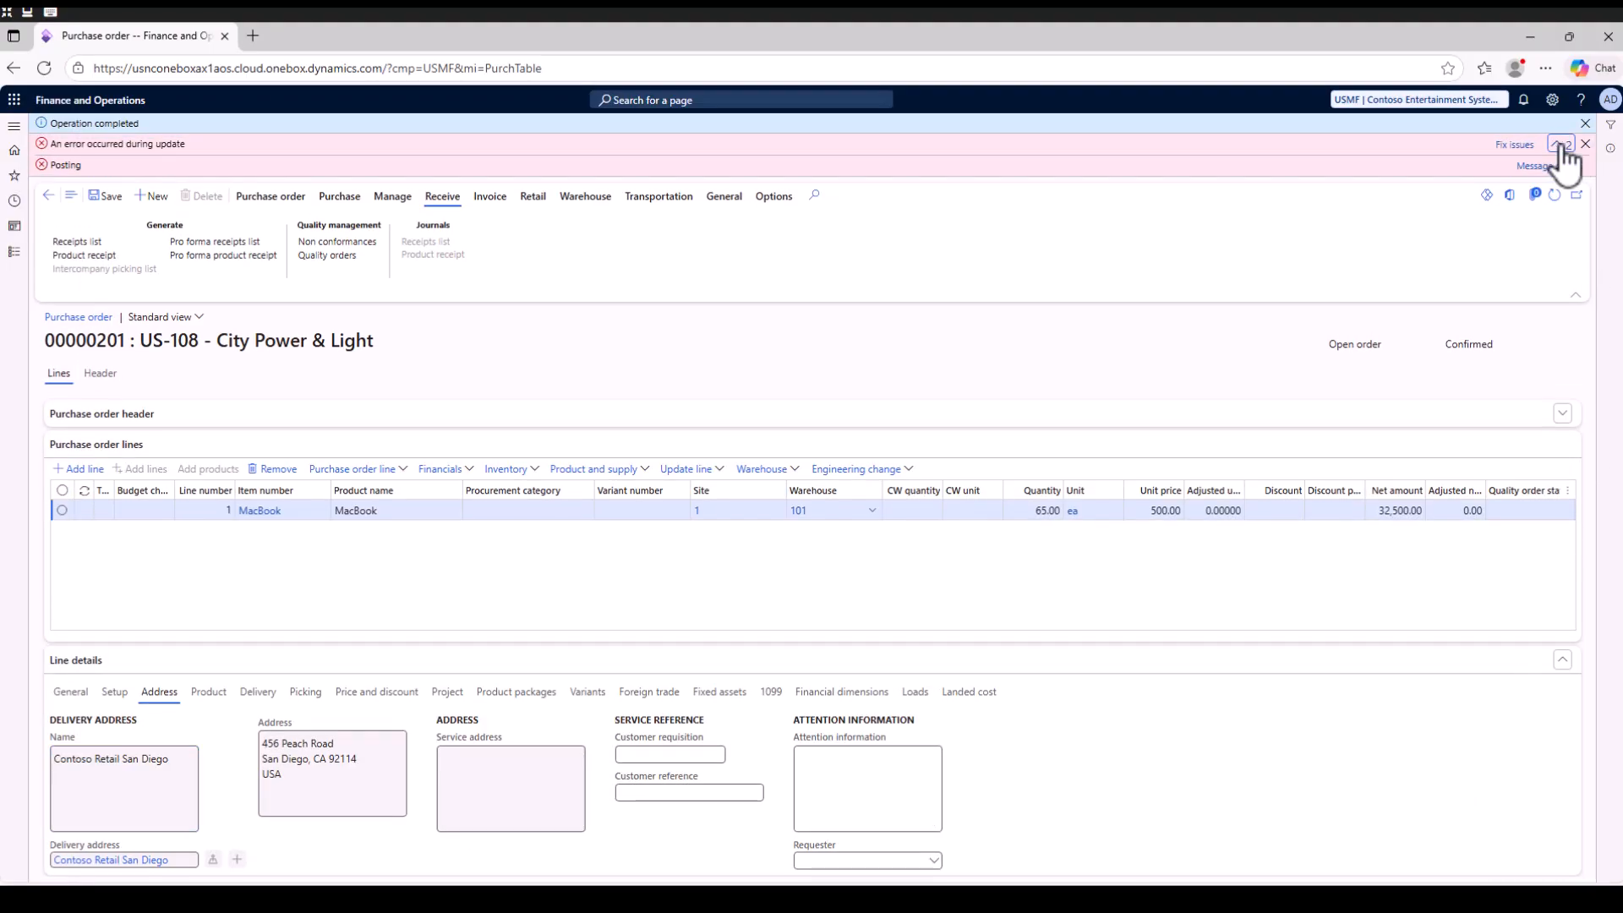
pyautogui.click(1560, 167)
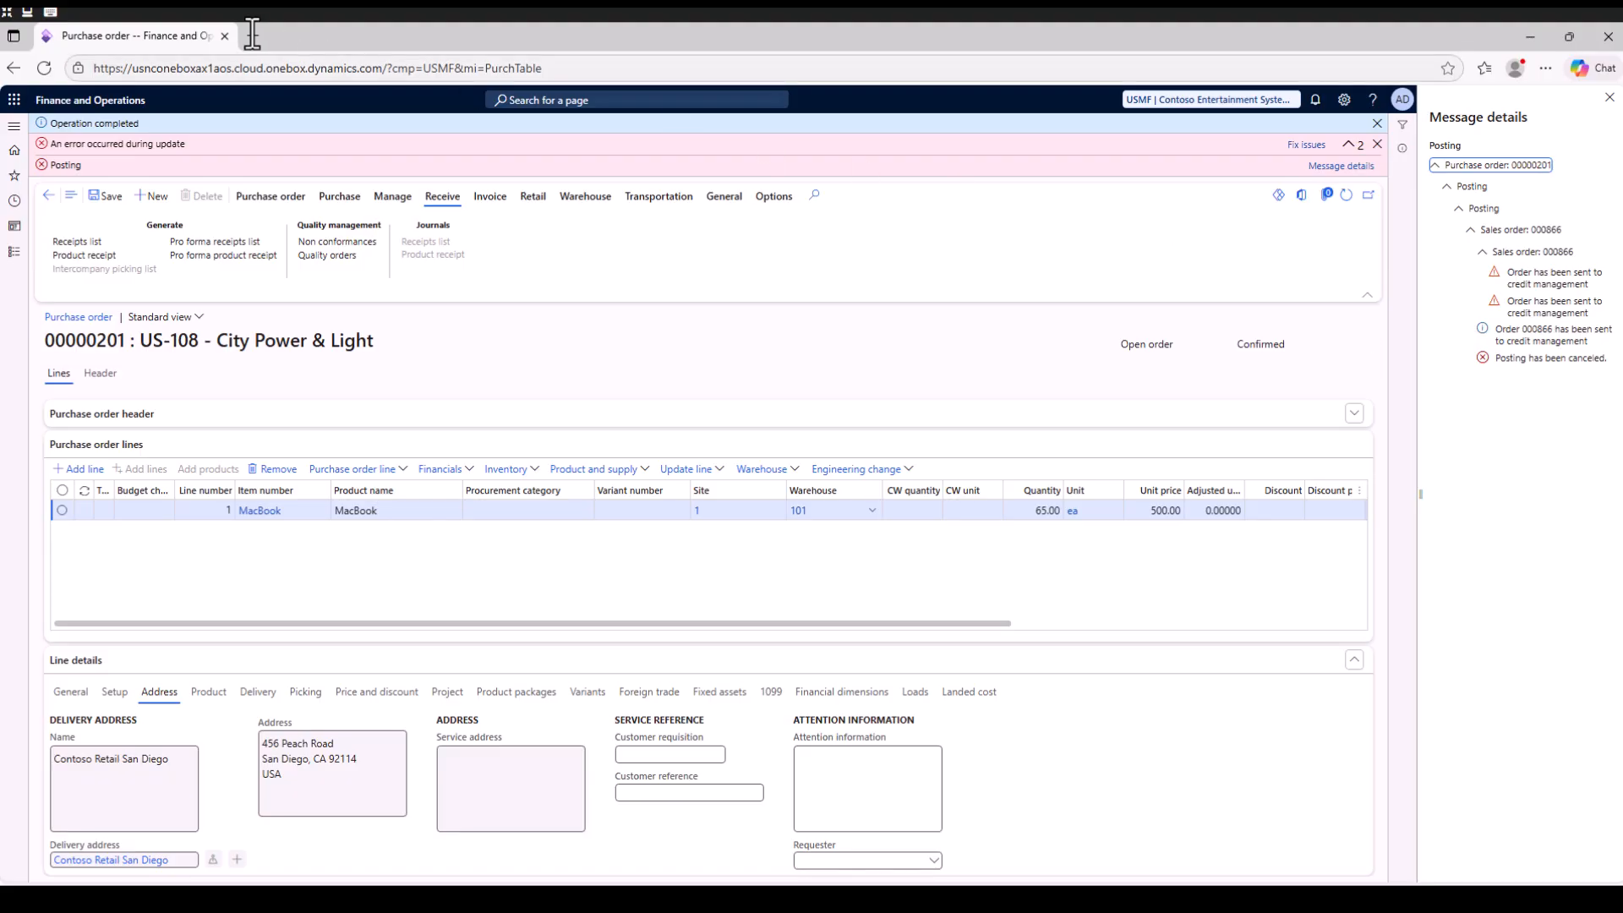
# Duplicate the browser tab and open the list of all credit holds in Credit and collections there.
pyautogui.rightClick(174, 36)
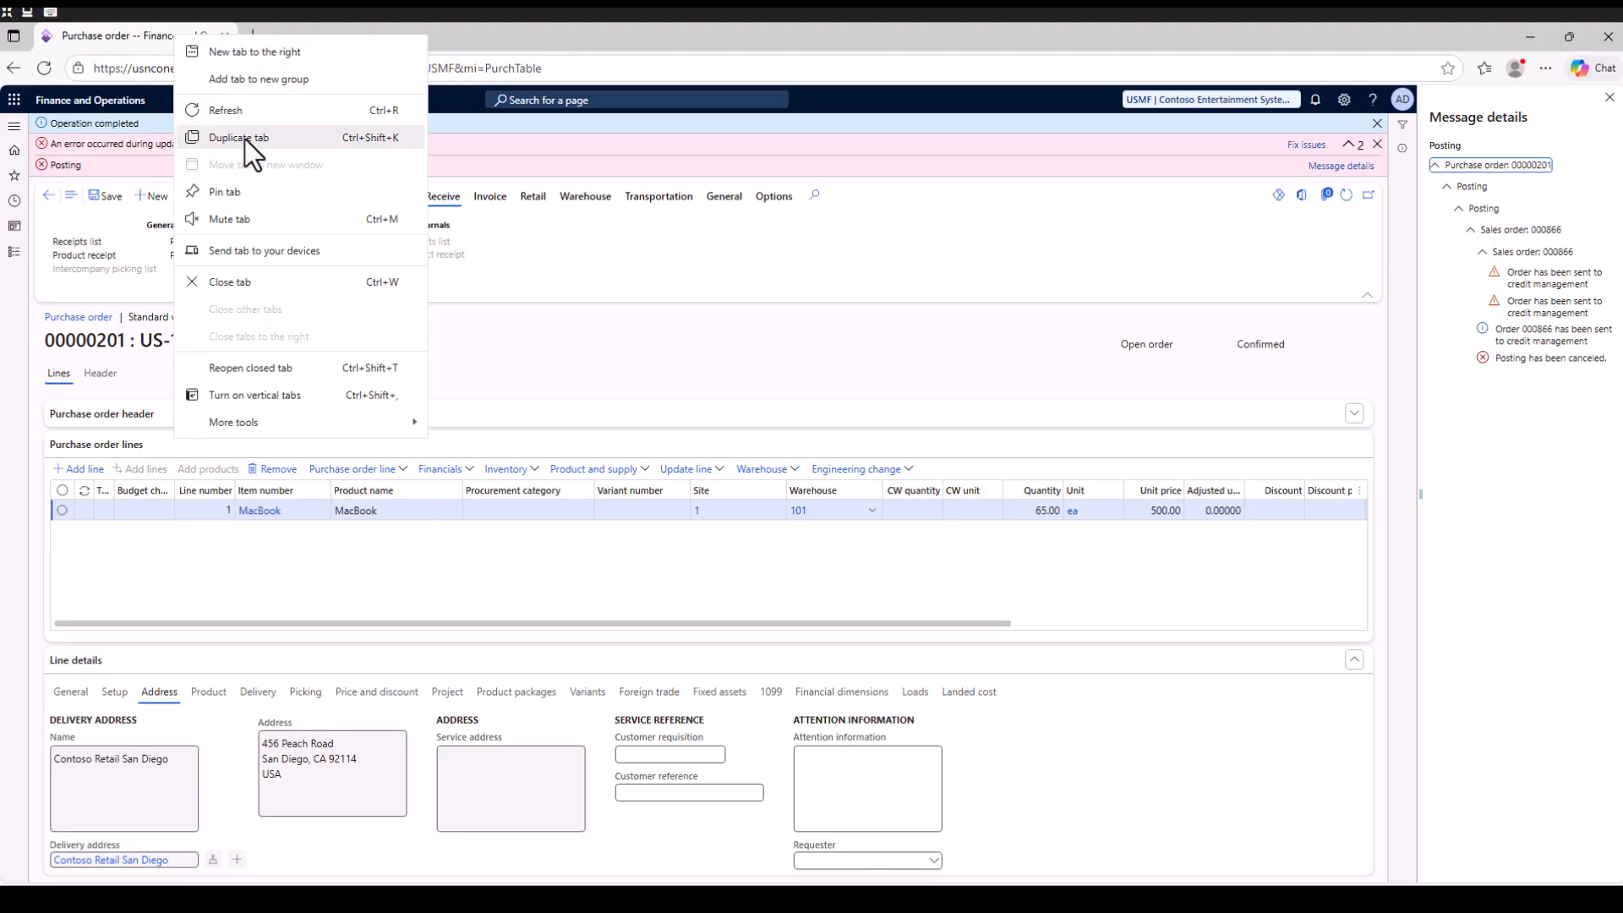
pyautogui.click(246, 138)
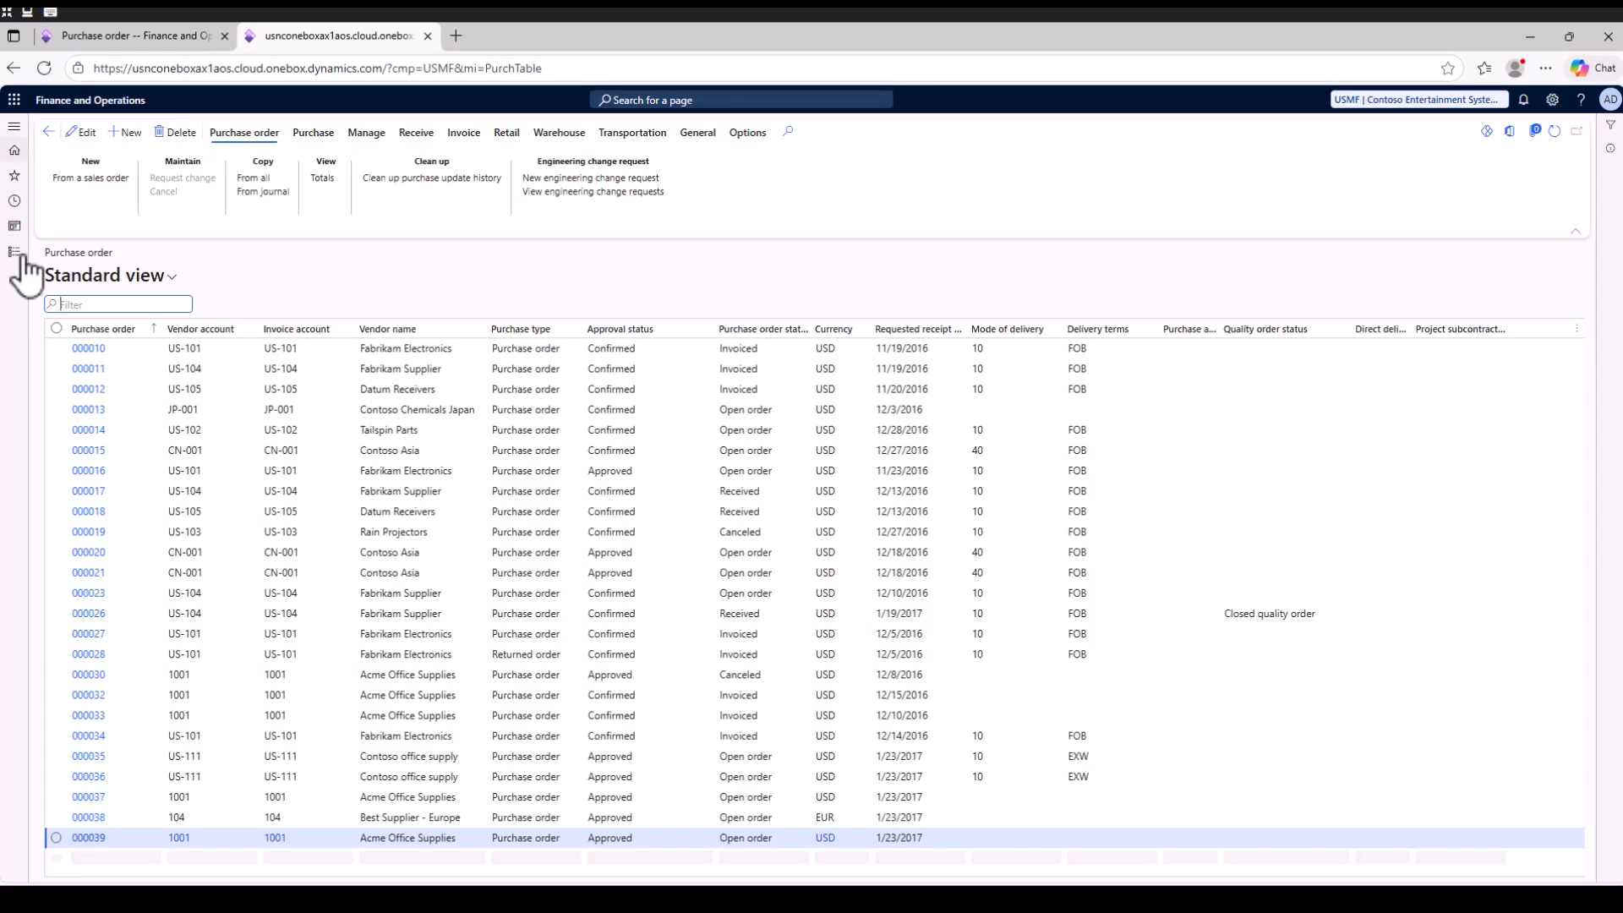
pyautogui.click(24, 258)
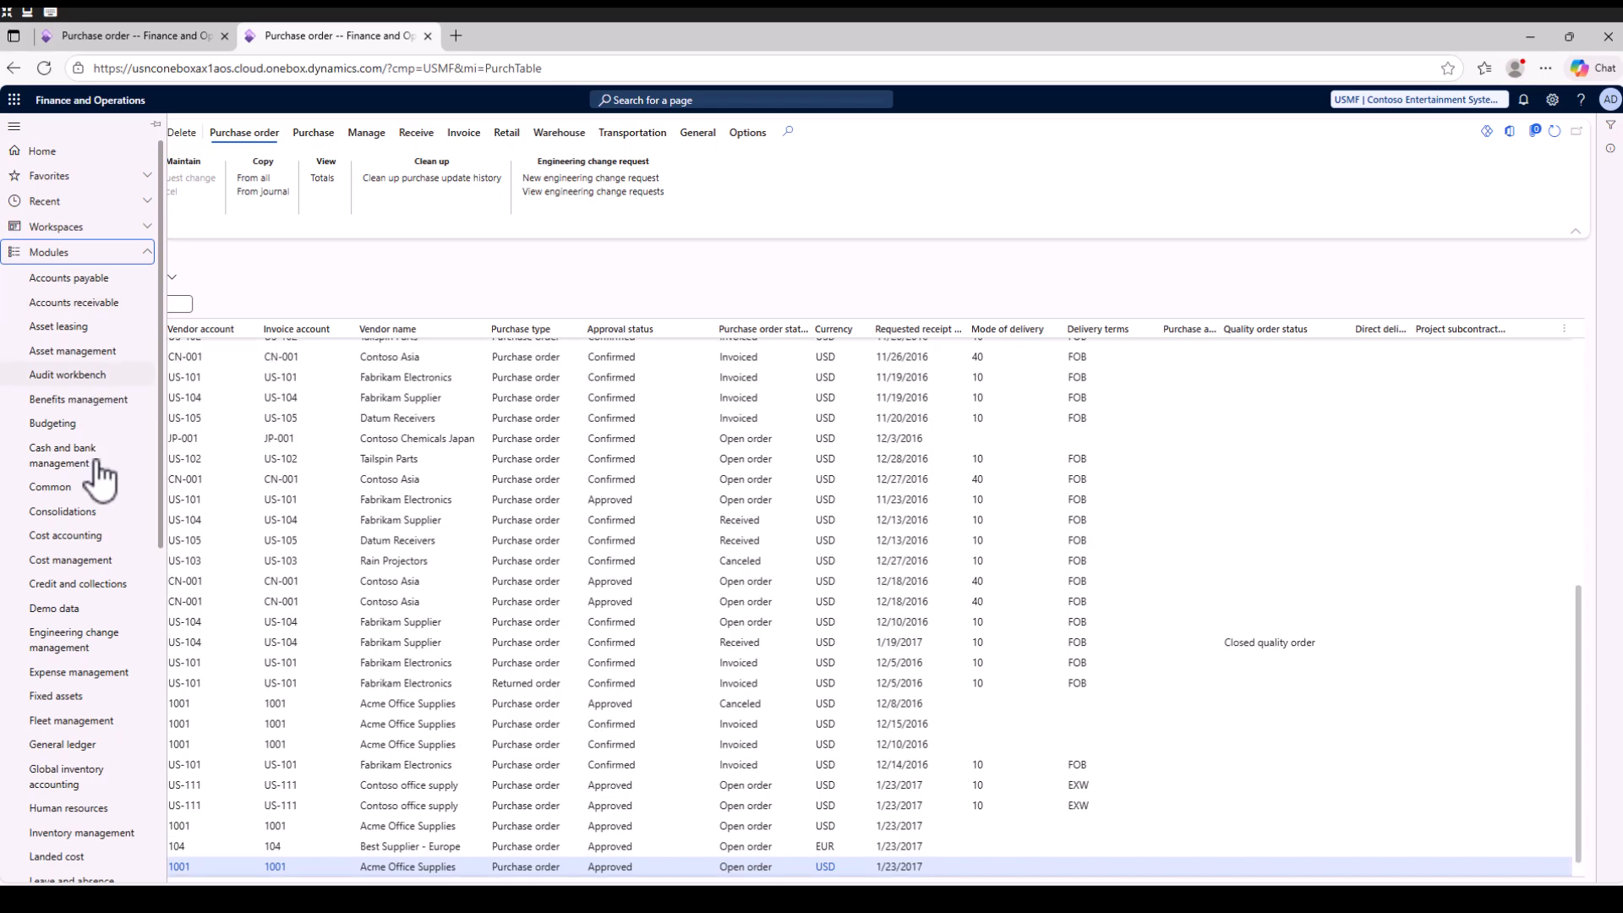
pyautogui.click(109, 594)
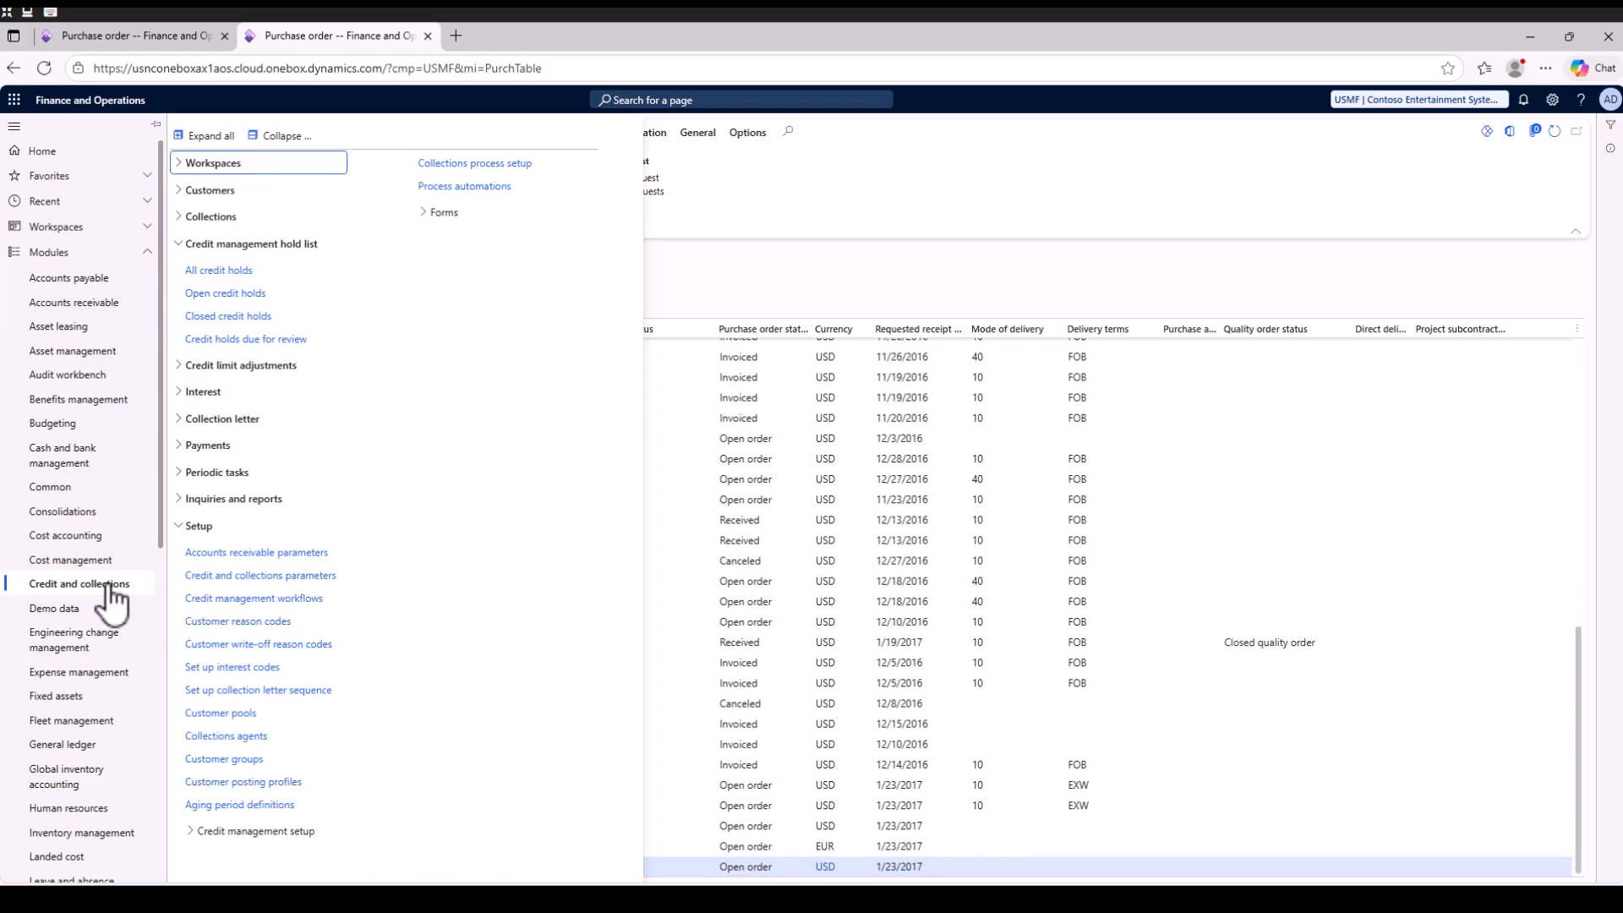
pyautogui.click(224, 270)
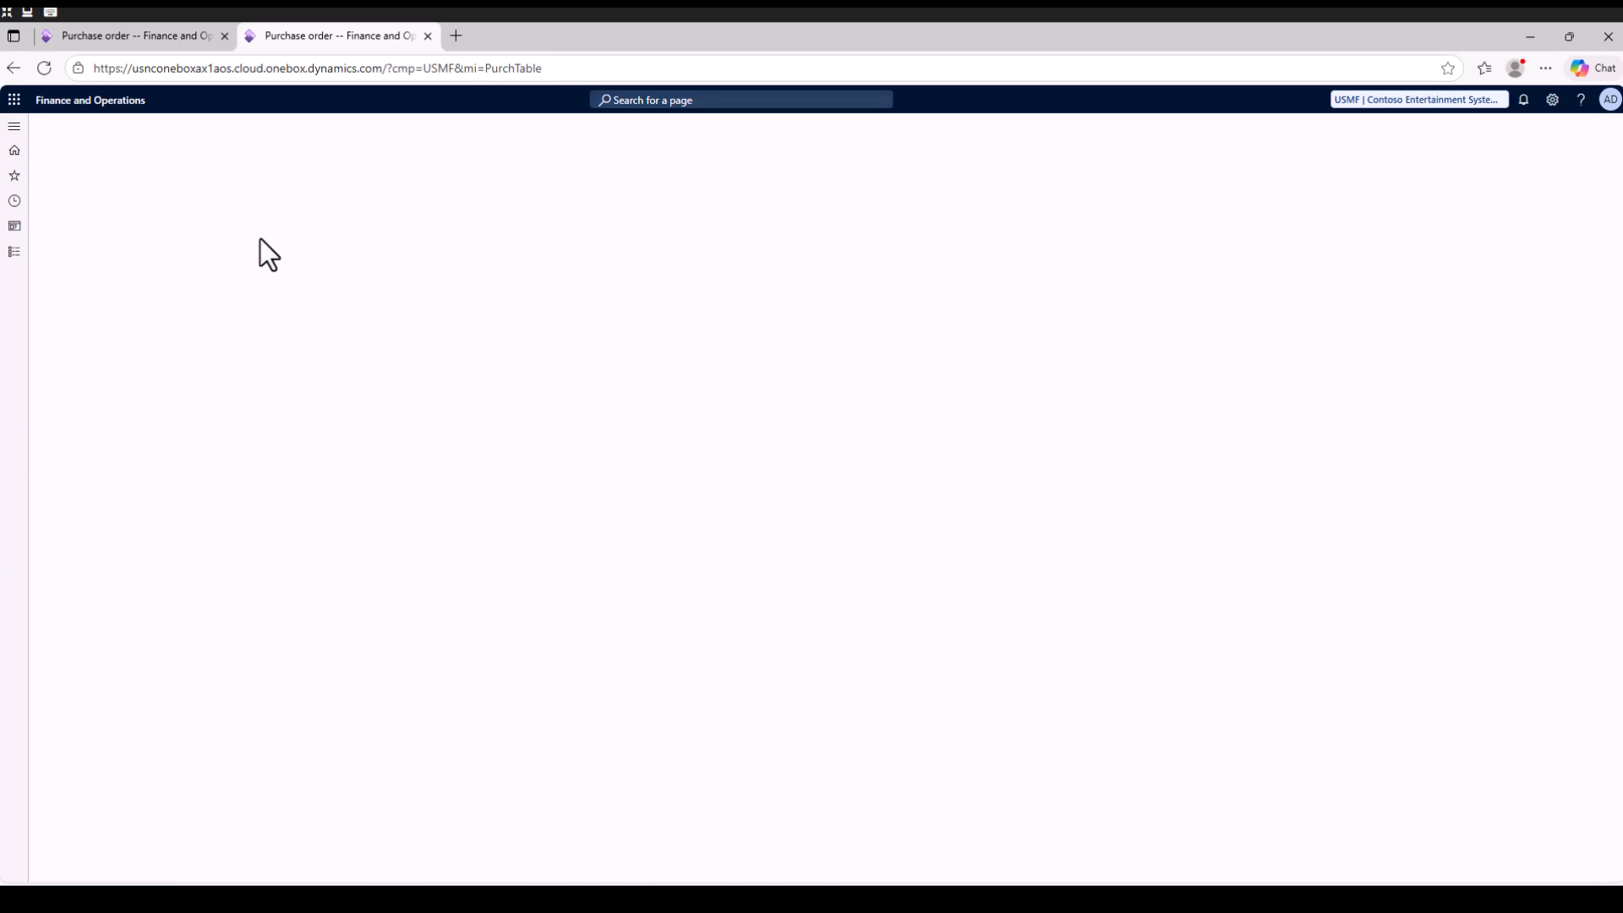
pyautogui.click(174, 350)
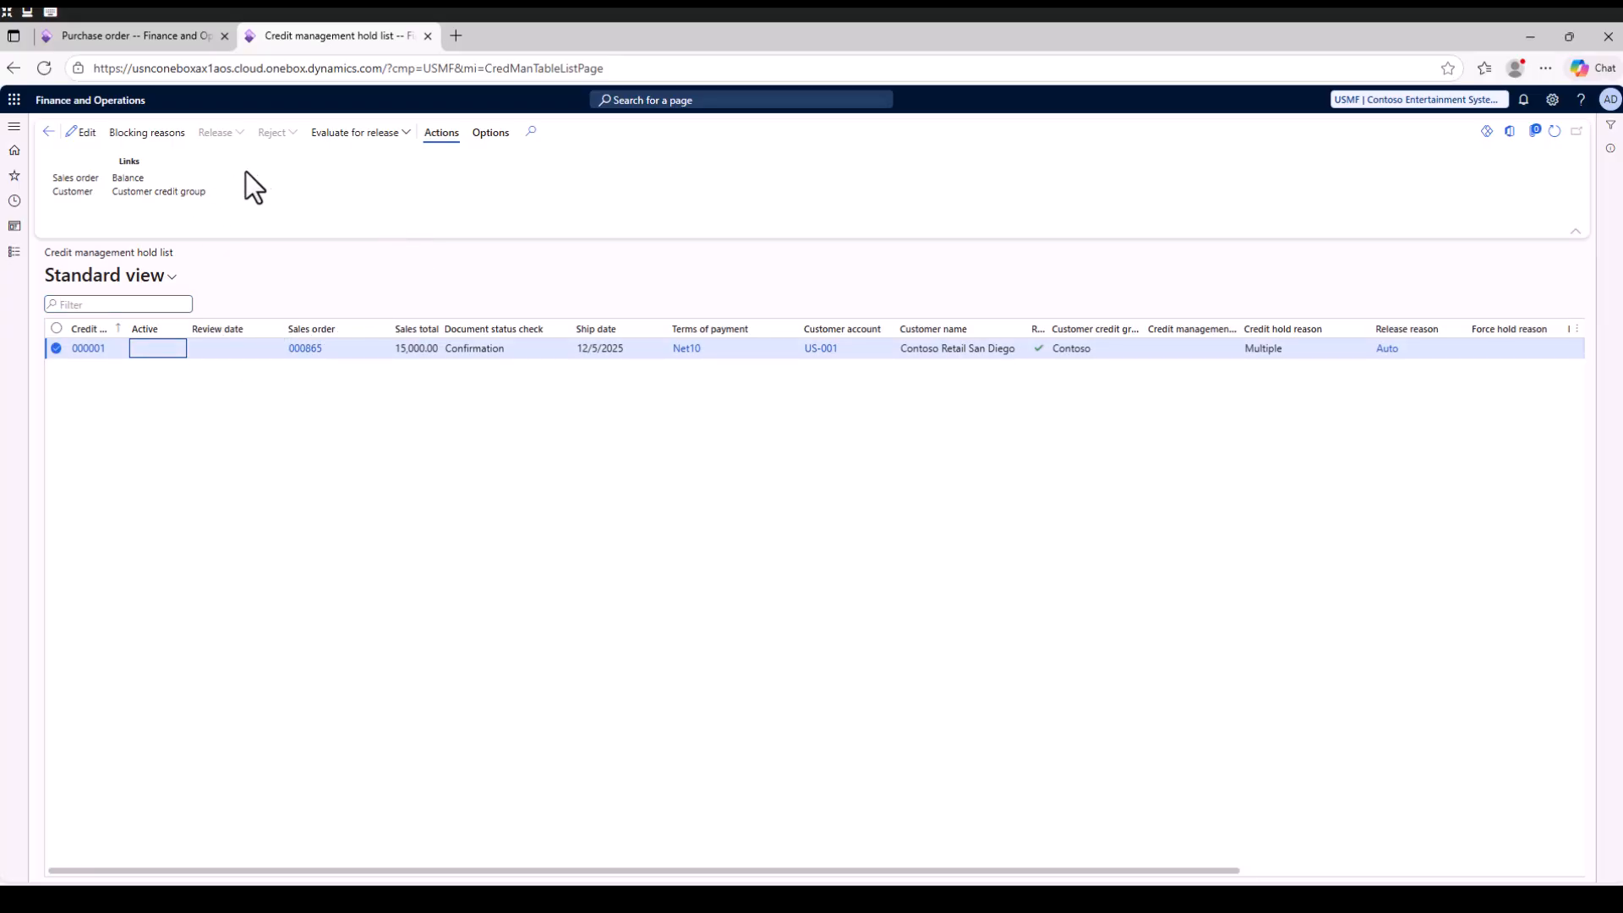
# Check the sales order blocking rules in their browser tab and return to the purchase order.
pyautogui.click(135, 31)
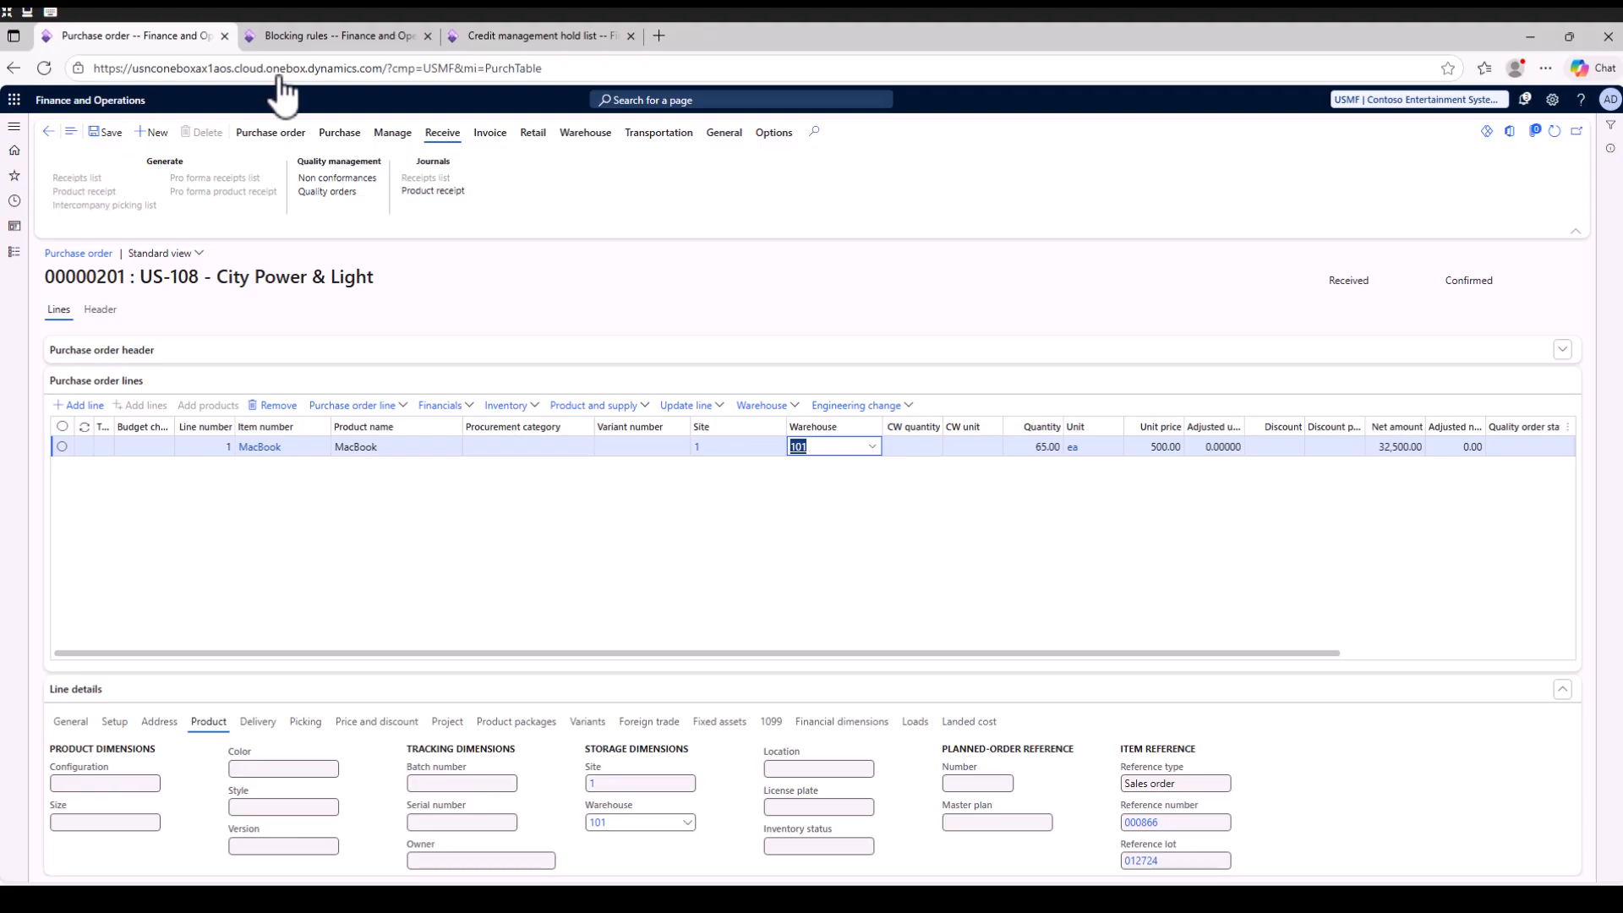
pyautogui.click(317, 37)
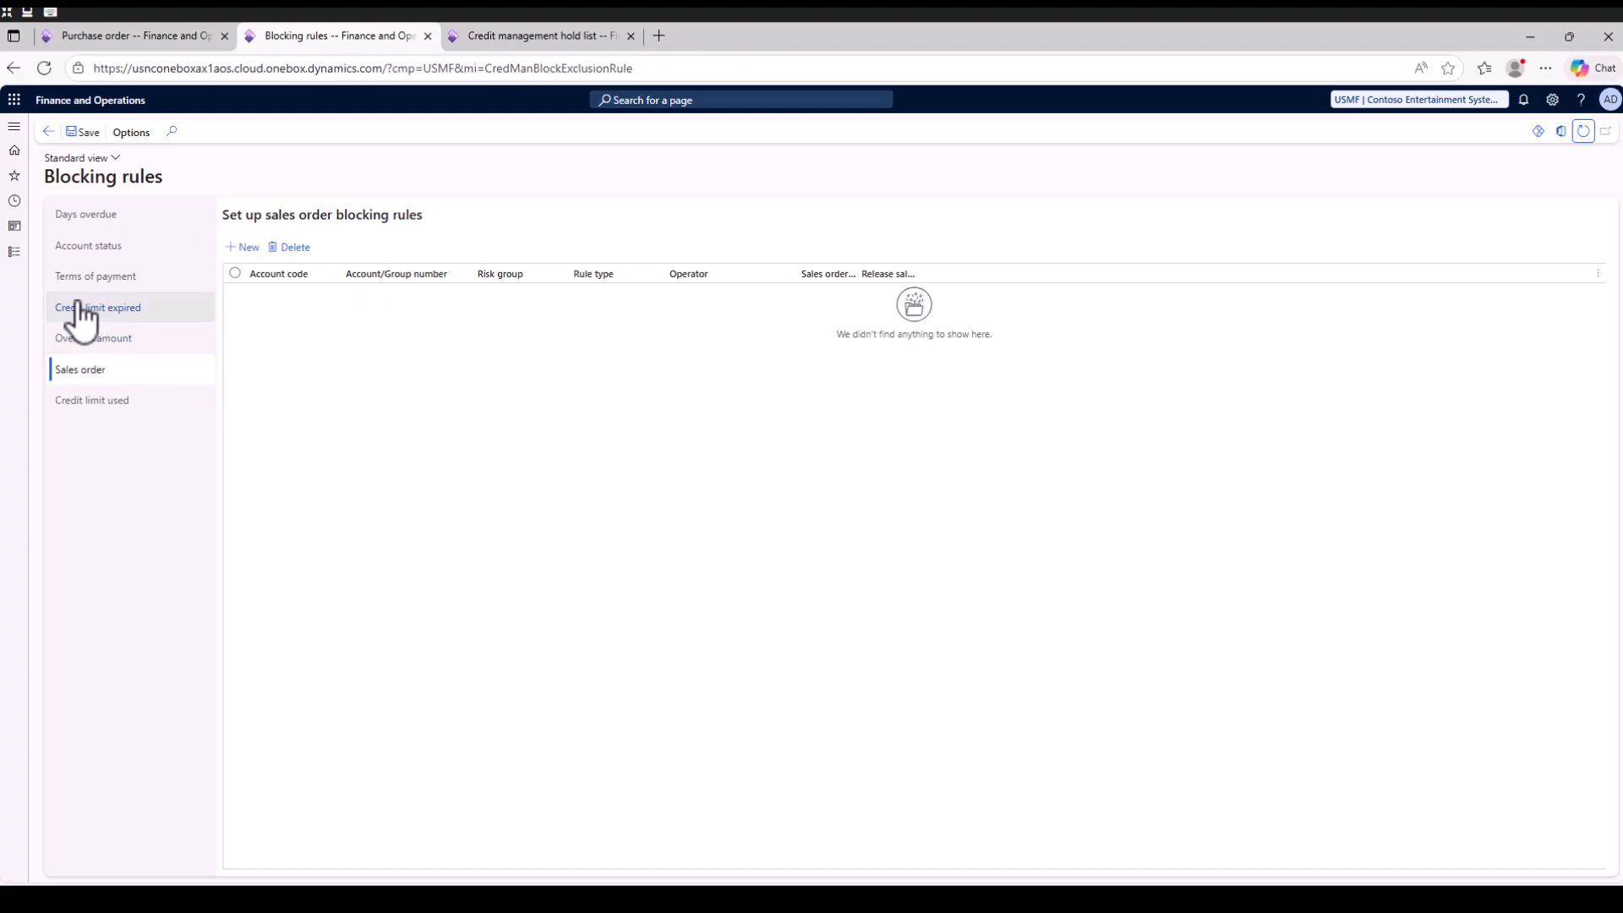
pyautogui.click(123, 36)
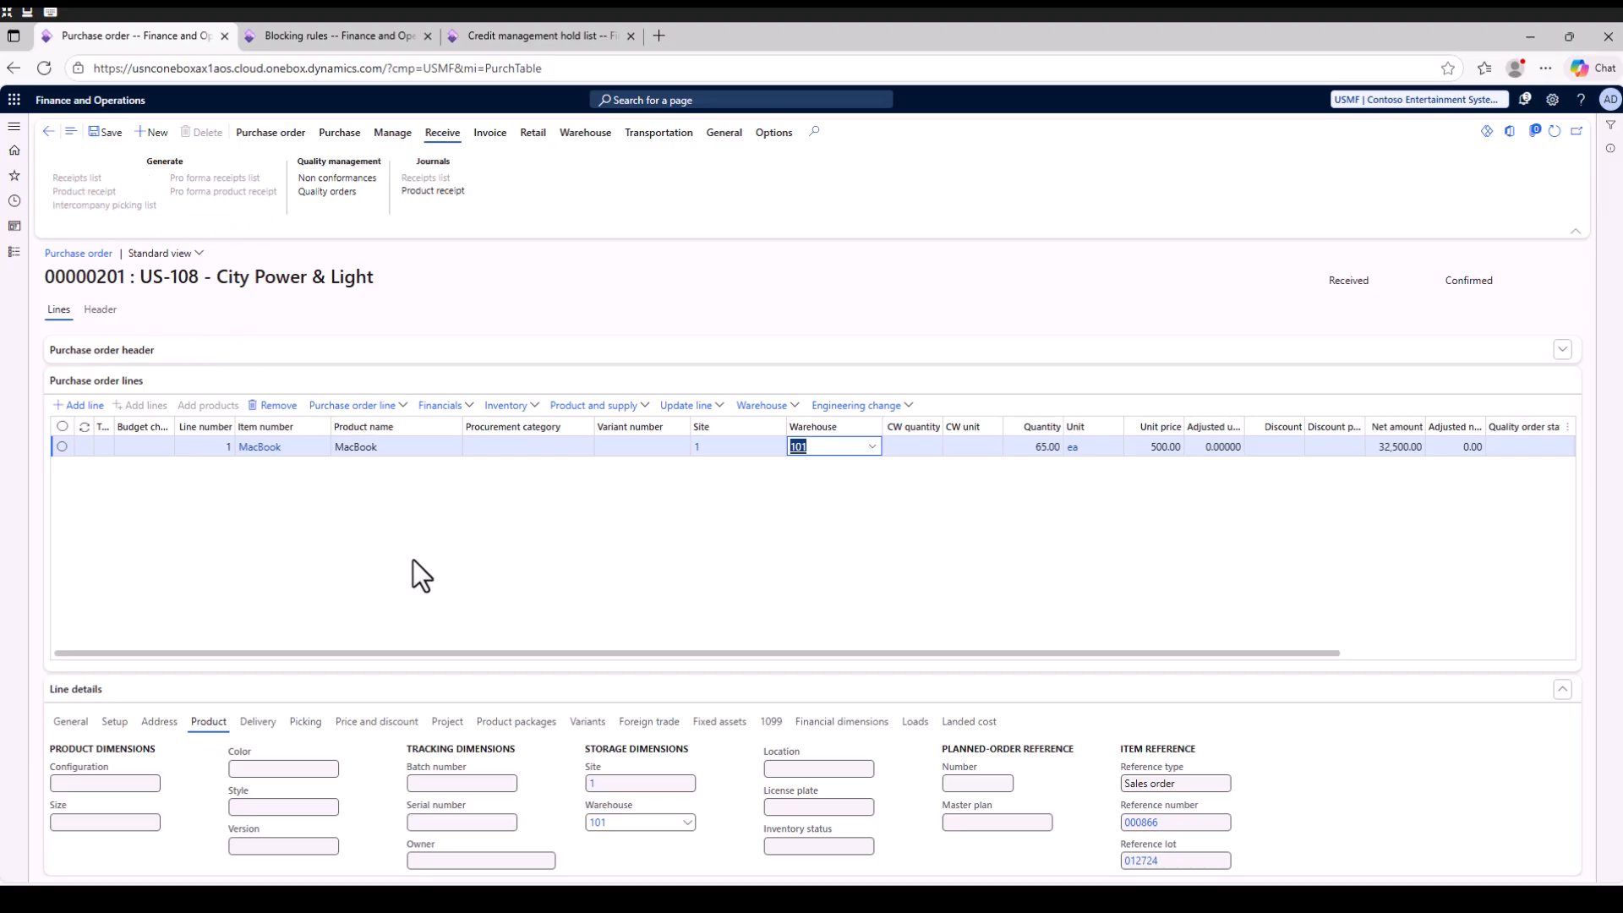
# Open the sales order referenced by the purchase line and review its pick and pack options, product reference and delivery address.
pyautogui.click(1145, 823)
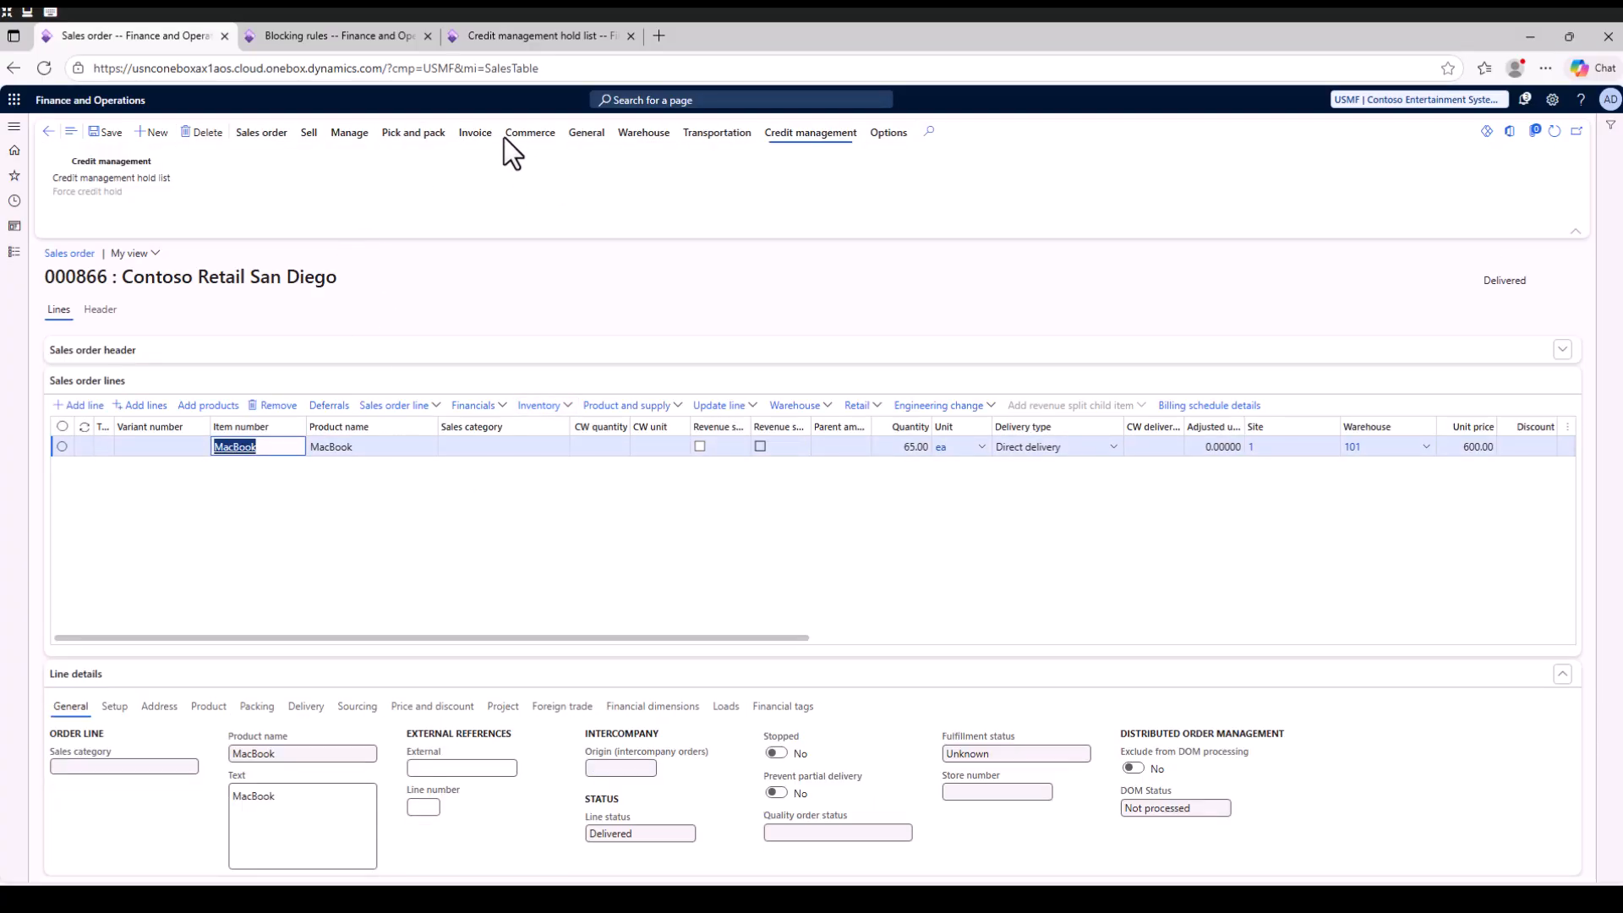
pyautogui.click(413, 133)
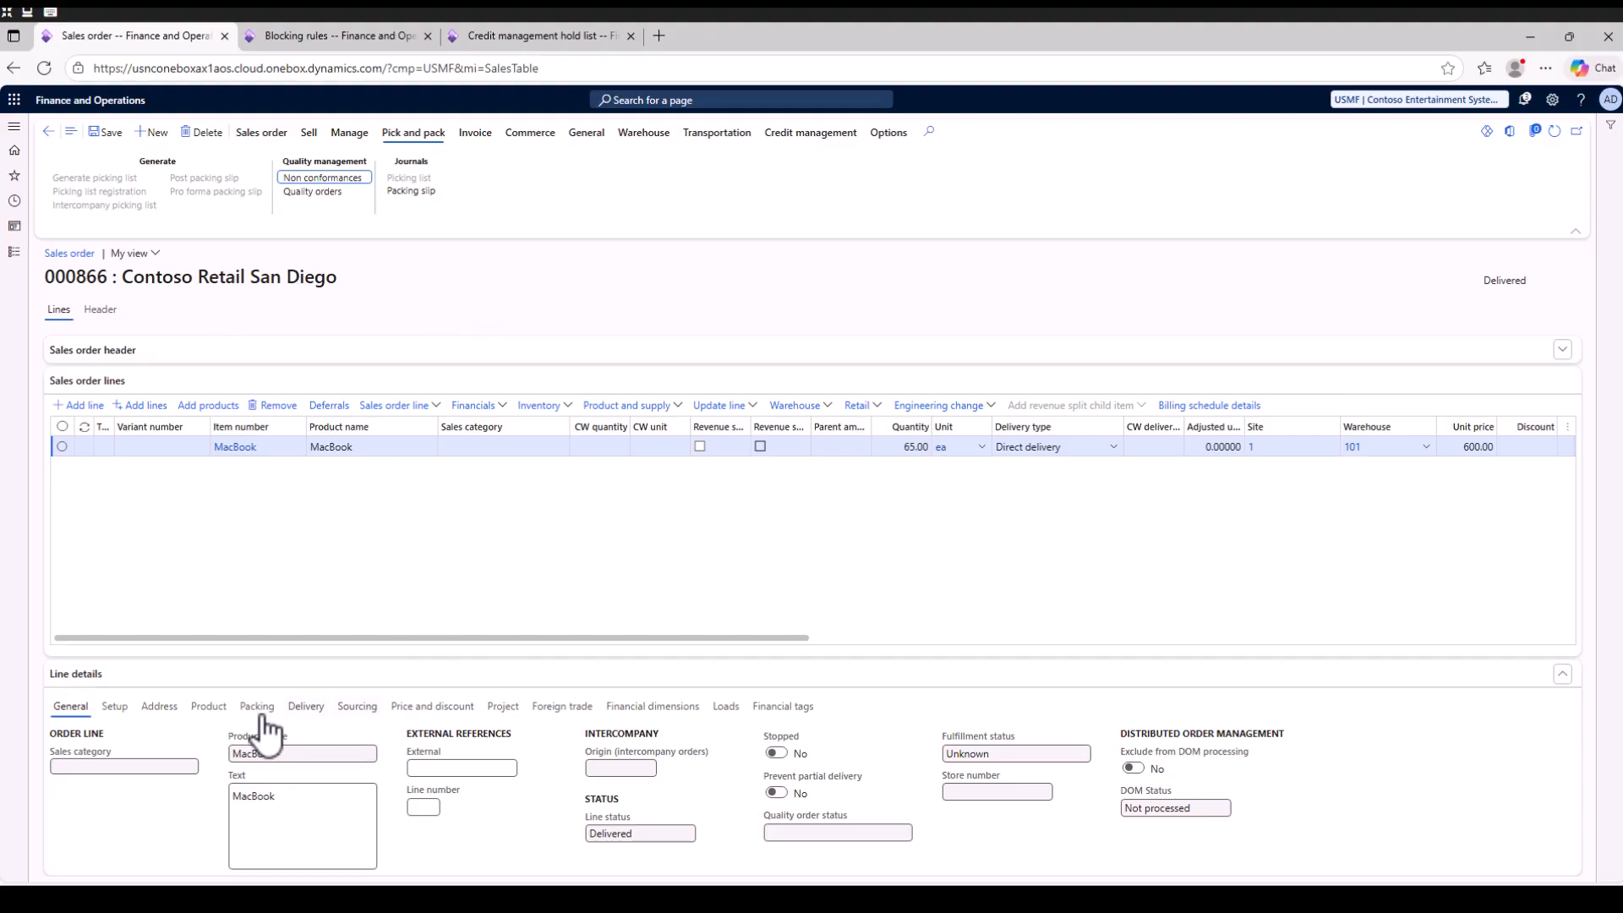
pyautogui.click(207, 710)
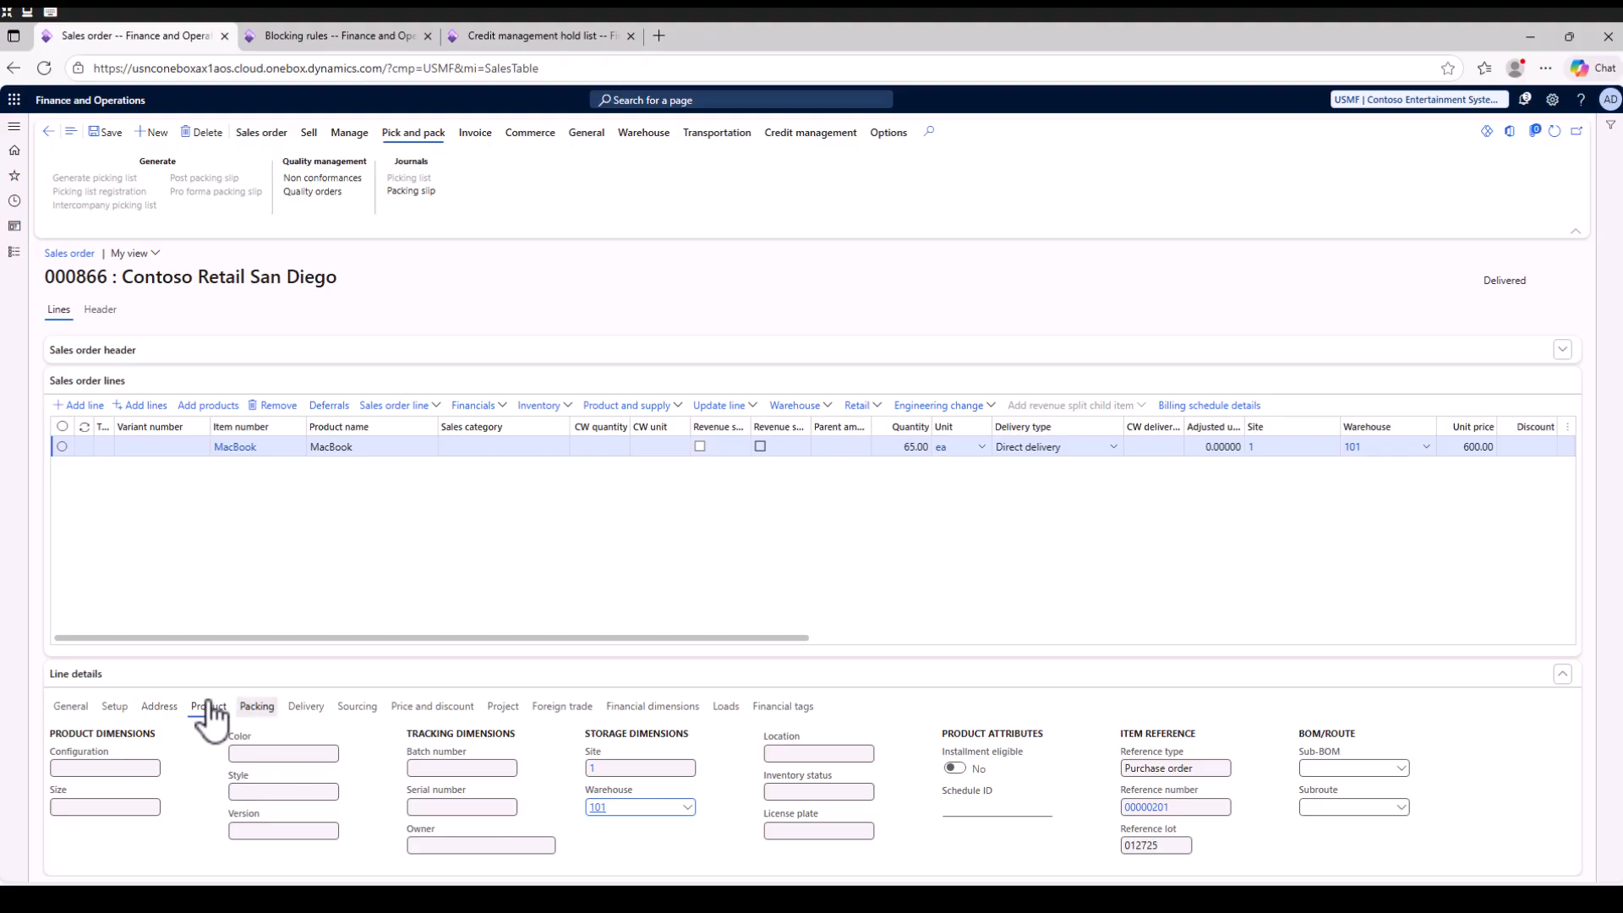
pyautogui.click(160, 707)
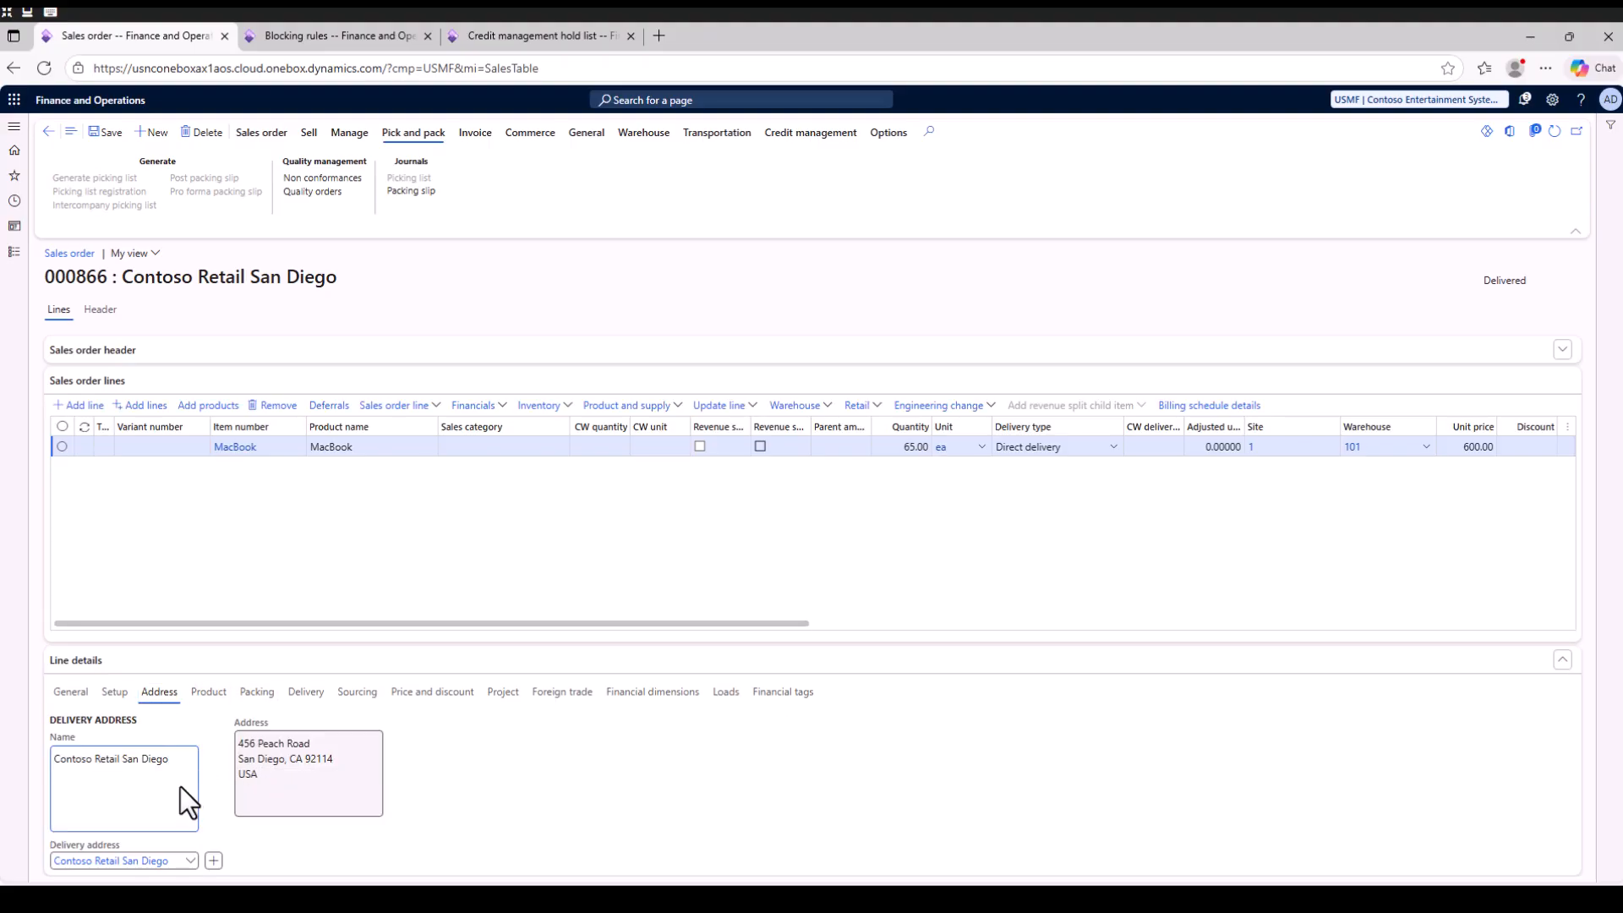
pyautogui.keyDown('shift'); pyautogui.click(132, 759); pyautogui.keyUp('shift')
# Switch to the Notepad notes and highlight the V1, C1 and USMF Macbook entries.
pyautogui.click(1039, 898)
pyautogui.click(510, 414)
pyautogui.moveTo(511, 411); pyautogui.dragTo(431, 406)
pyautogui.moveTo(520, 539); pyautogui.dragTo(405, 489)
pyautogui.click(530, 482)
pyautogui.moveTo(529, 482); pyautogui.dragTo(428, 440)
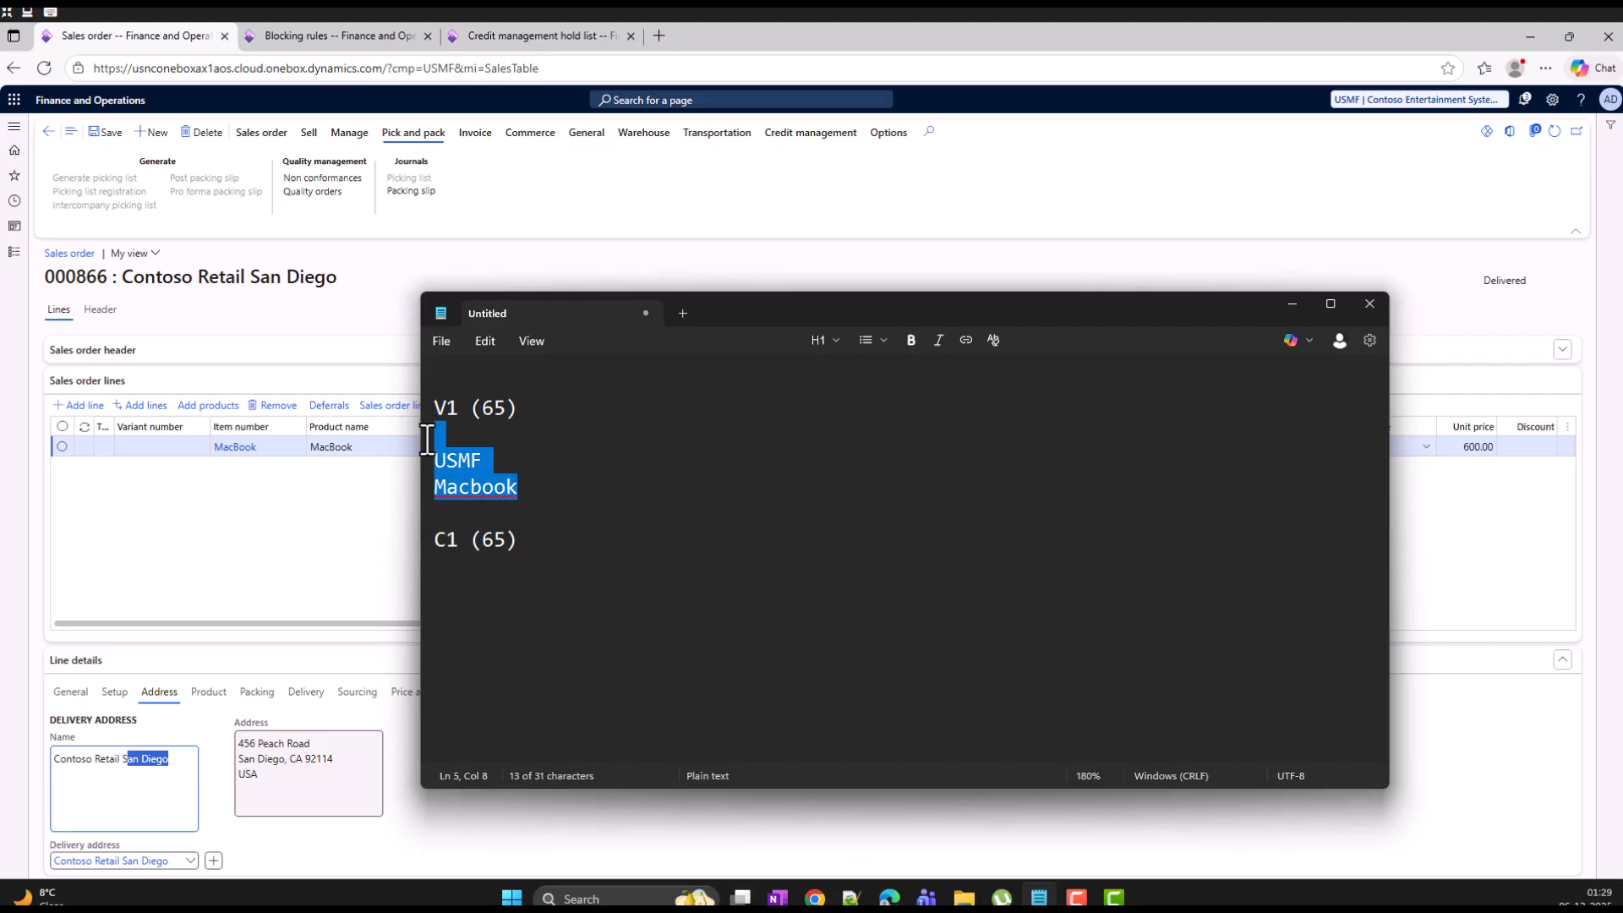